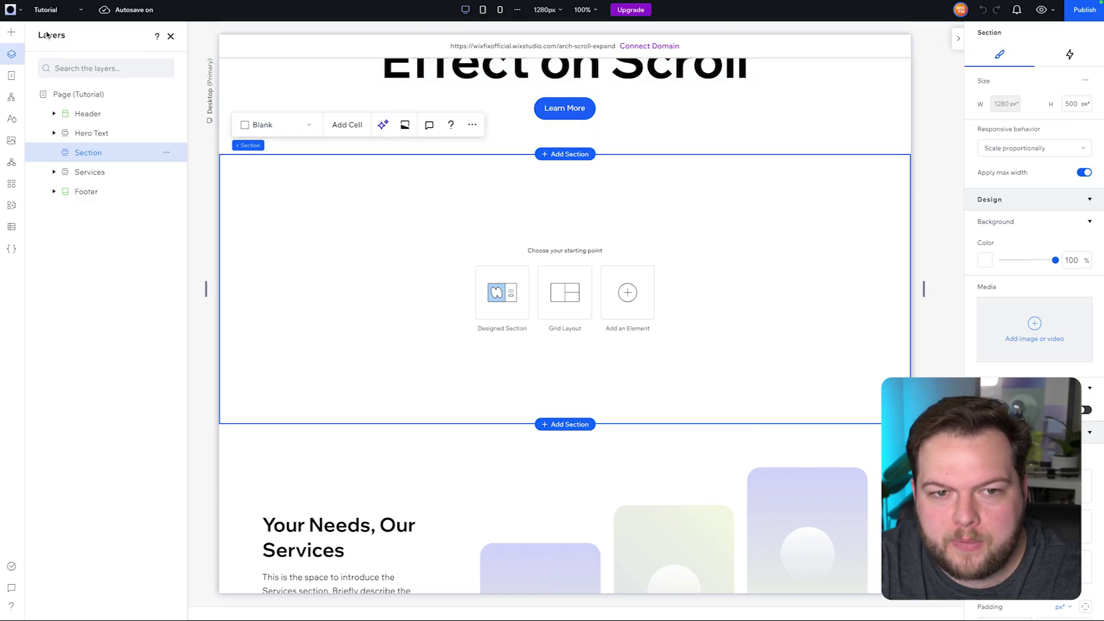
Open the top-bar page dropdown to list the site's pages
click(46, 9)
Switch to the Home page, scroll through the arch-expand template, then reopen the page list
click(51, 34)
click(846, 337)
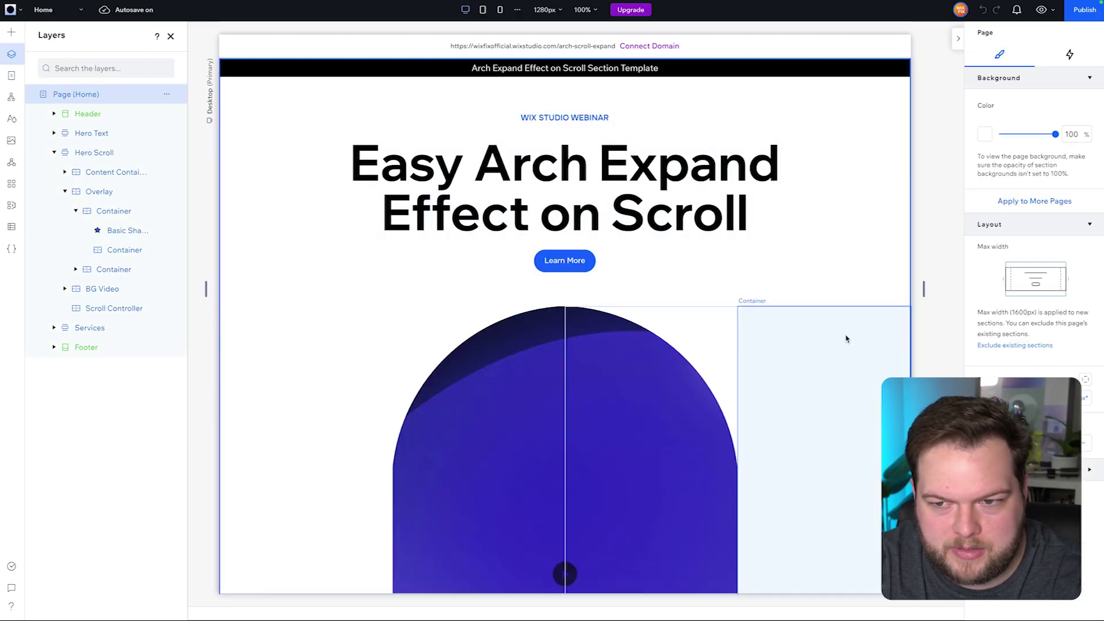
scroll(846, 337, down, 5)
scroll(846, 338, down, 3)
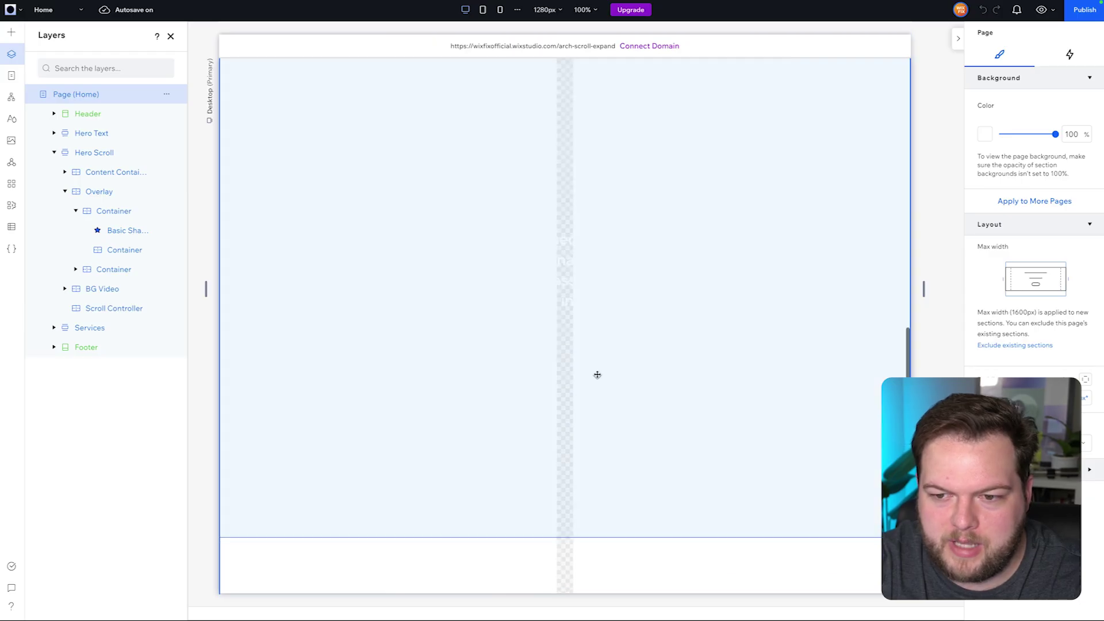
scroll(598, 375, up, 5)
scroll(598, 375, down, 4)
scroll(630, 246, up, 1)
scroll(629, 246, down, 3)
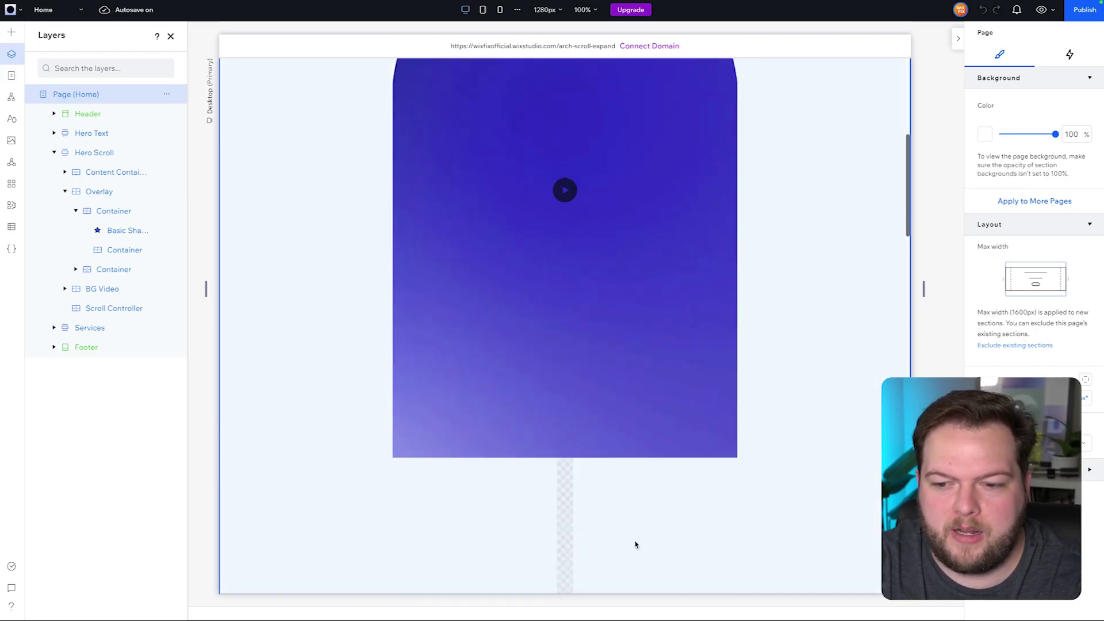
scroll(542, 351, up, 3)
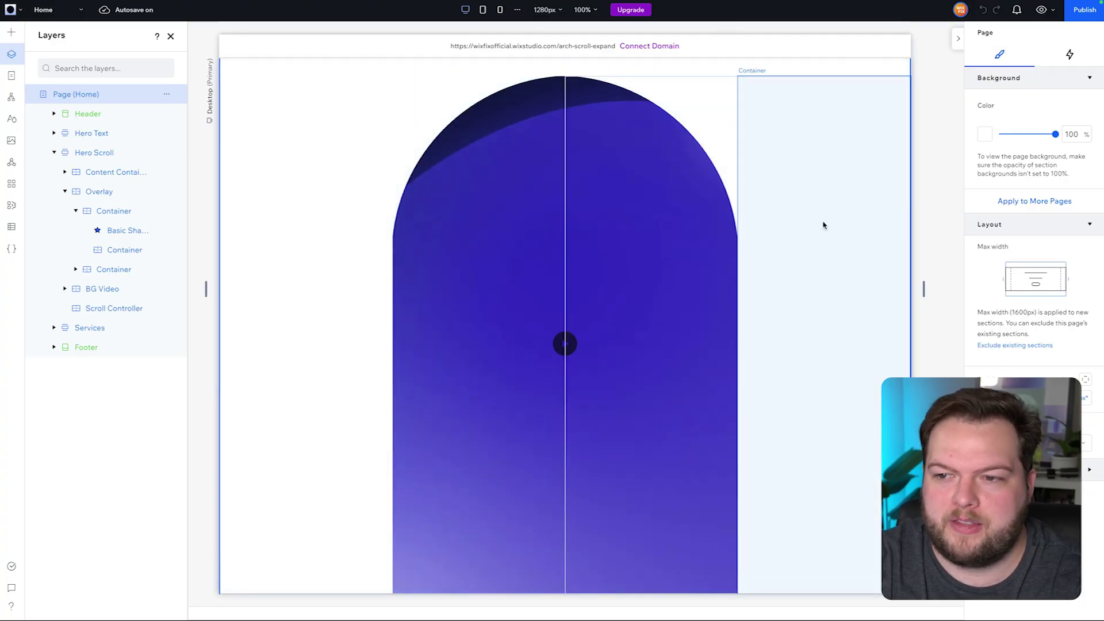
scroll(810, 318, down, 3)
scroll(810, 318, down, 1)
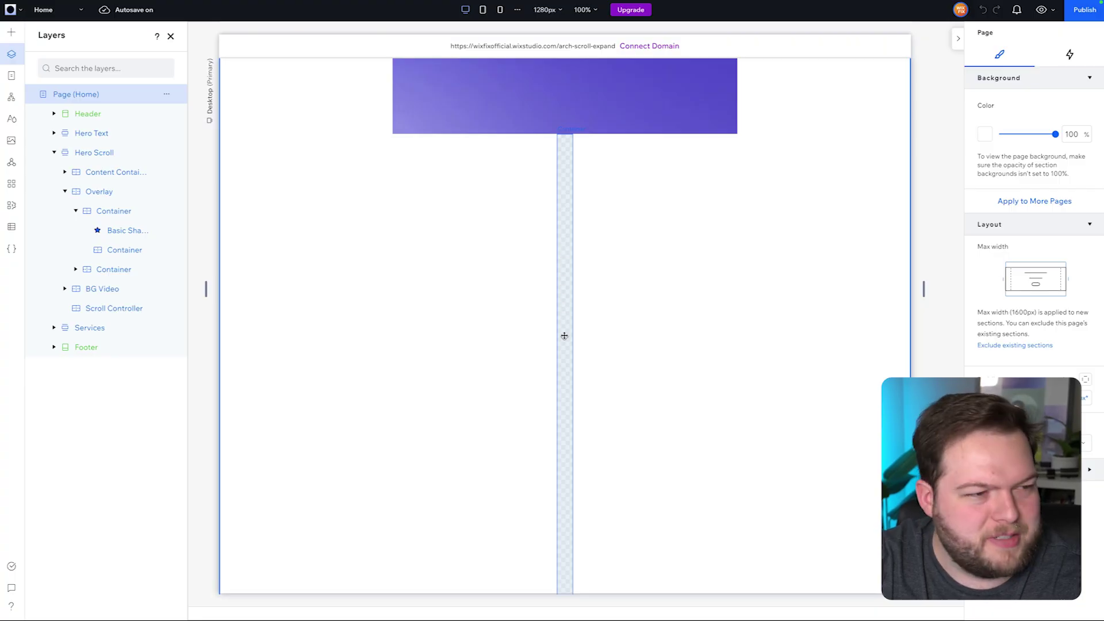
scroll(688, 347, down, 2)
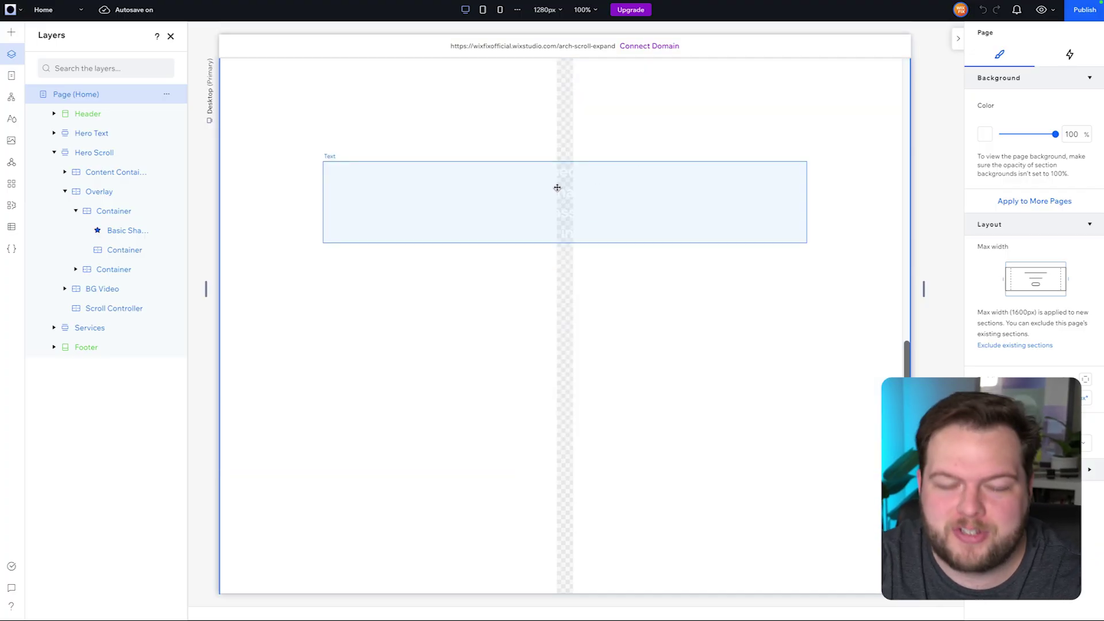
scroll(557, 188, up, 1)
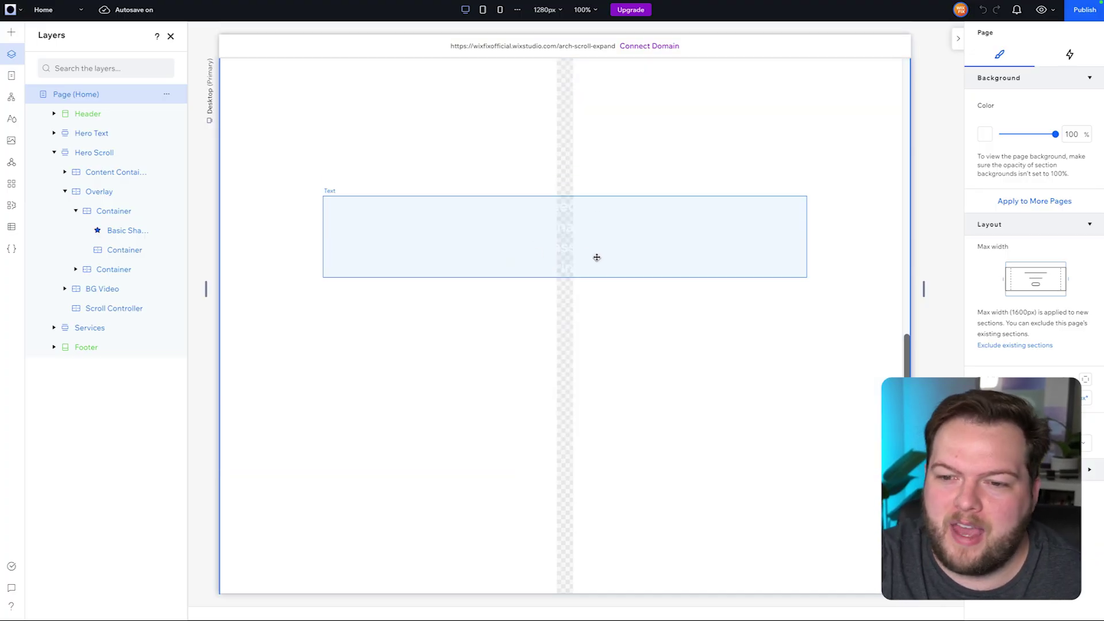
scroll(562, 259, up, 10)
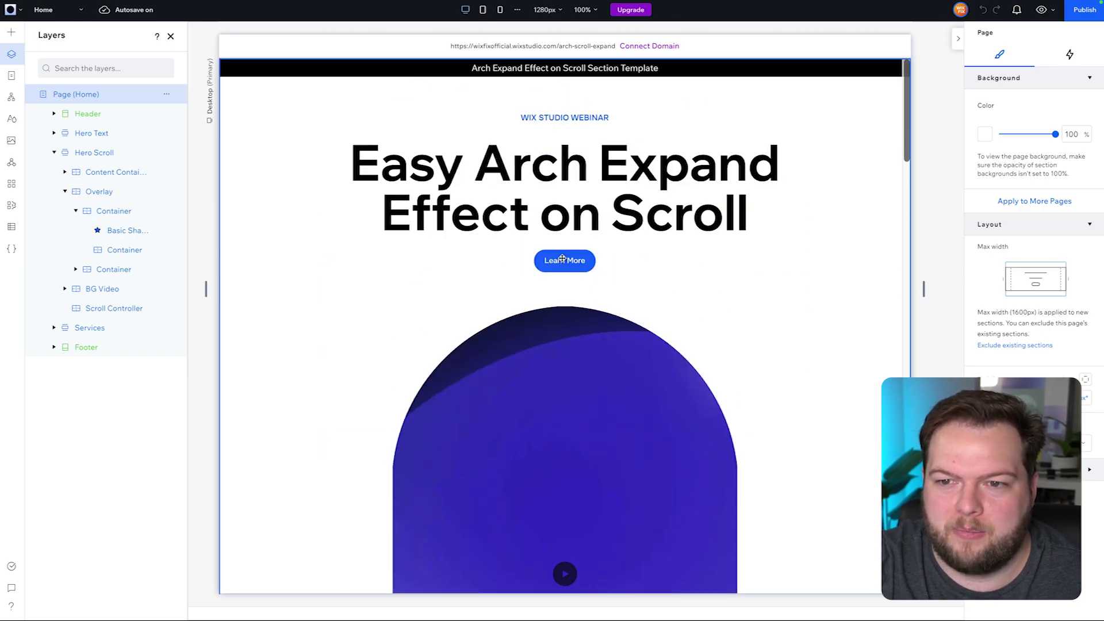
click(40, 12)
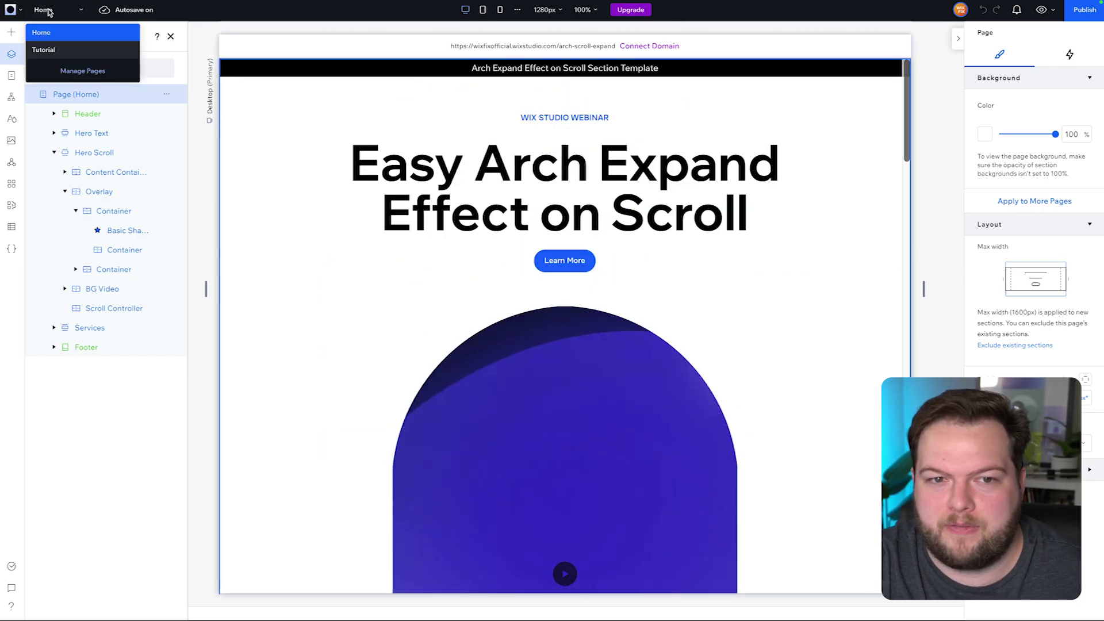
Switch back to the Tutorial page and select its blank 500 px section
click(52, 50)
scroll(690, 242, down, 4)
click(757, 210)
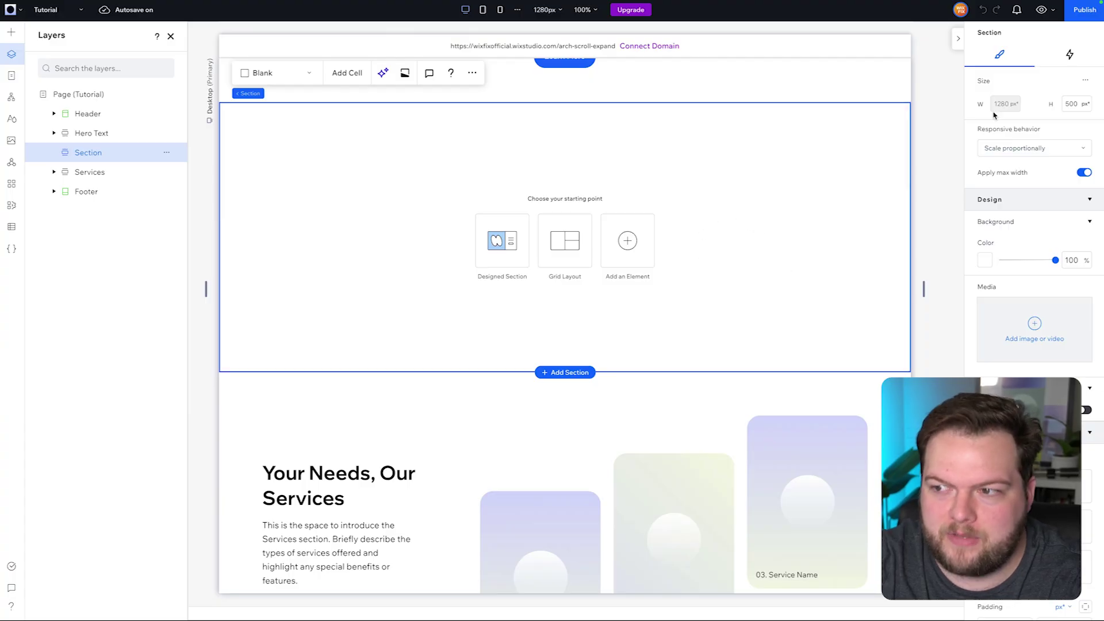
Set the blank section's height to 3500 px, adding then removing a coffee-bean background image
click(1014, 339)
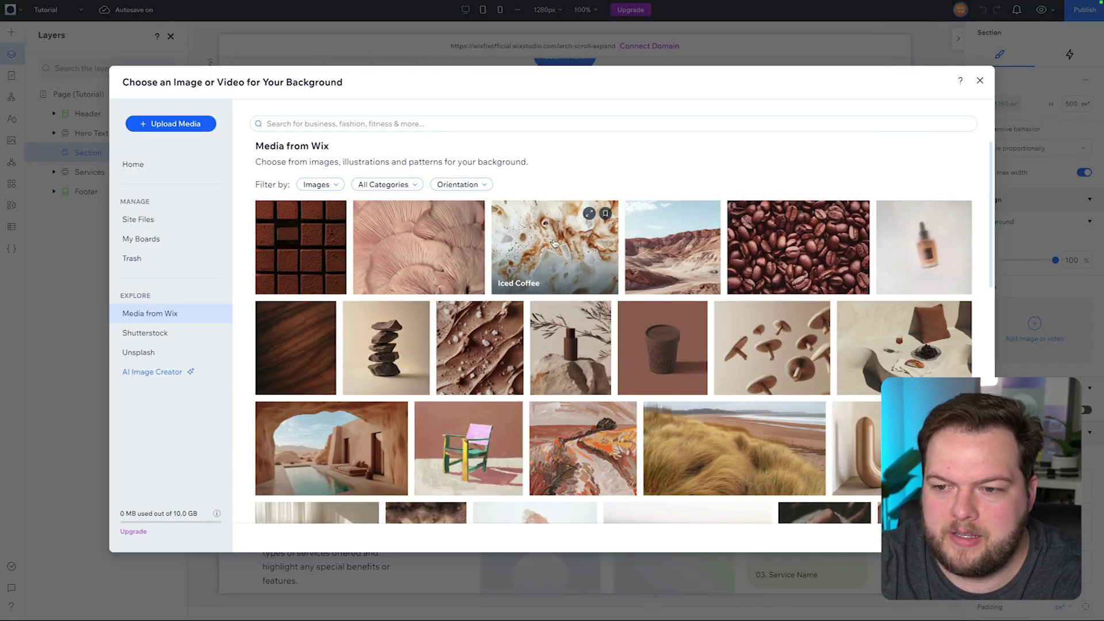
click(785, 248)
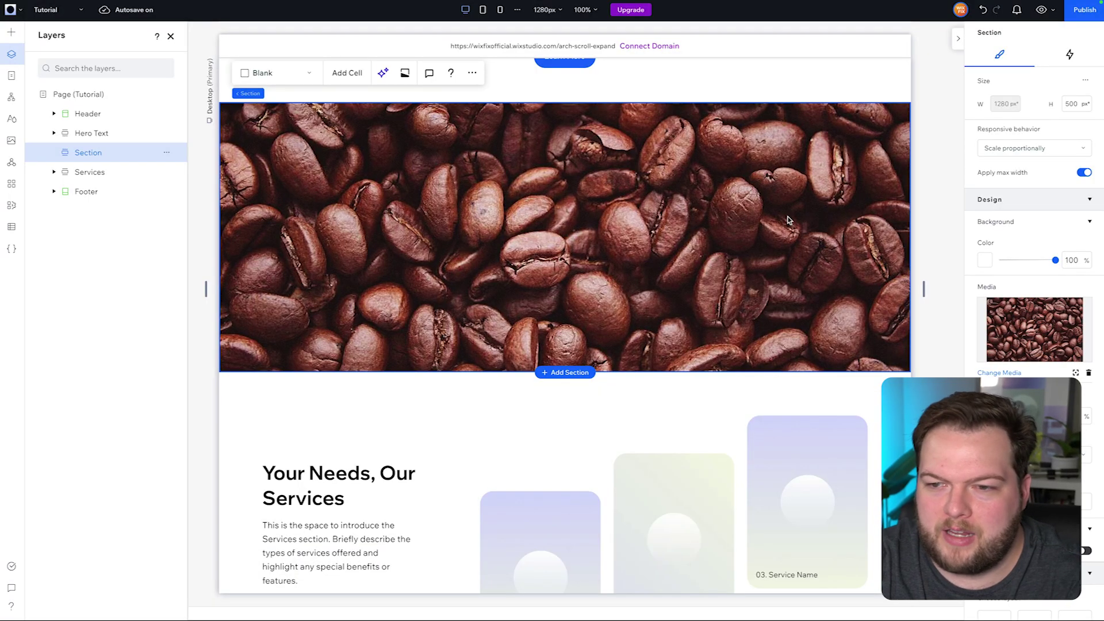
click(1083, 106)
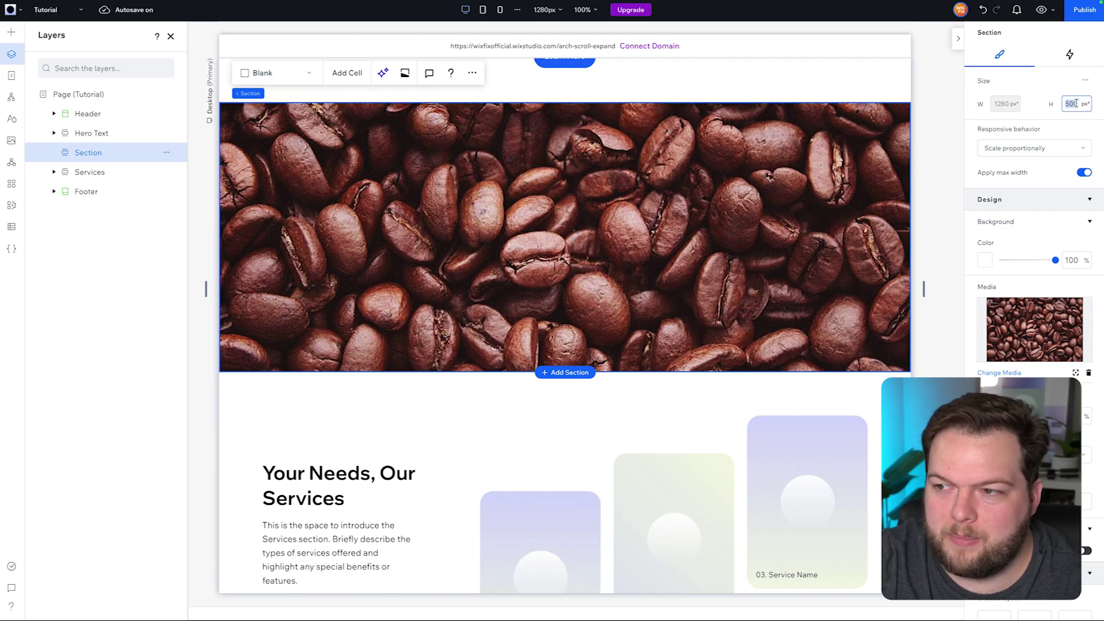
text(3500)
key(Return)
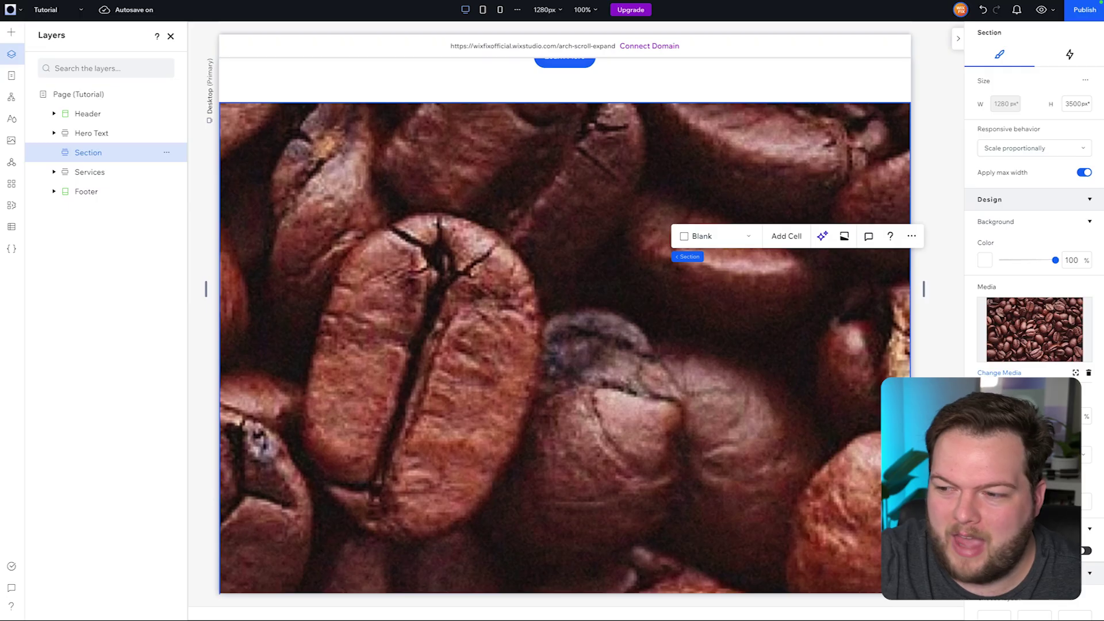
click(1089, 374)
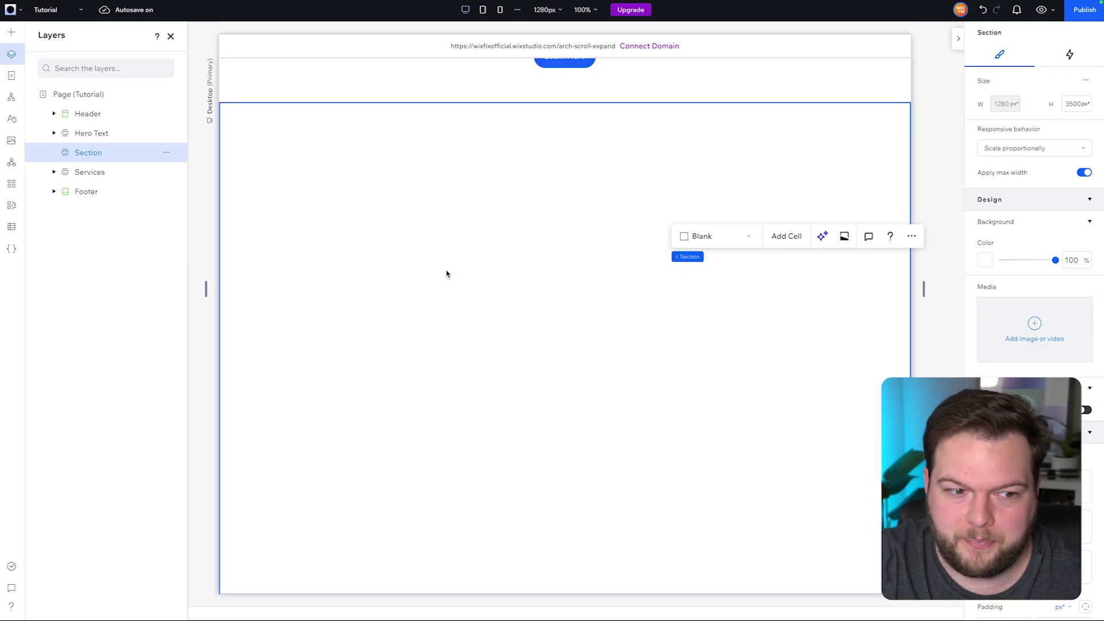
Drag a Container into the tall section and move it up and left near the top
click(11, 33)
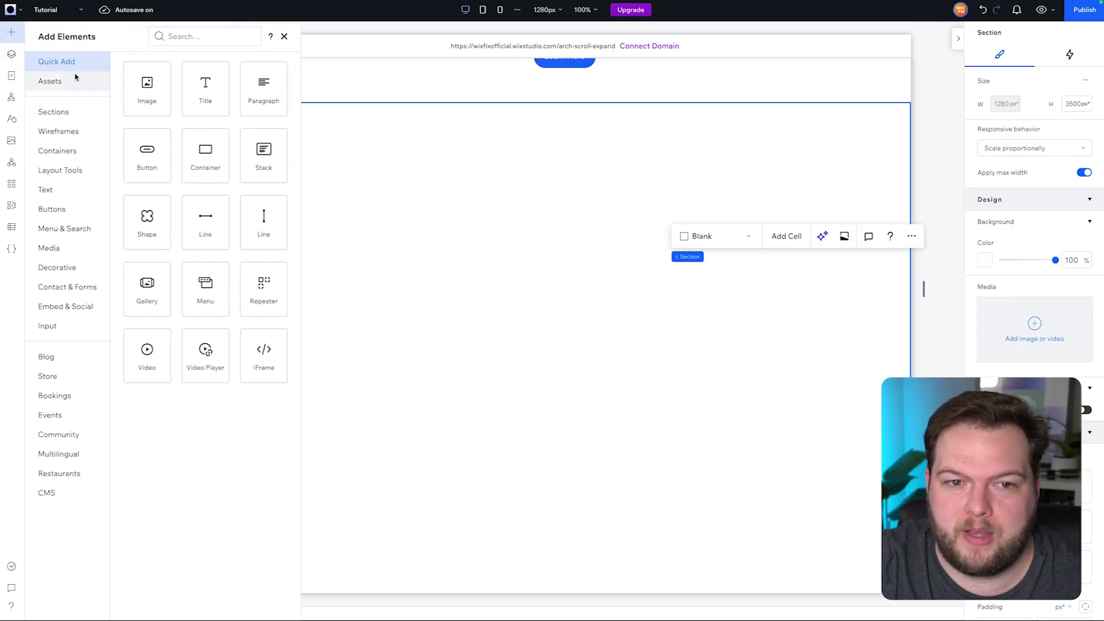
drag(197, 162, 599, 208)
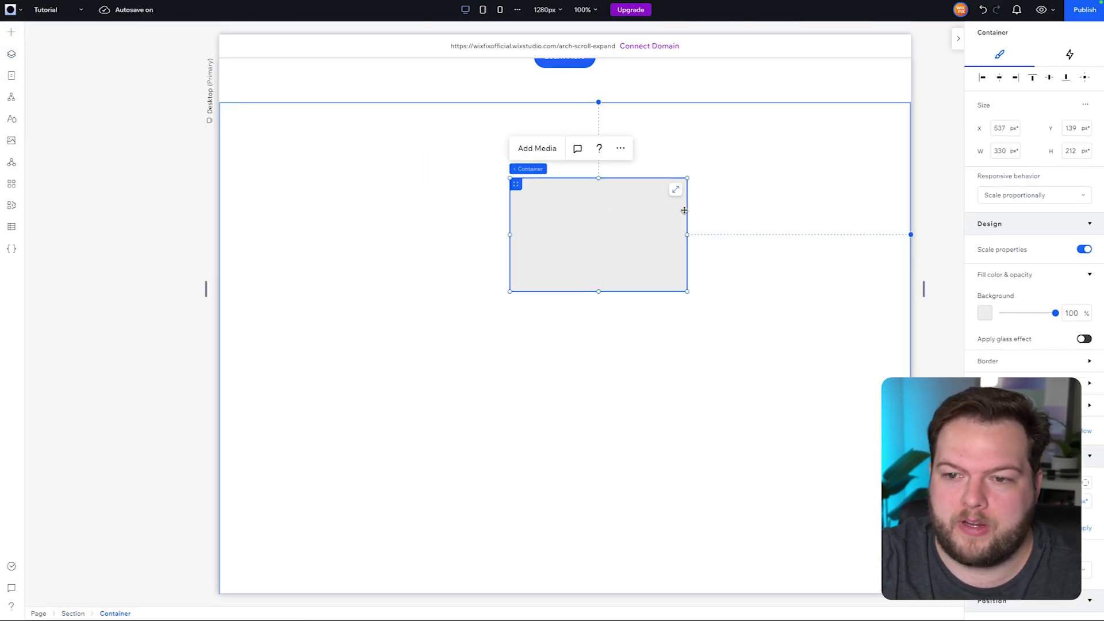
drag(584, 232, 520, 224)
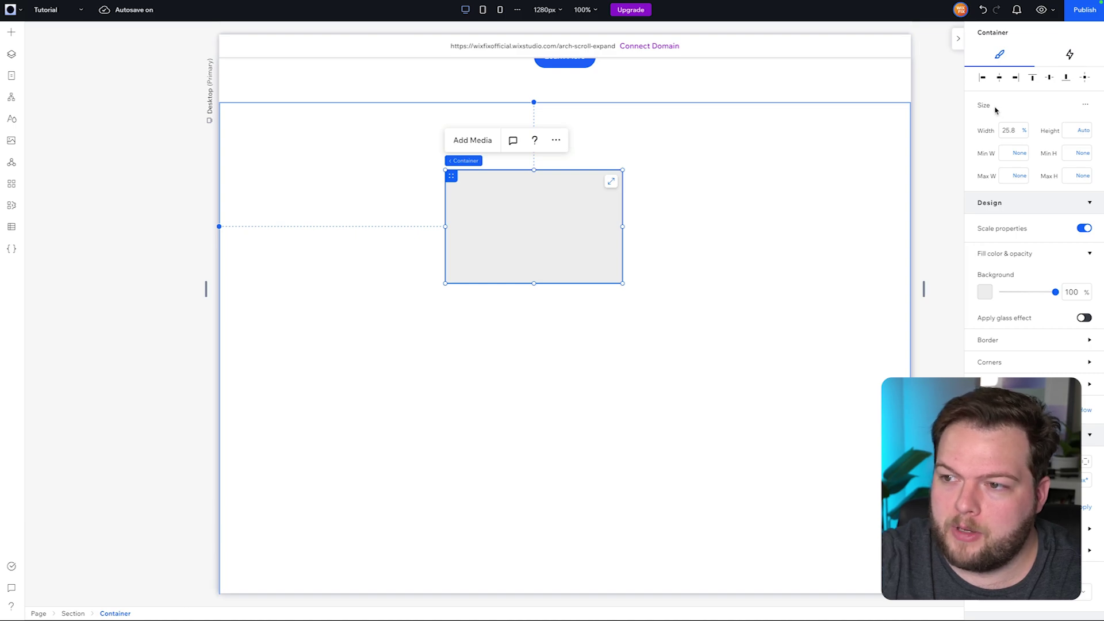
Set the container to 100% width and 100 vh minimum height, centred horizontally and top-aligned
click(1087, 107)
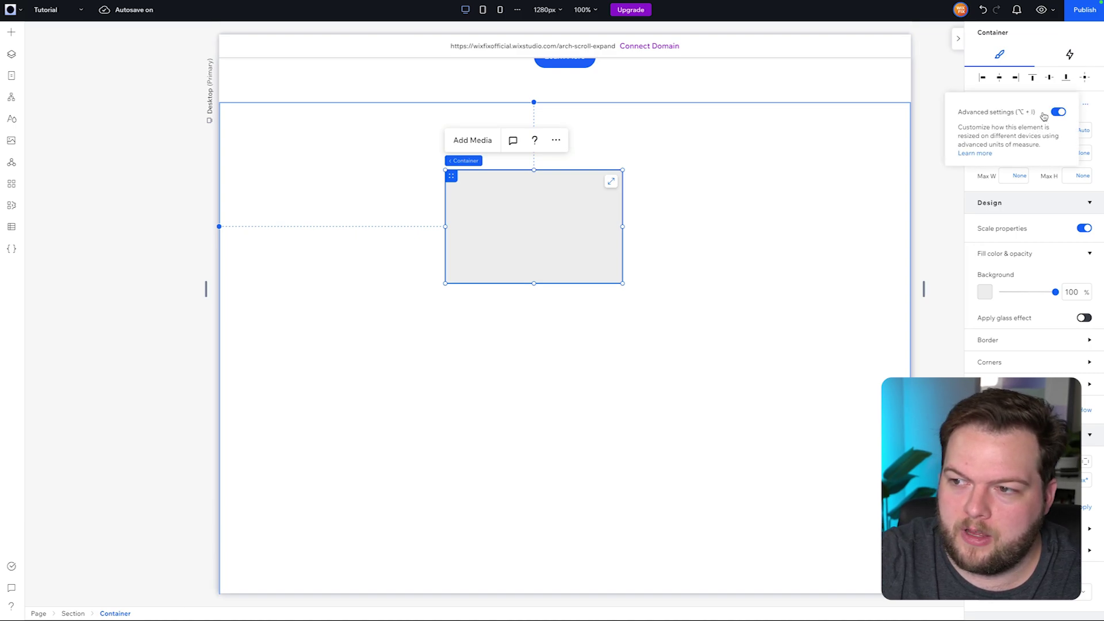
click(927, 212)
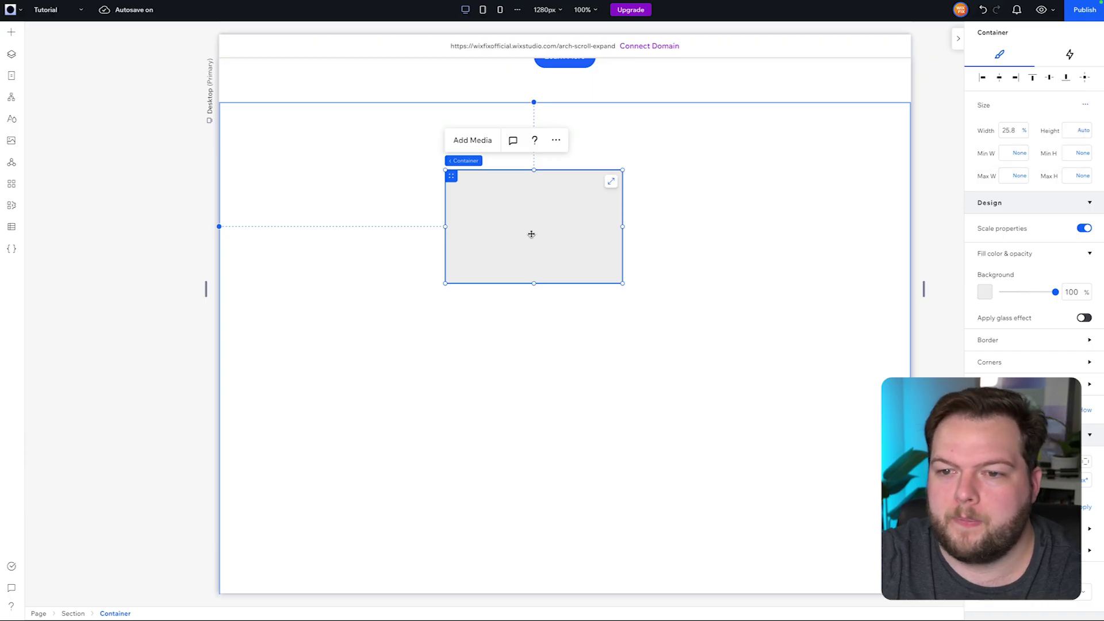
click(1019, 133)
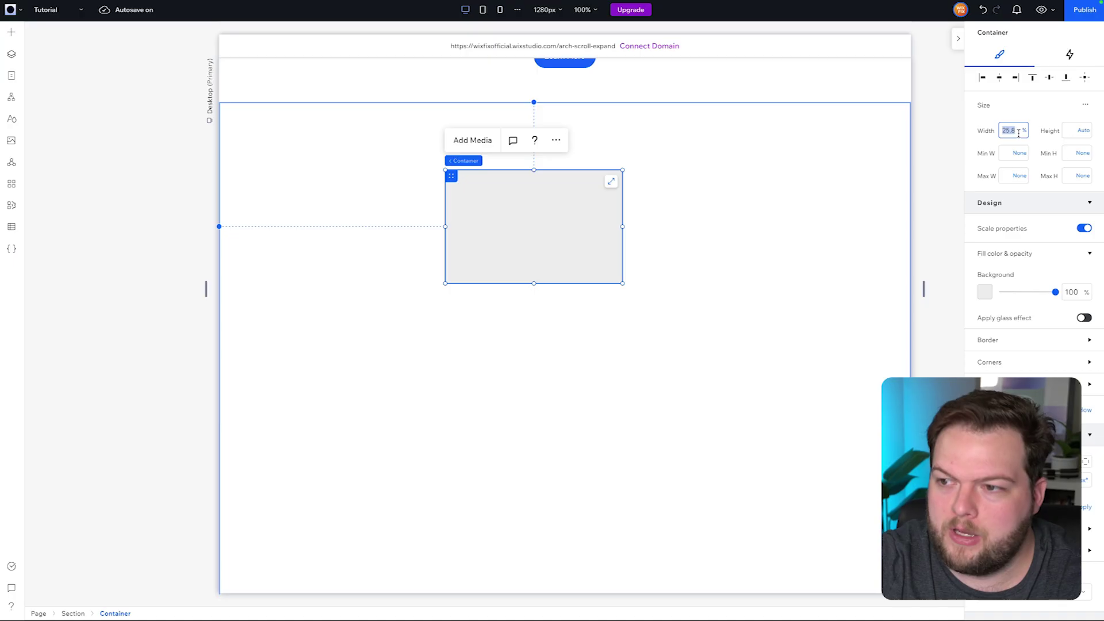
text(11)
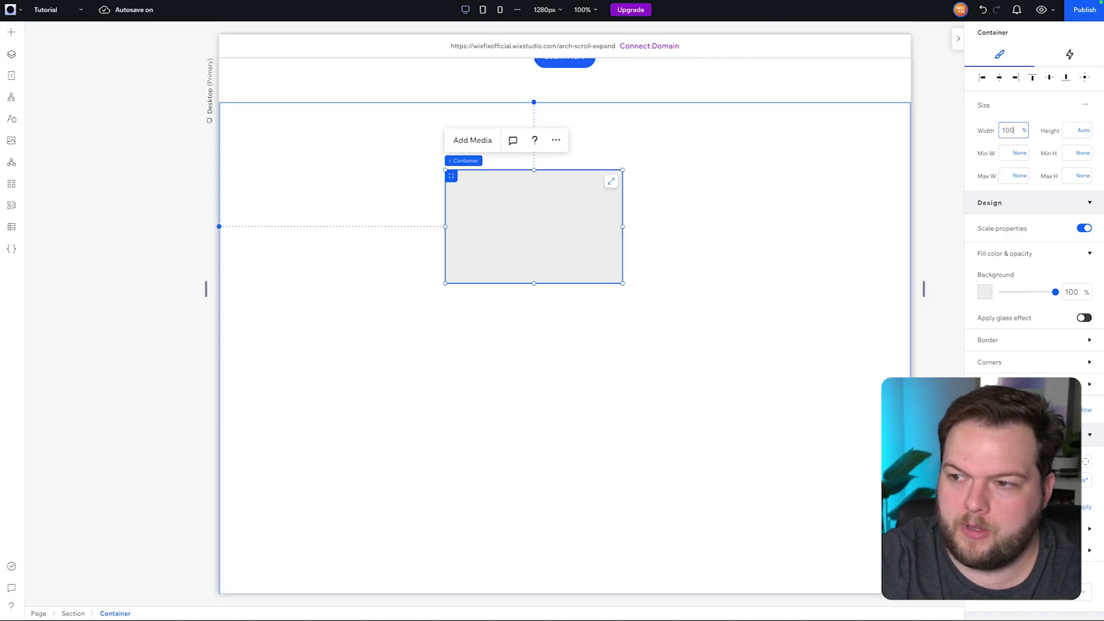
text(0)
key(Return)
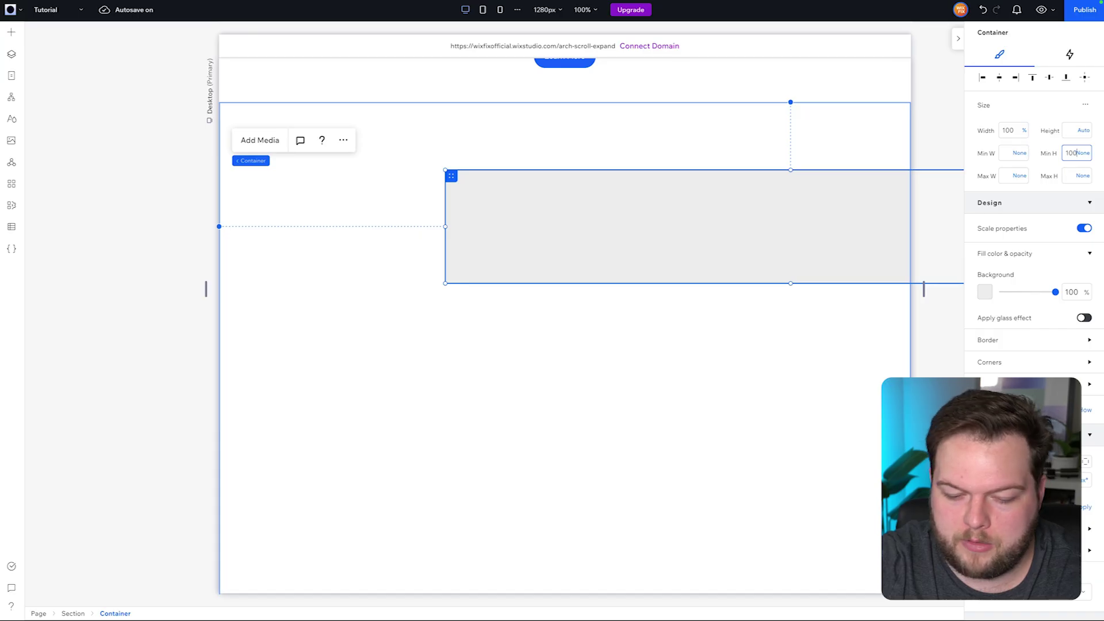
text(100)
key(Return)
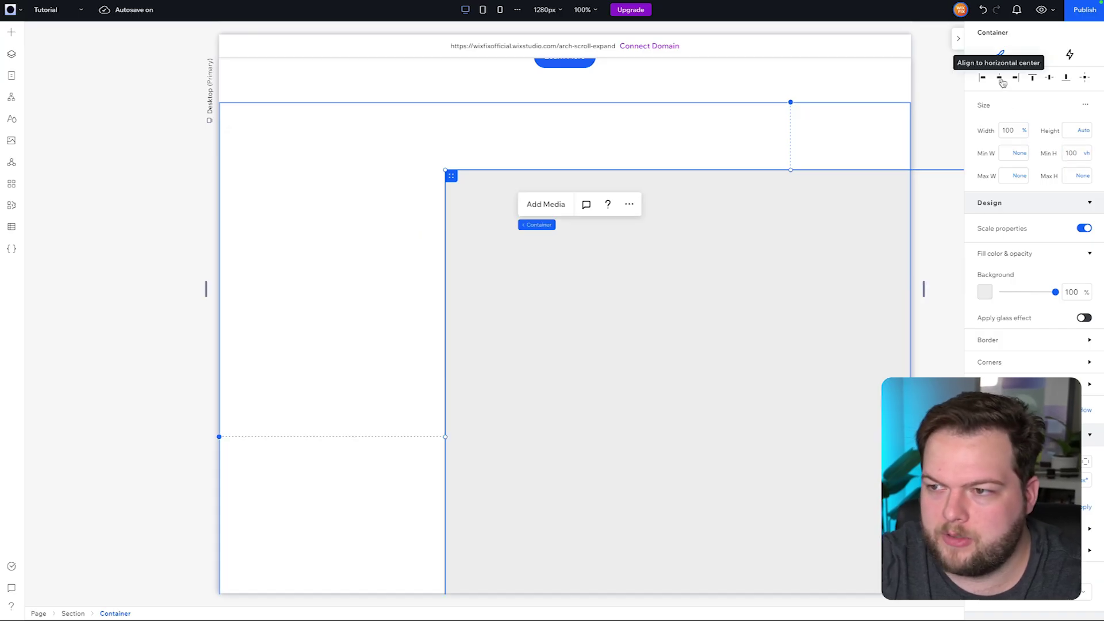
click(1001, 80)
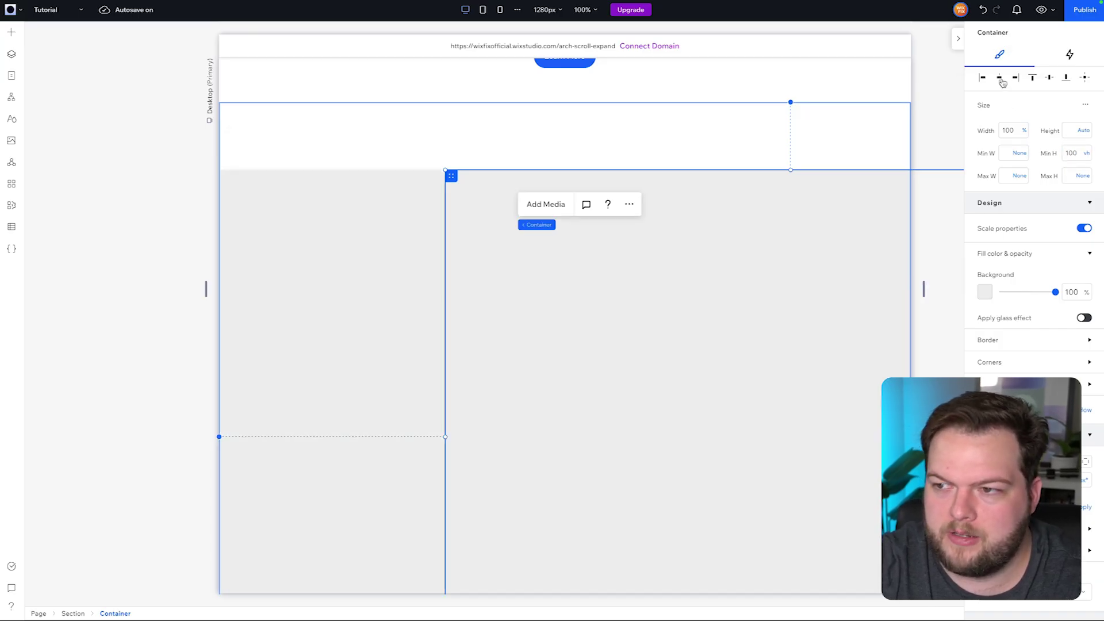
click(1033, 78)
scroll(769, 328, down, 1)
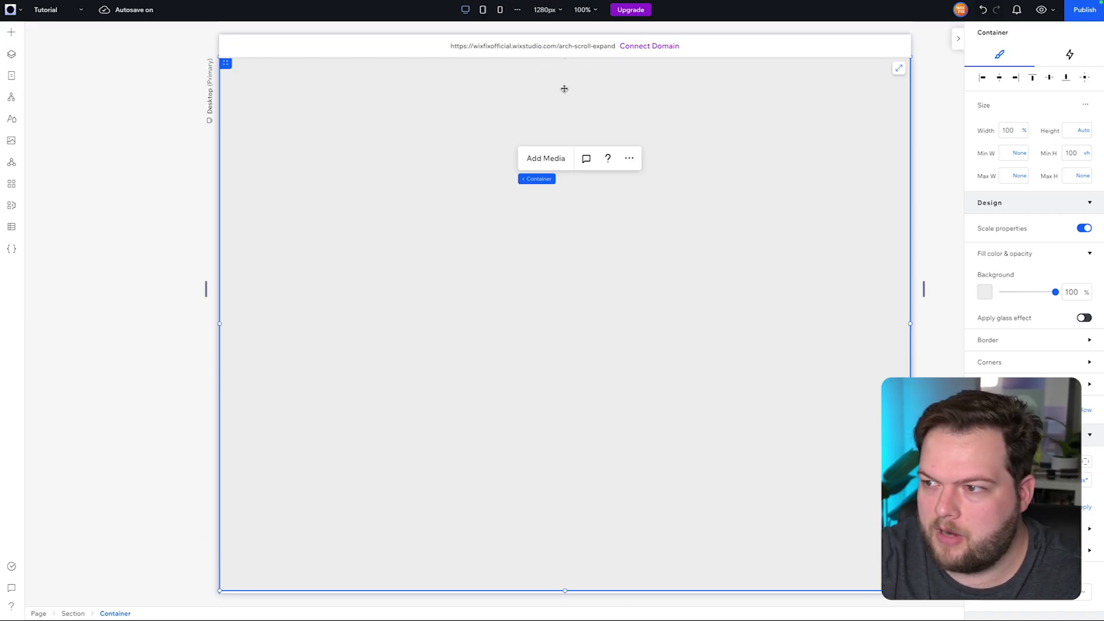
Move the grey container down beneath the hero text and reselect it
drag(564, 89, 264, 144)
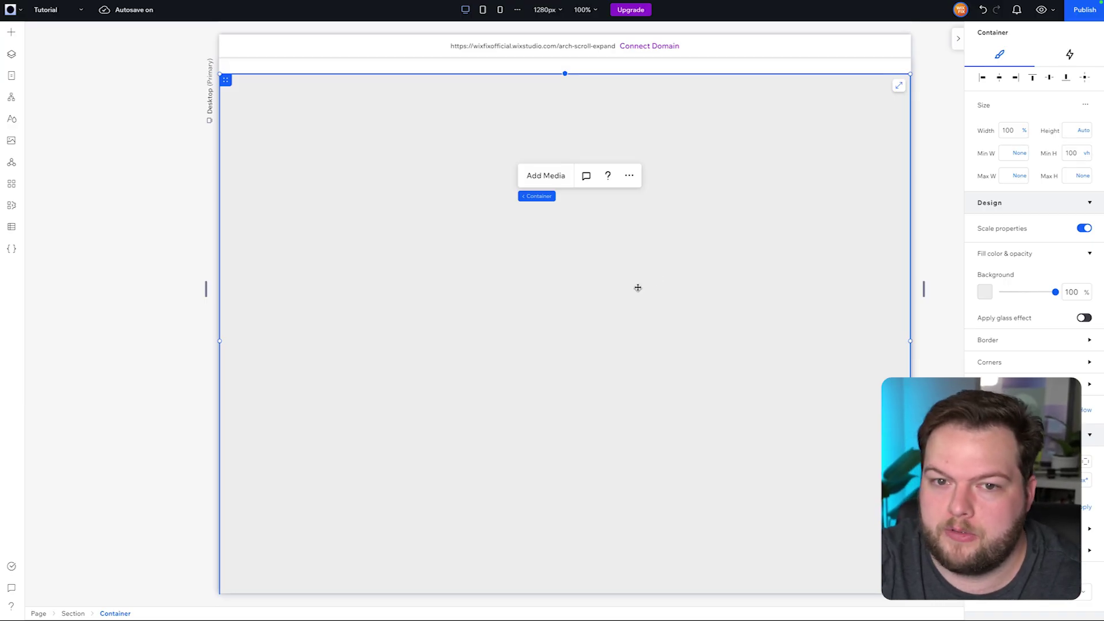
scroll(642, 279, down, 1)
scroll(643, 279, down, 4)
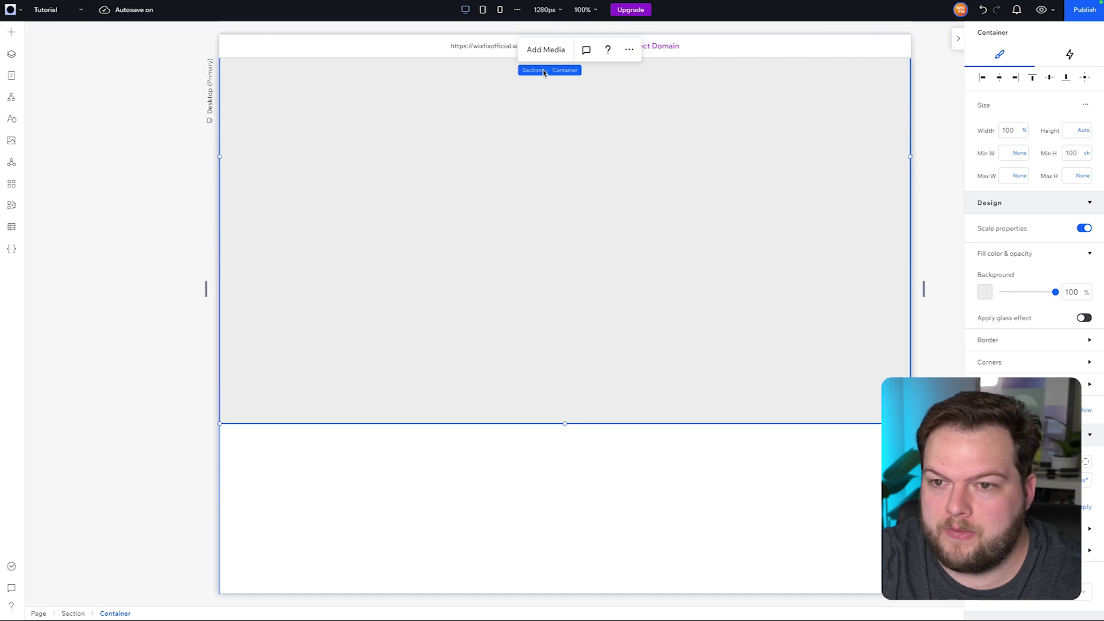
click(532, 70)
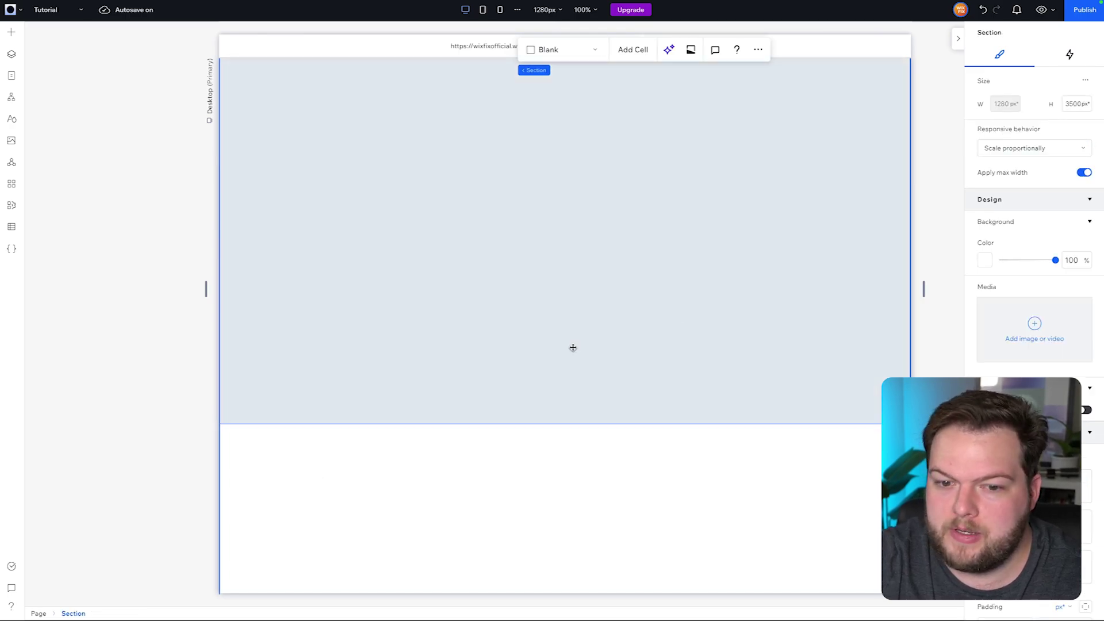
scroll(518, 276, down, 2)
click(517, 276)
scroll(517, 275, down, 3)
scroll(516, 276, down, 5)
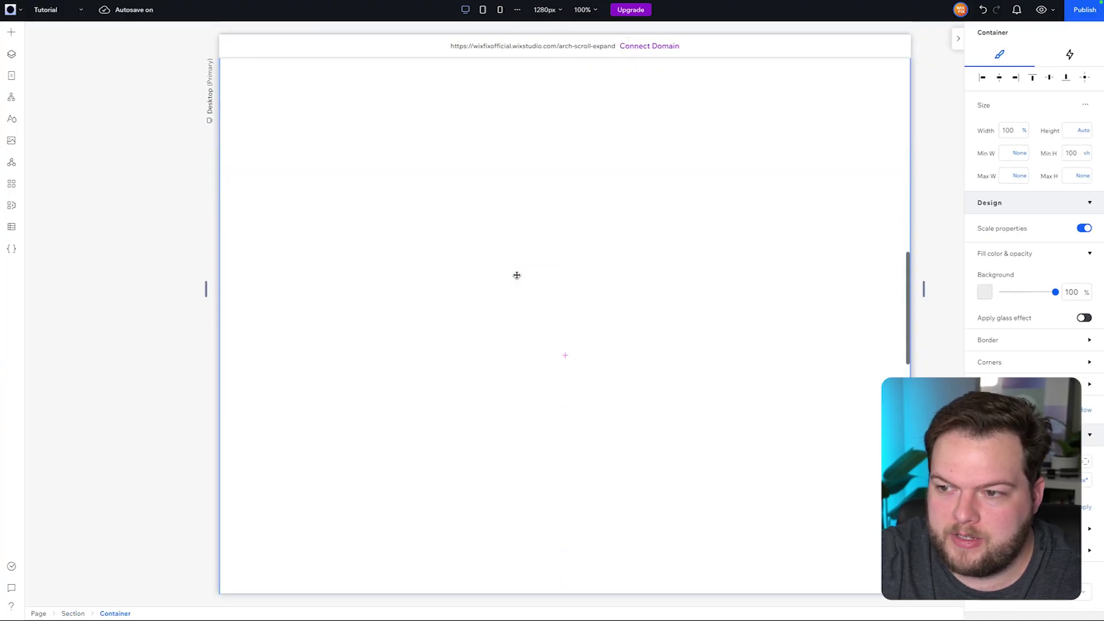
scroll(516, 275, up, 5)
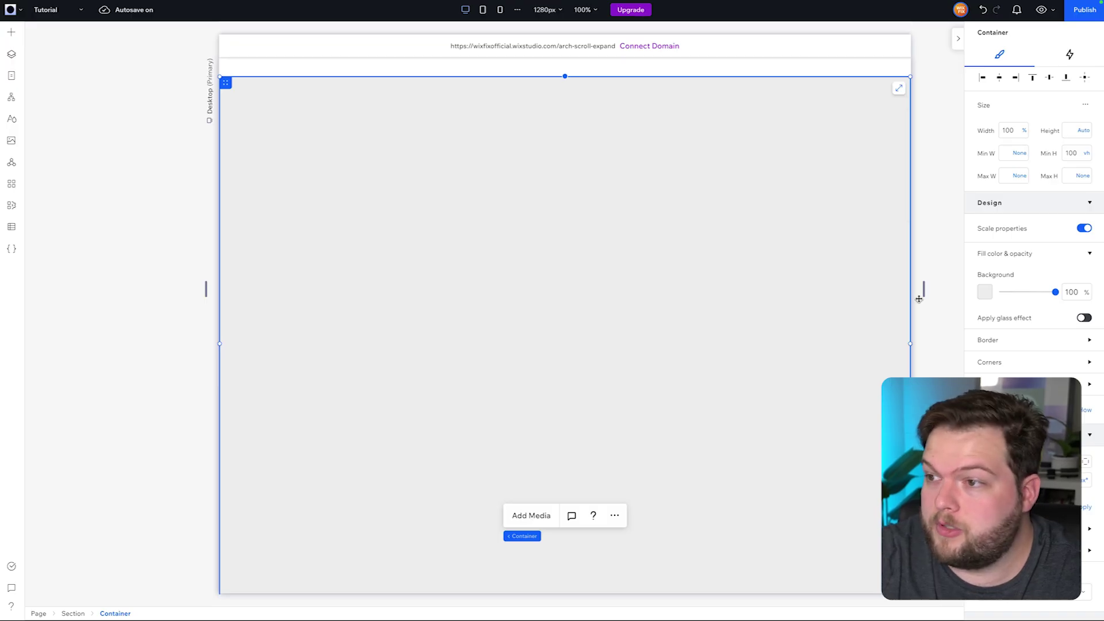
scroll(1032, 320, down, 5)
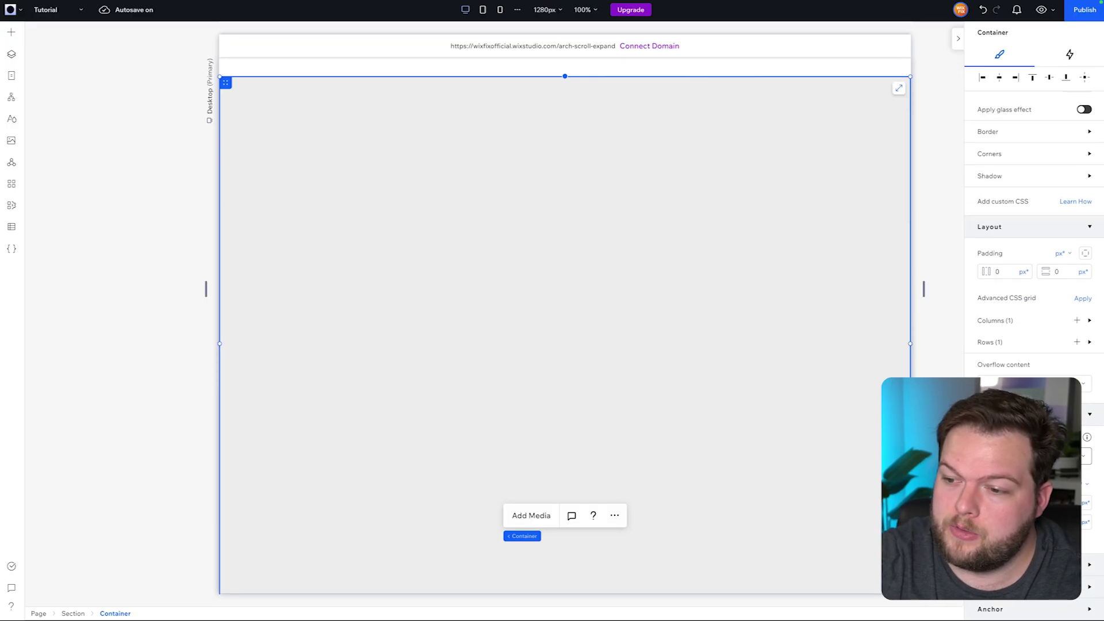
Choose a layout option in the container's Layout settings, leaving 0 px padding
click(1087, 456)
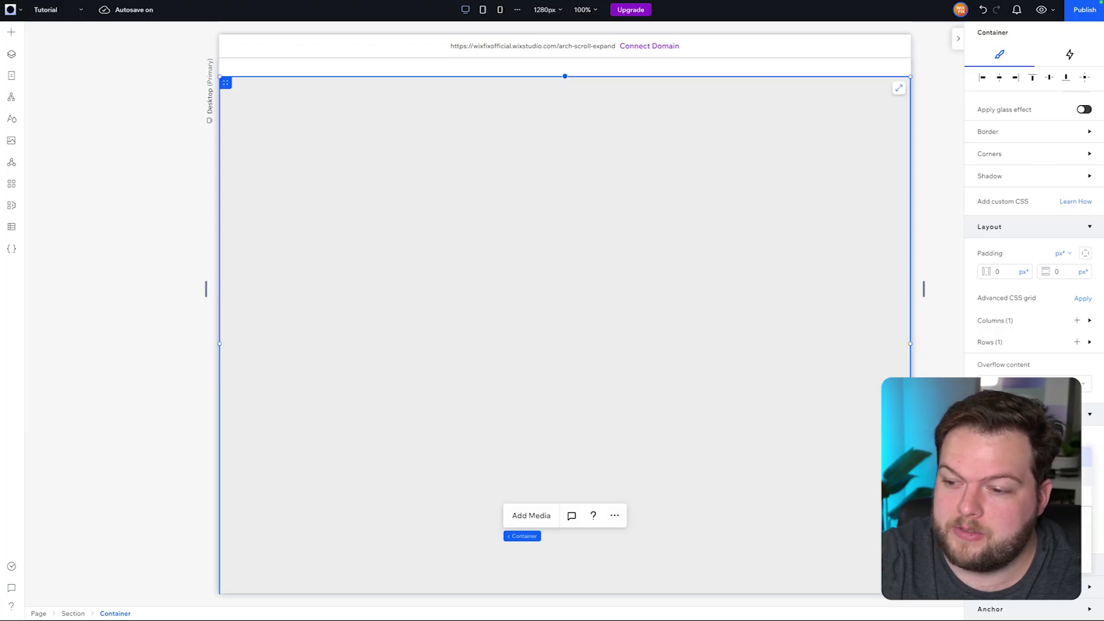
click(1086, 456)
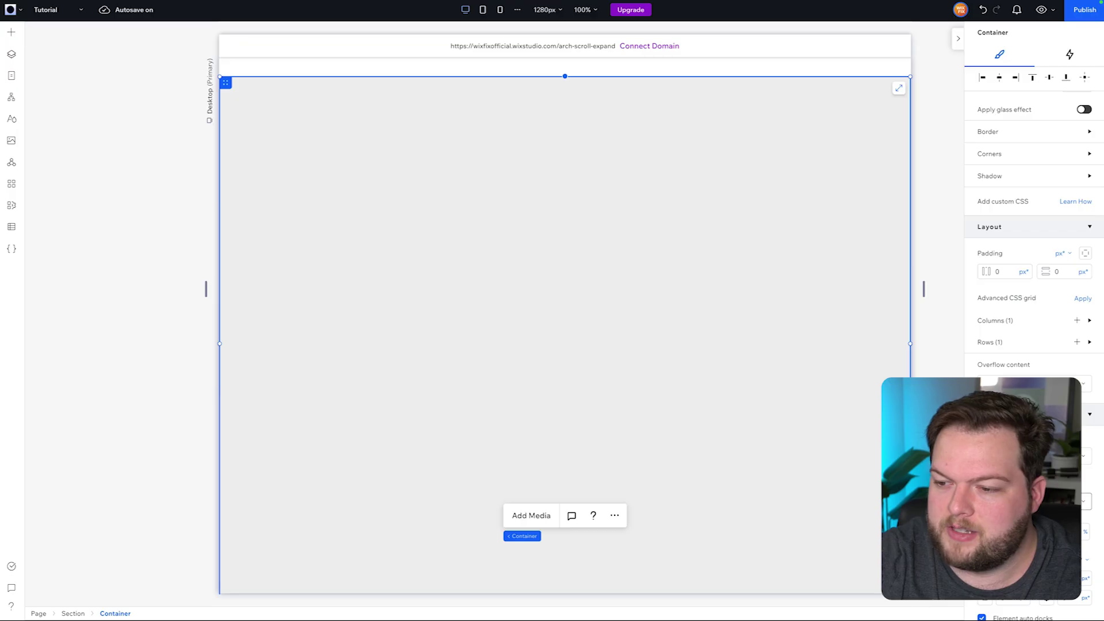
scroll(900, 199, up, 5)
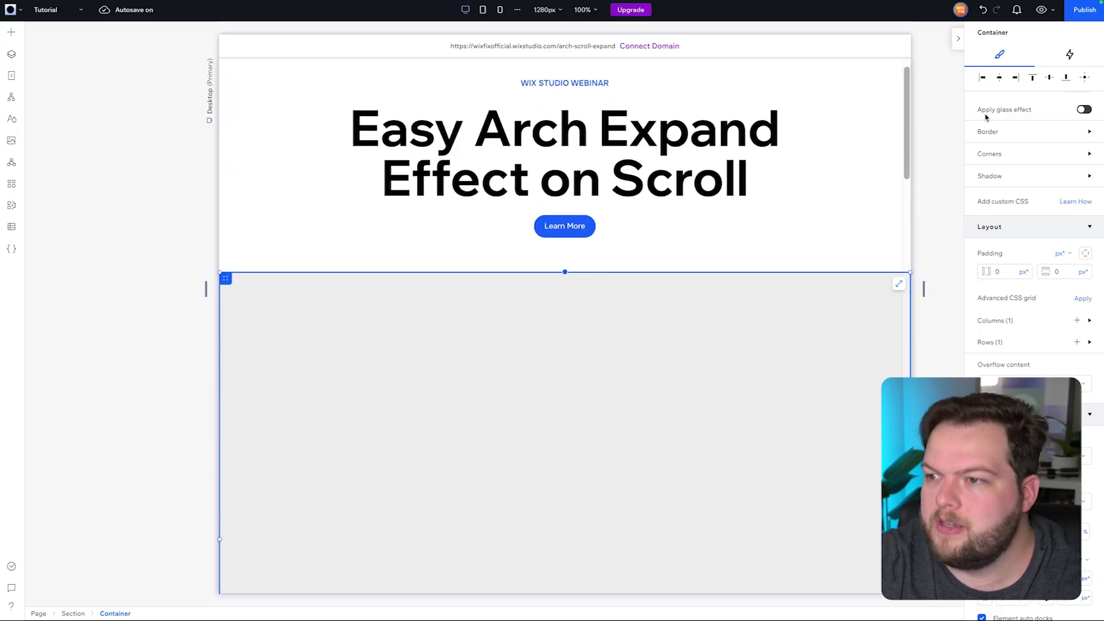
scroll(983, 126, up, 4)
click(1042, 10)
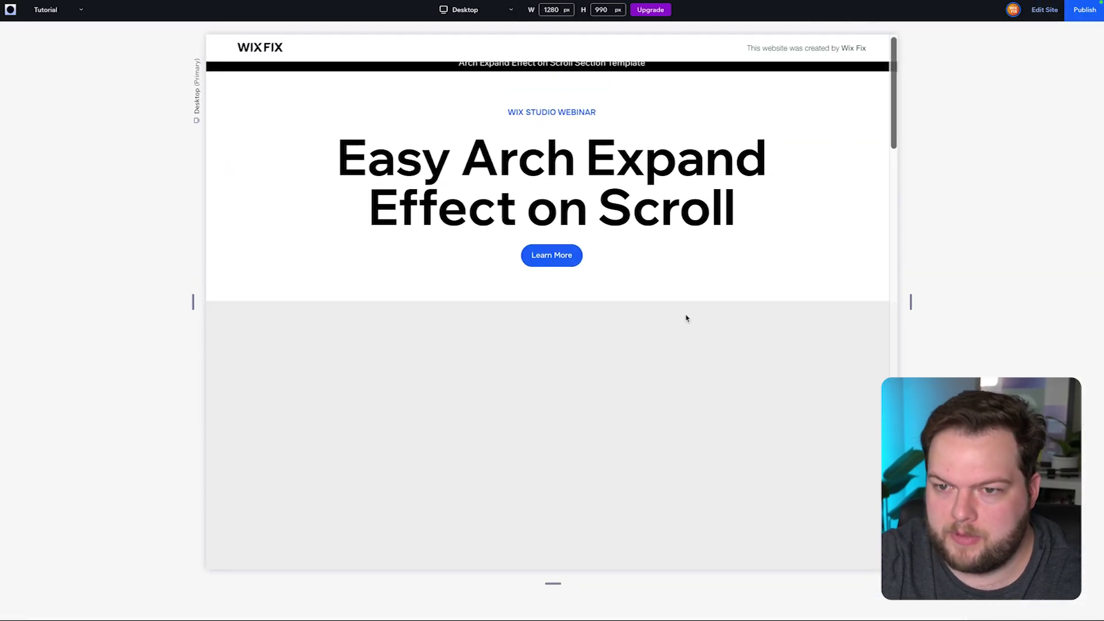
scroll(686, 318, down, 5)
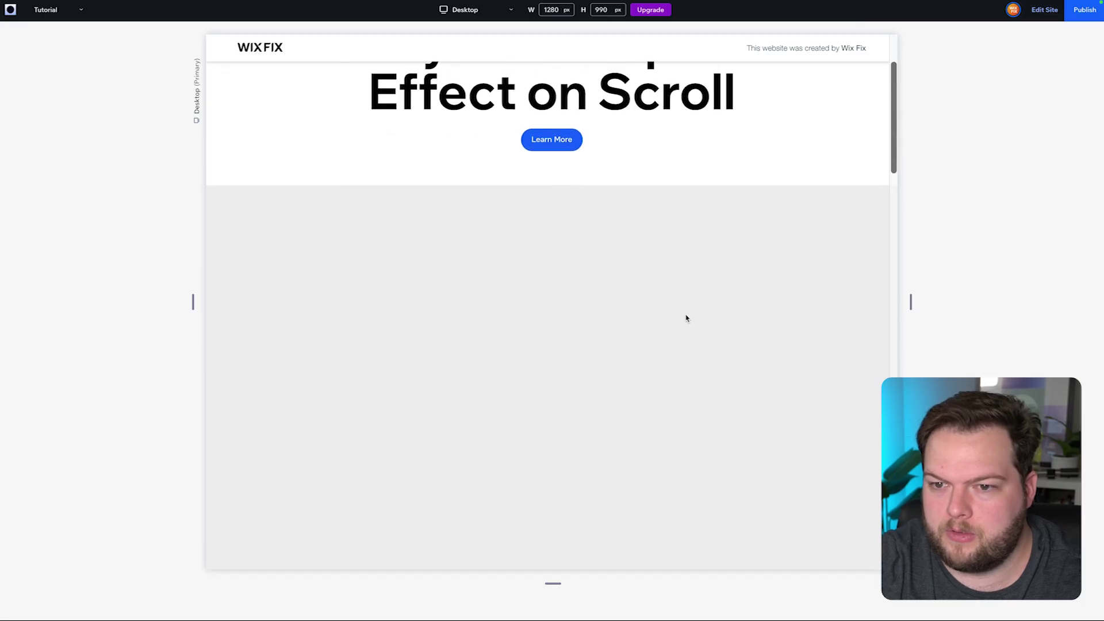
scroll(686, 318, down, 1)
scroll(686, 318, down, 10)
scroll(686, 318, down, 5)
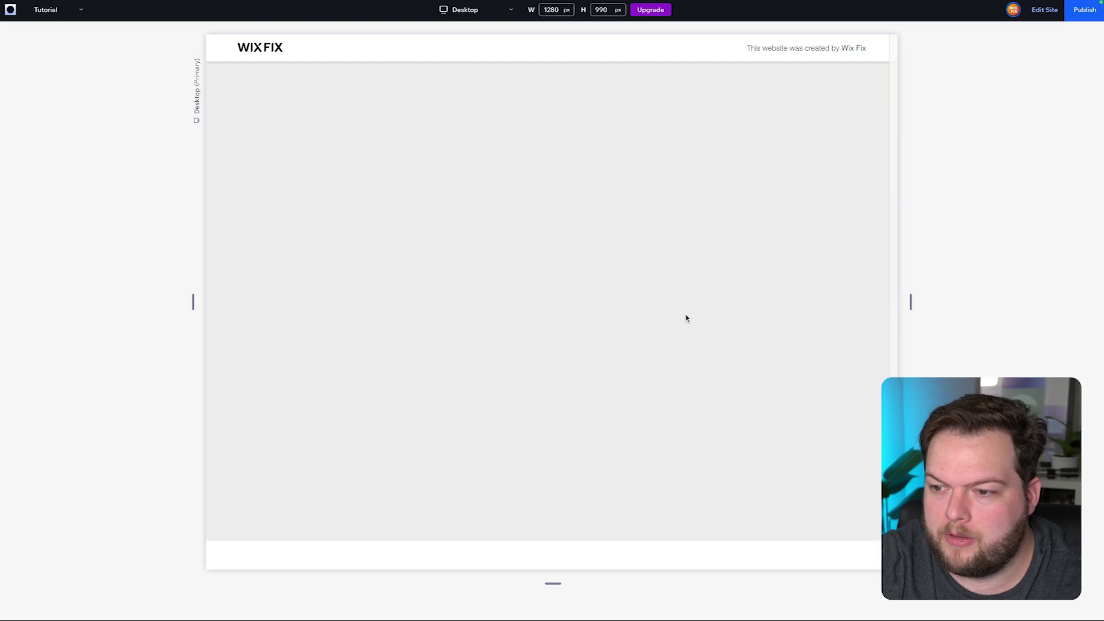
scroll(687, 318, down, 5)
scroll(687, 318, up, 5)
scroll(799, 230, up, 5)
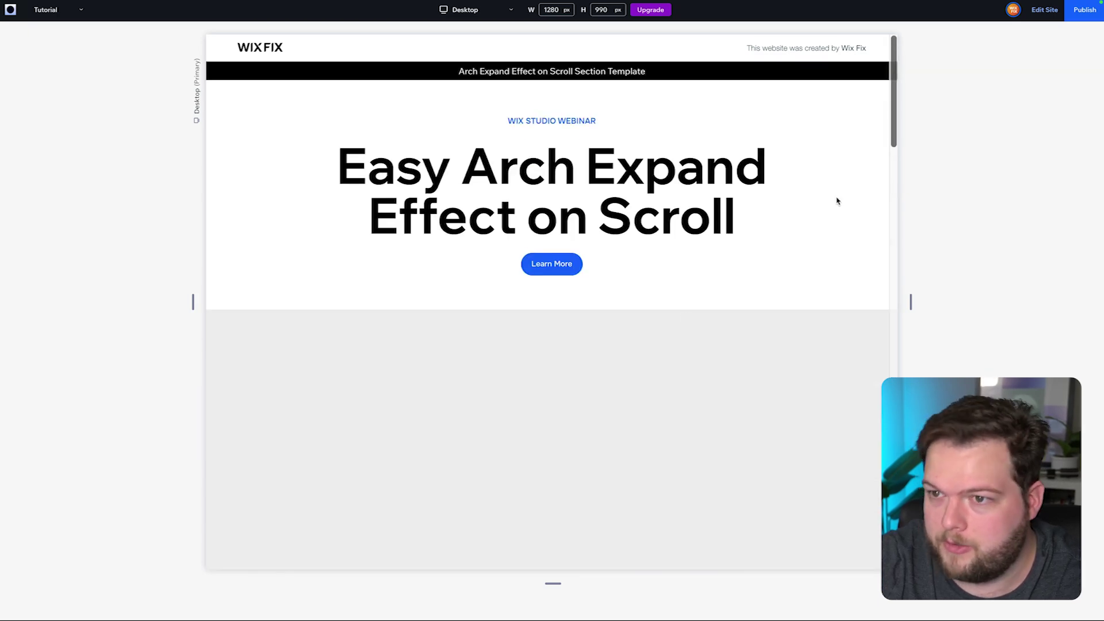
click(1044, 10)
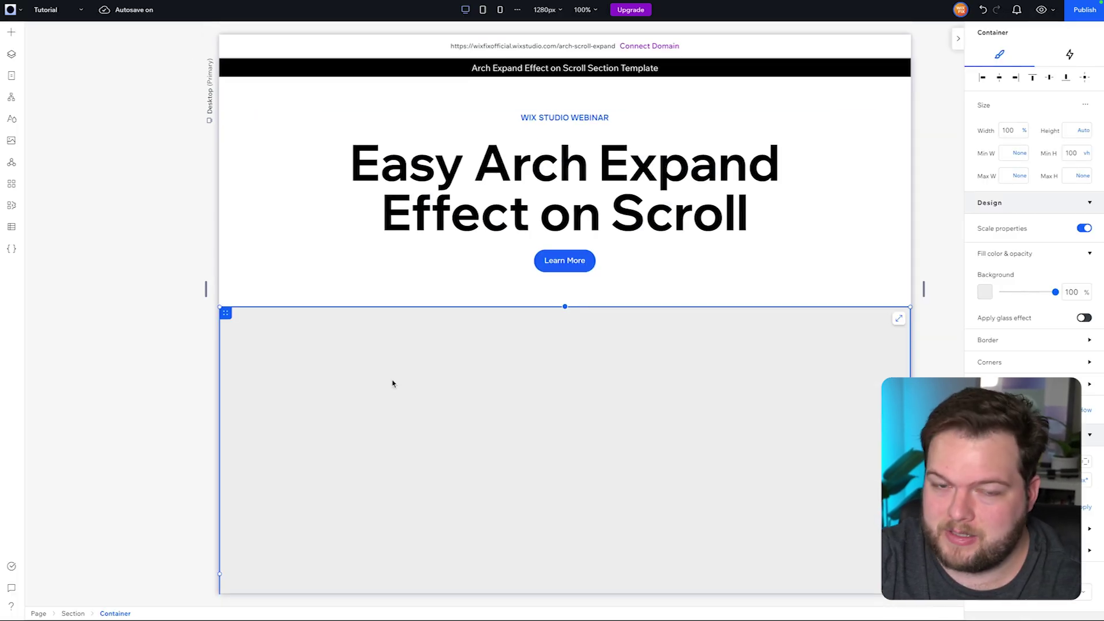
Place a video inside the grey container and stretch it to fill it
click(11, 31)
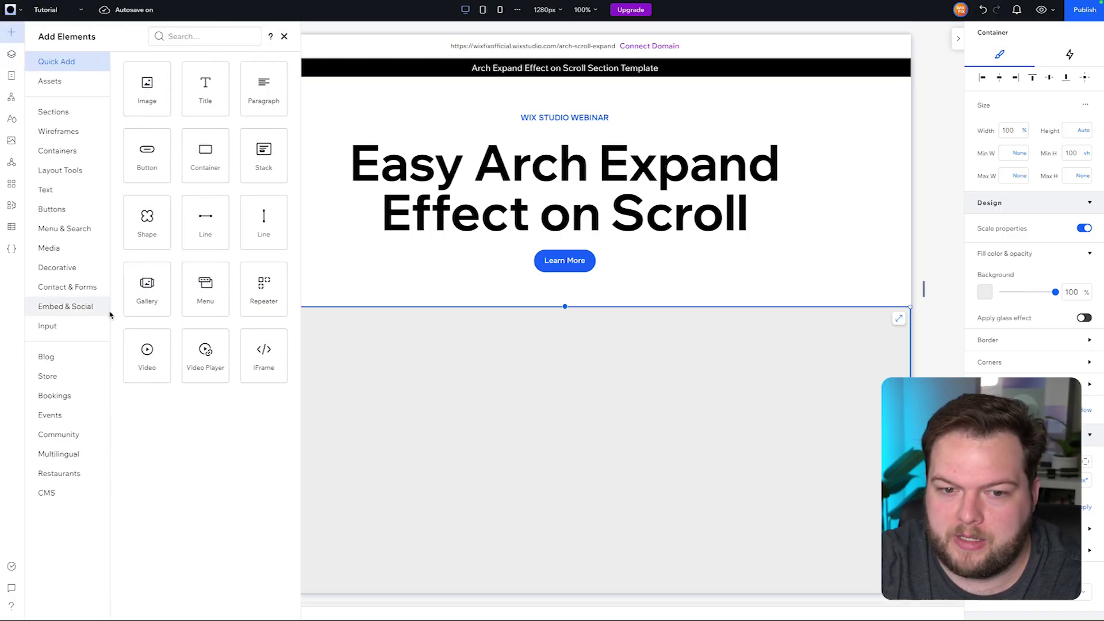
drag(148, 363, 545, 447)
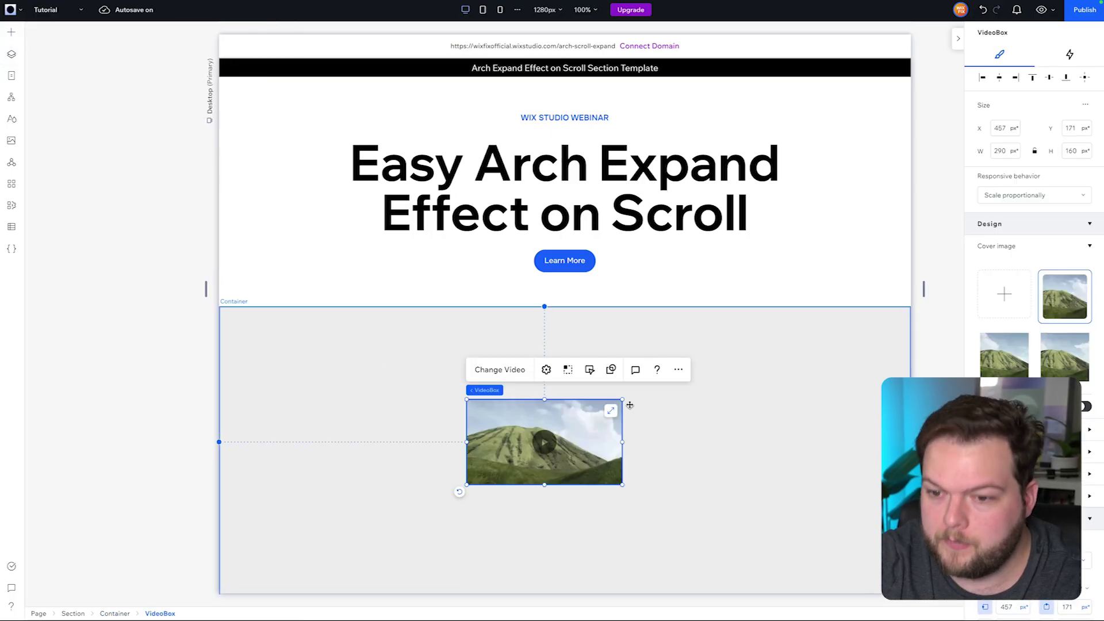
click(612, 413)
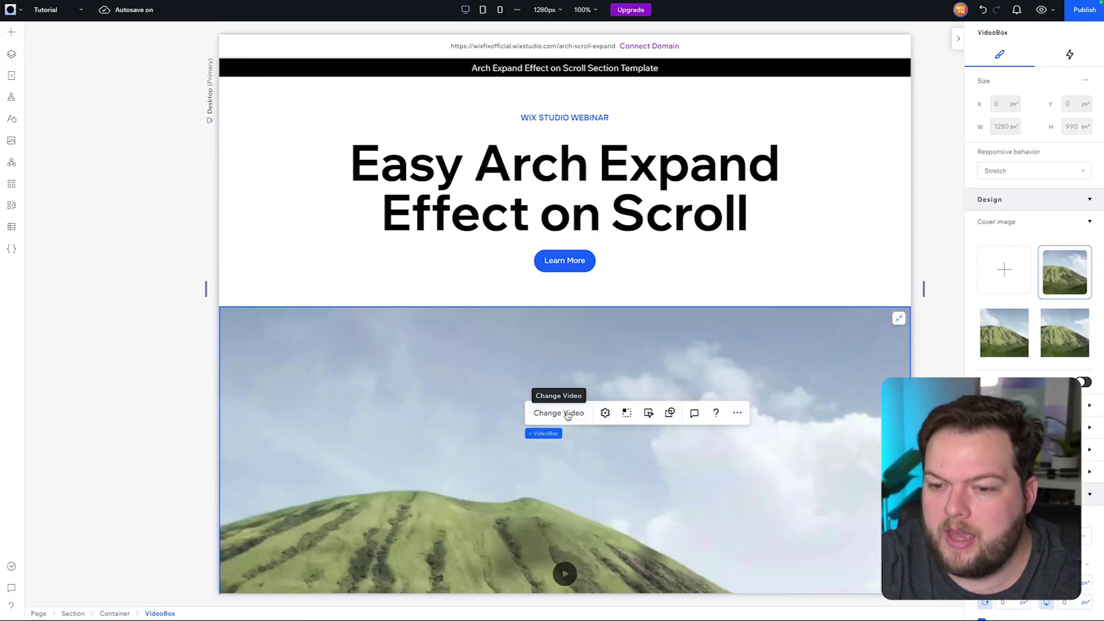
Replace the clip with the 'Abstract Grid Background' stock video from an 'abstract' search
click(567, 413)
click(386, 124)
text(abstract)
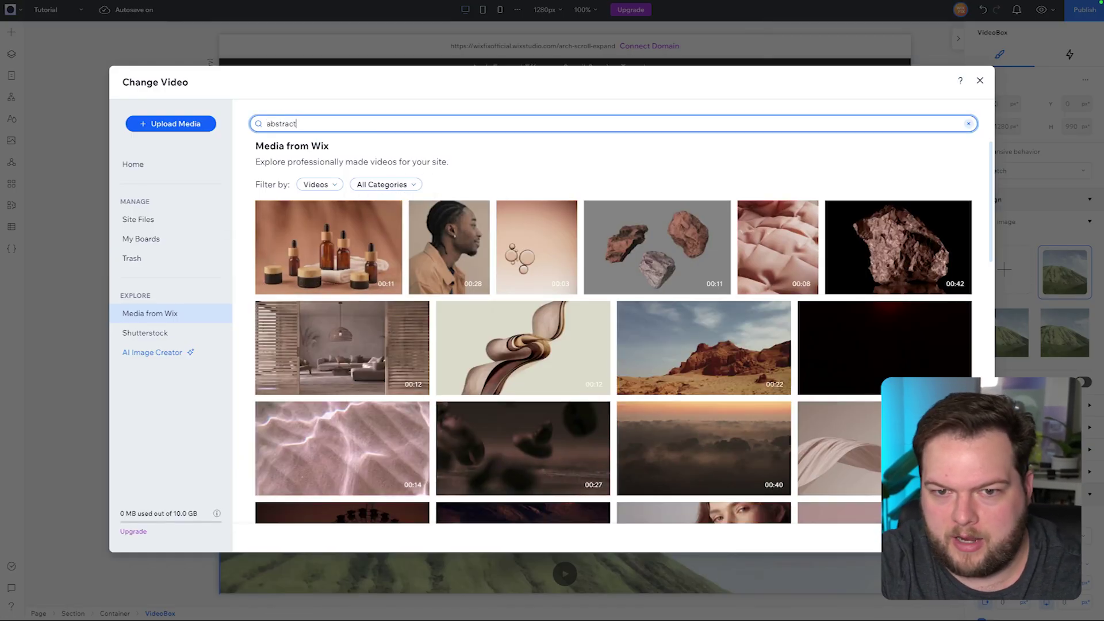
key(Return)
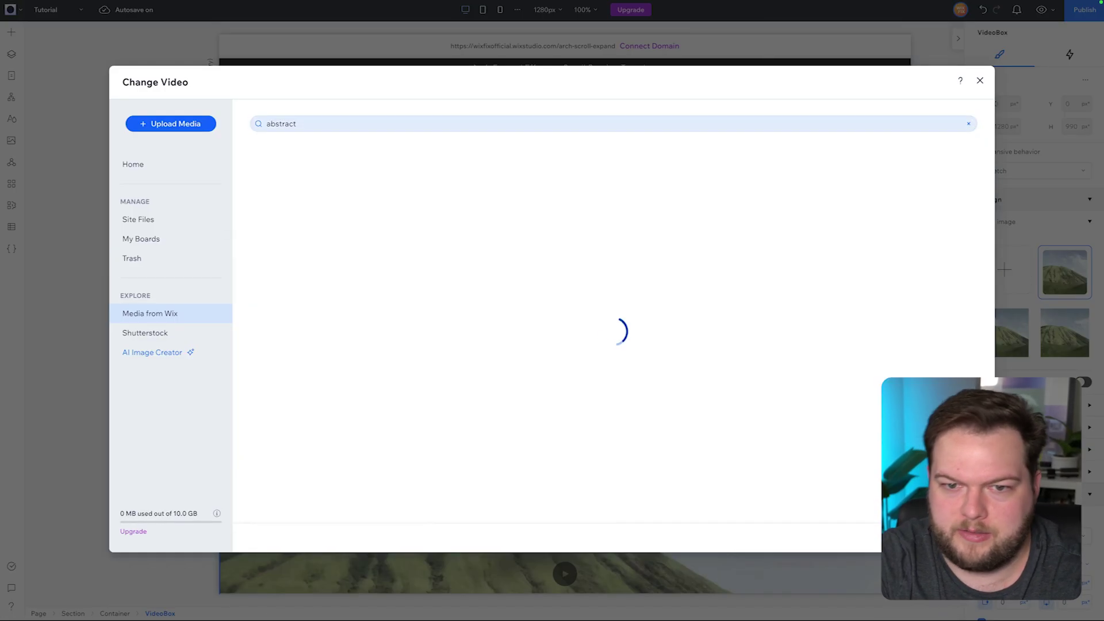
scroll(756, 352, down, 5)
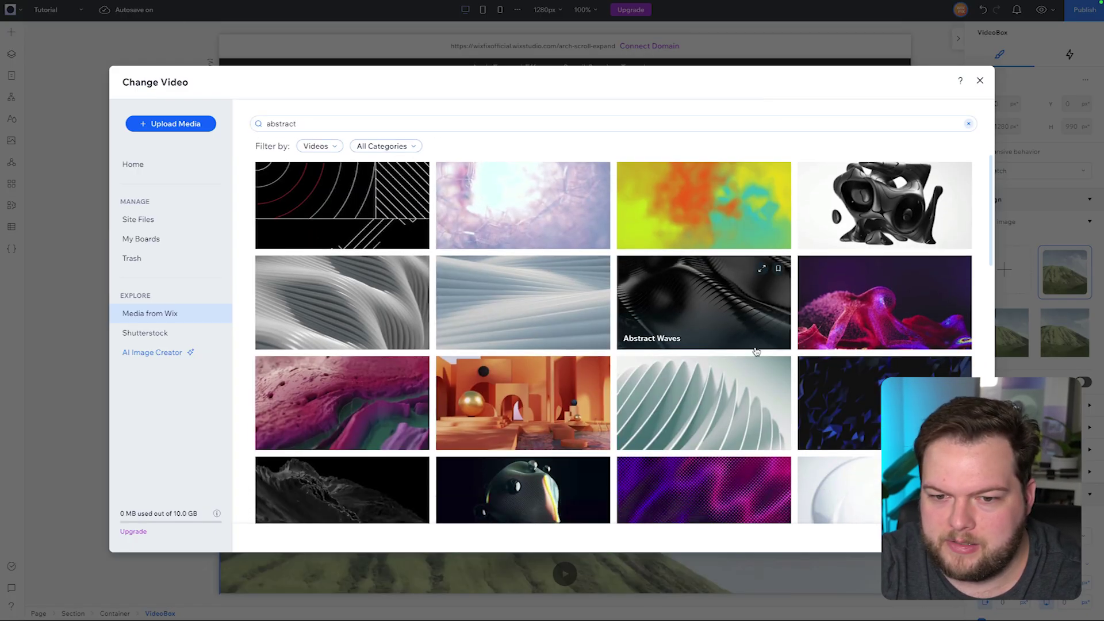
double_click(752, 352)
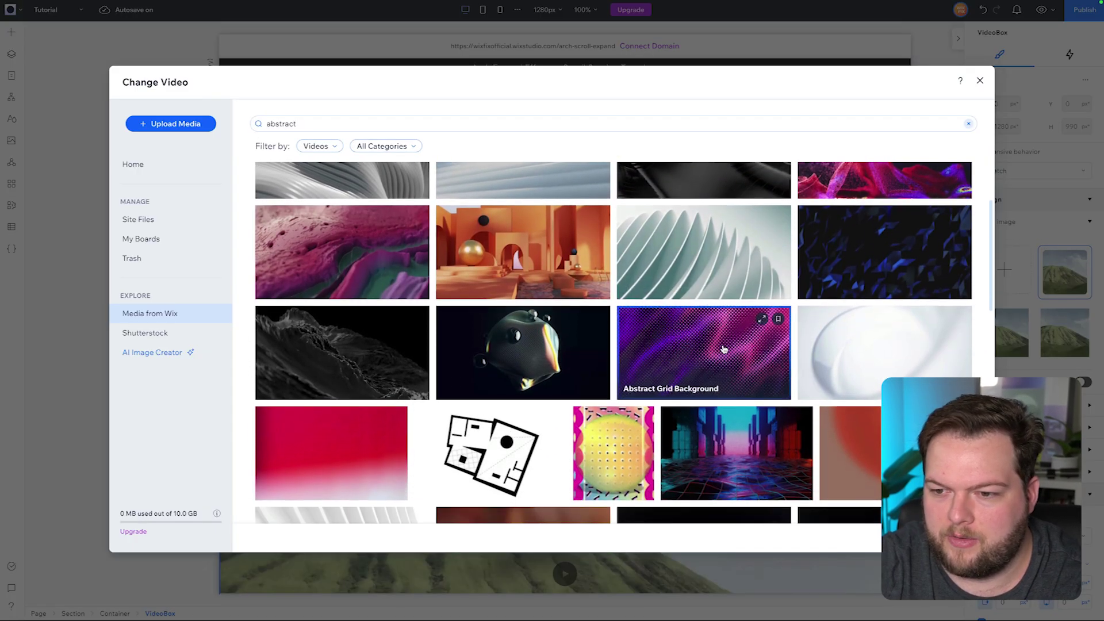
scroll(885, 371, down, 5)
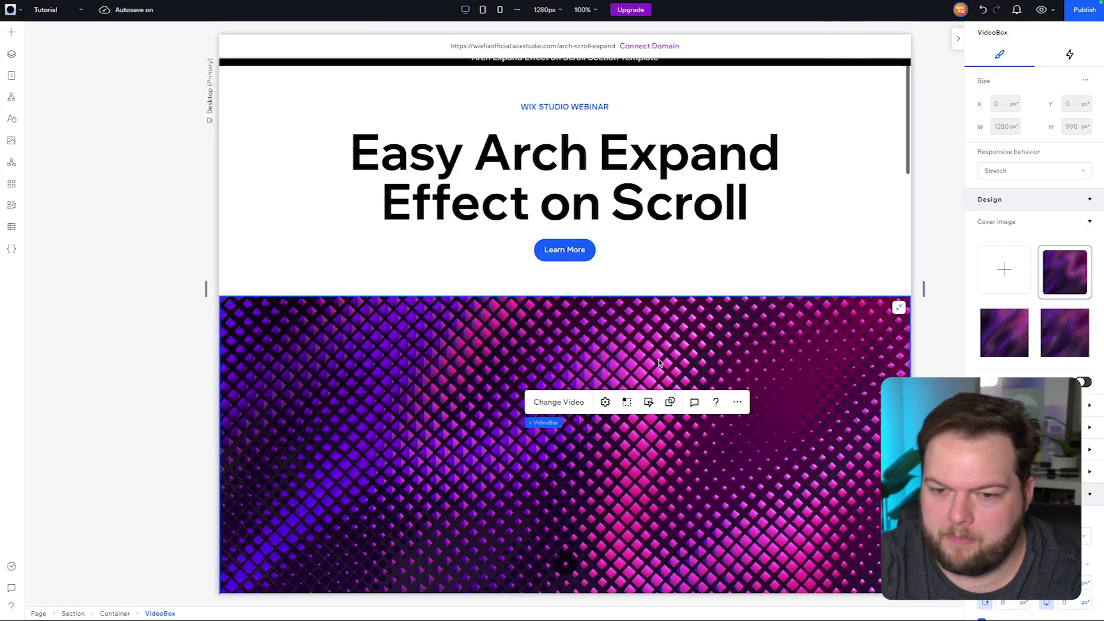
scroll(765, 309, up, 1)
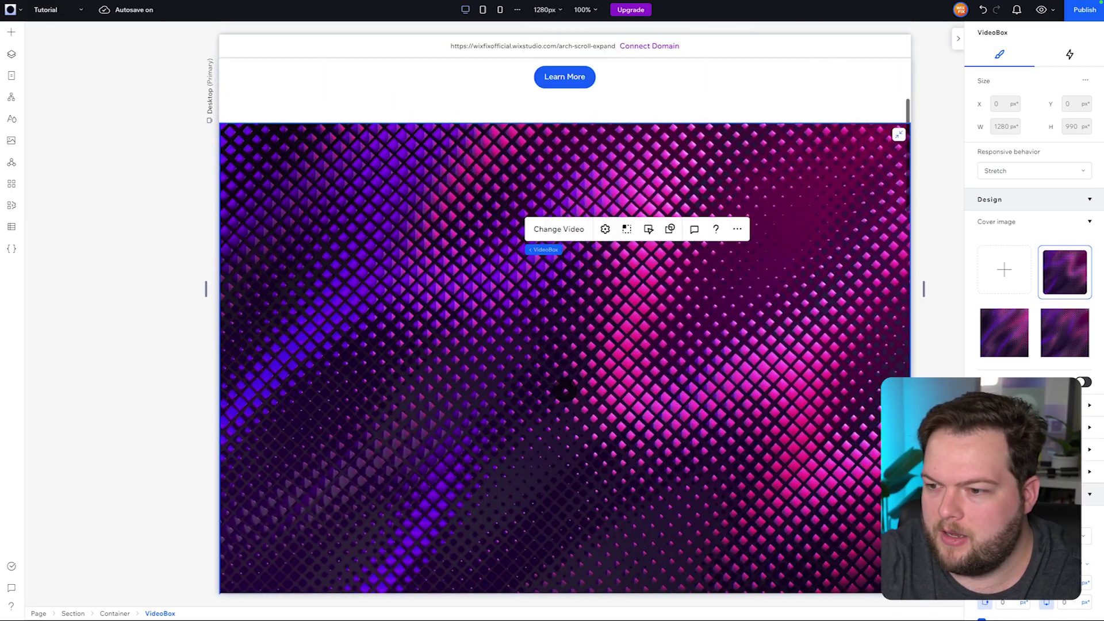
Add a new container on top of the video and stretch it to full size
click(11, 32)
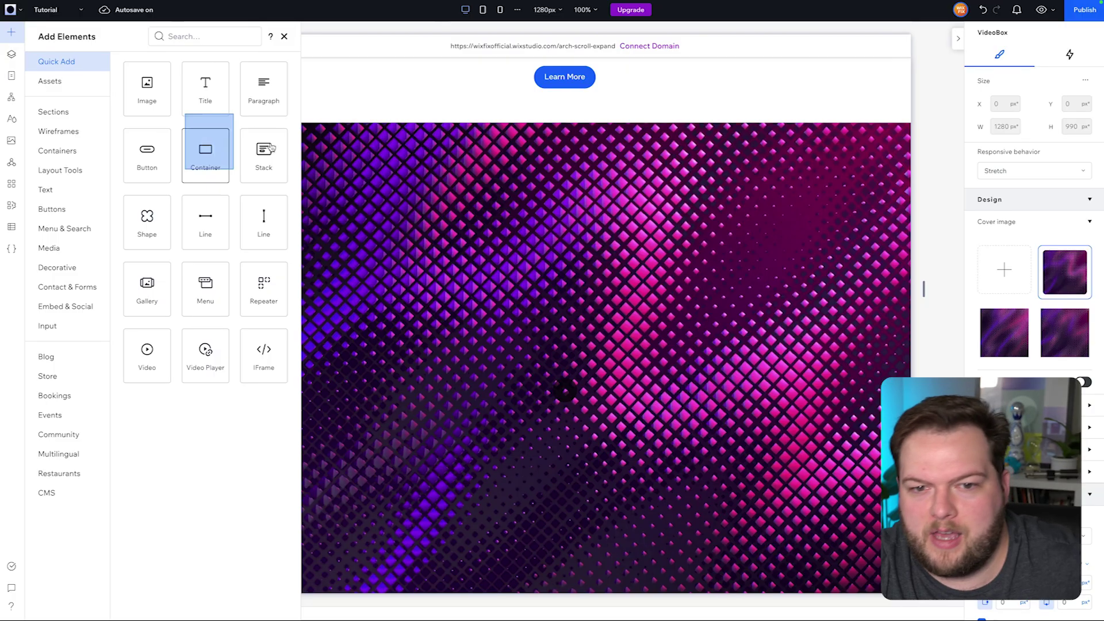
drag(205, 153, 535, 284)
click(613, 266)
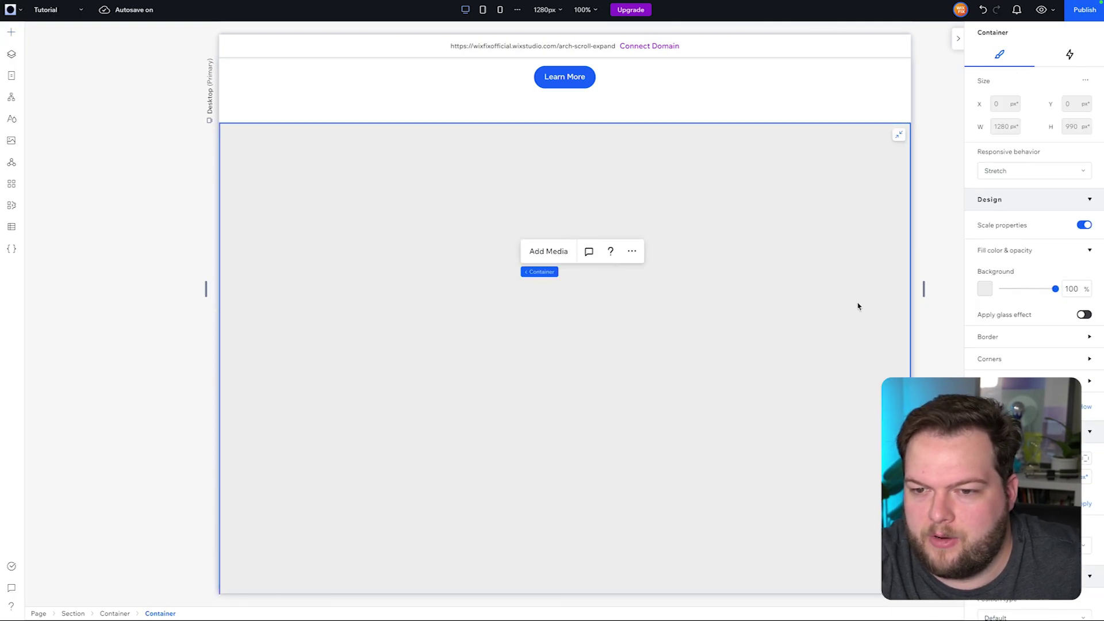
Give the overlay container a black background at 40% opacity
click(986, 290)
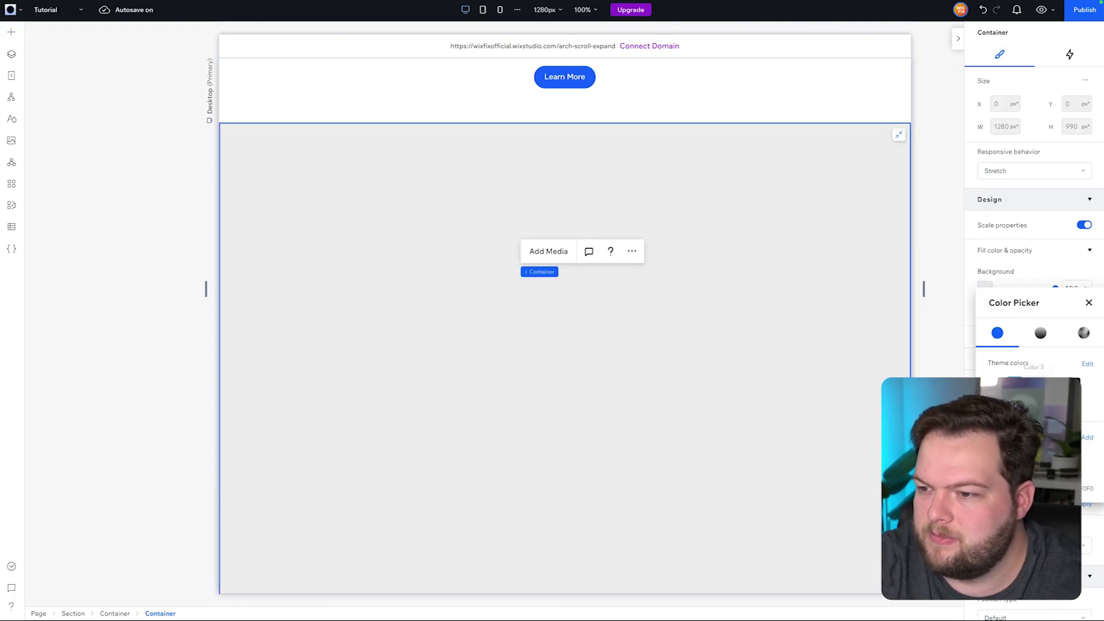
click(1073, 383)
click(1088, 303)
drag(1054, 288, 1026, 291)
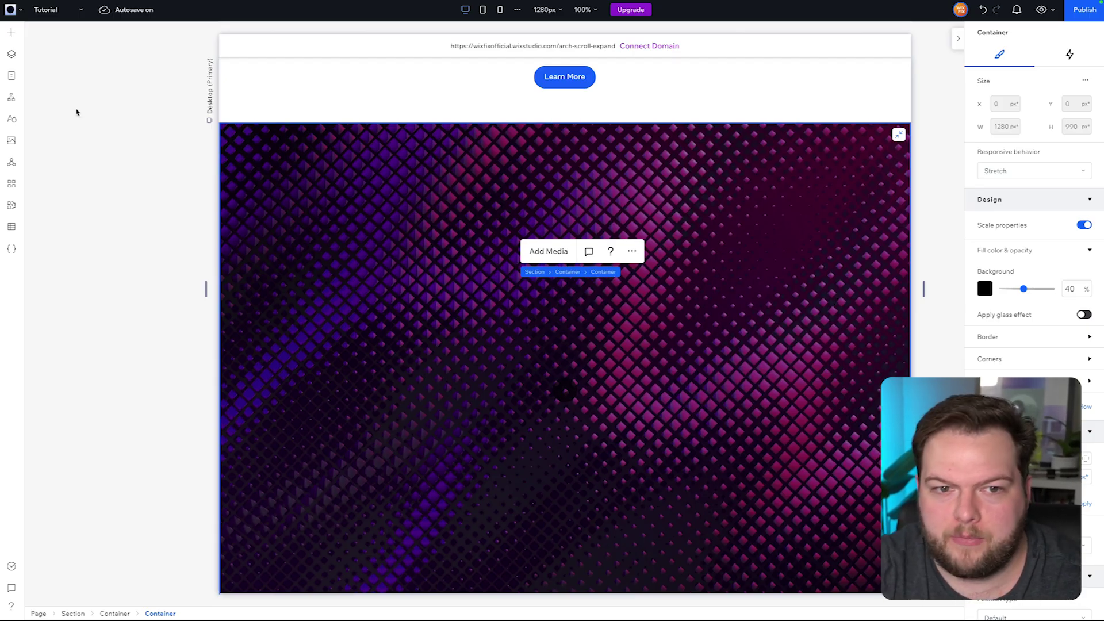
click(12, 54)
Select the VideoBox layer and confirm it autoplays, loops and has sound off
click(114, 211)
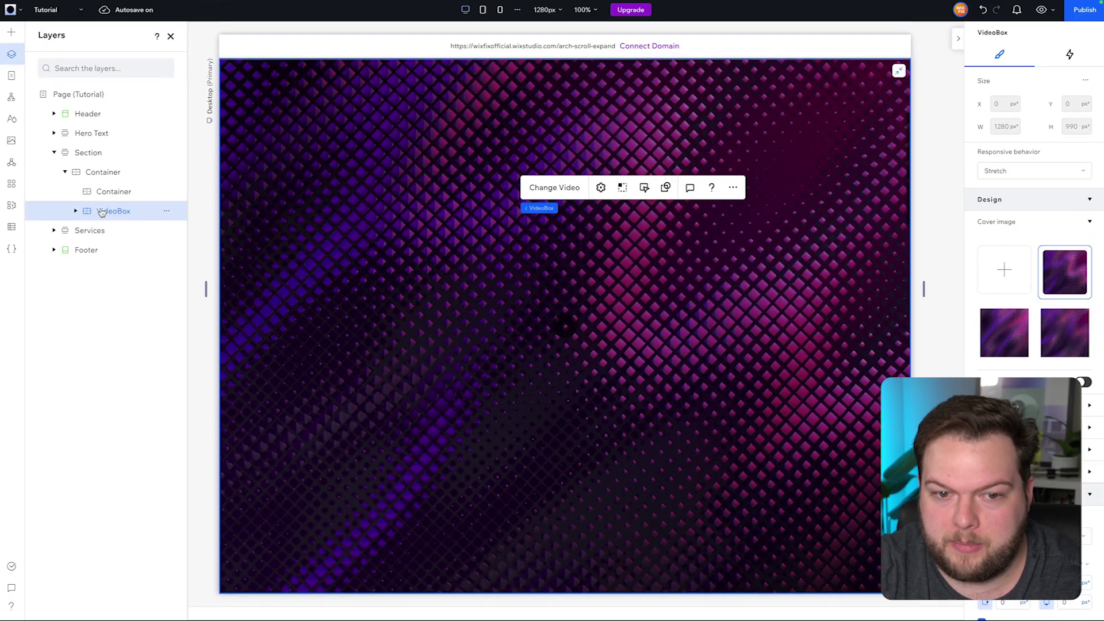
click(601, 188)
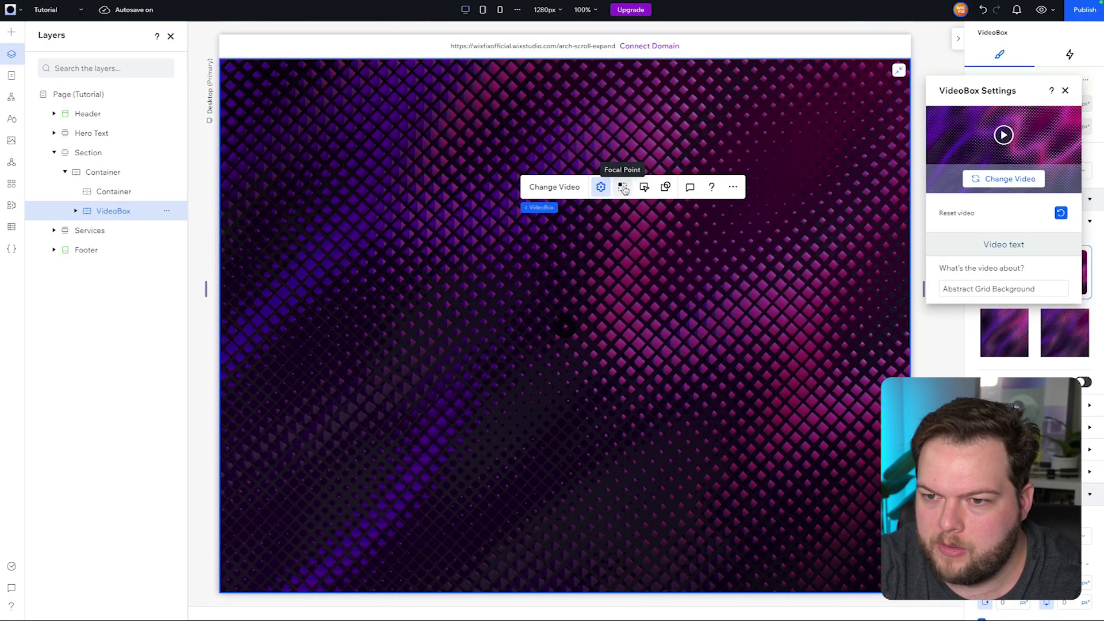
click(645, 188)
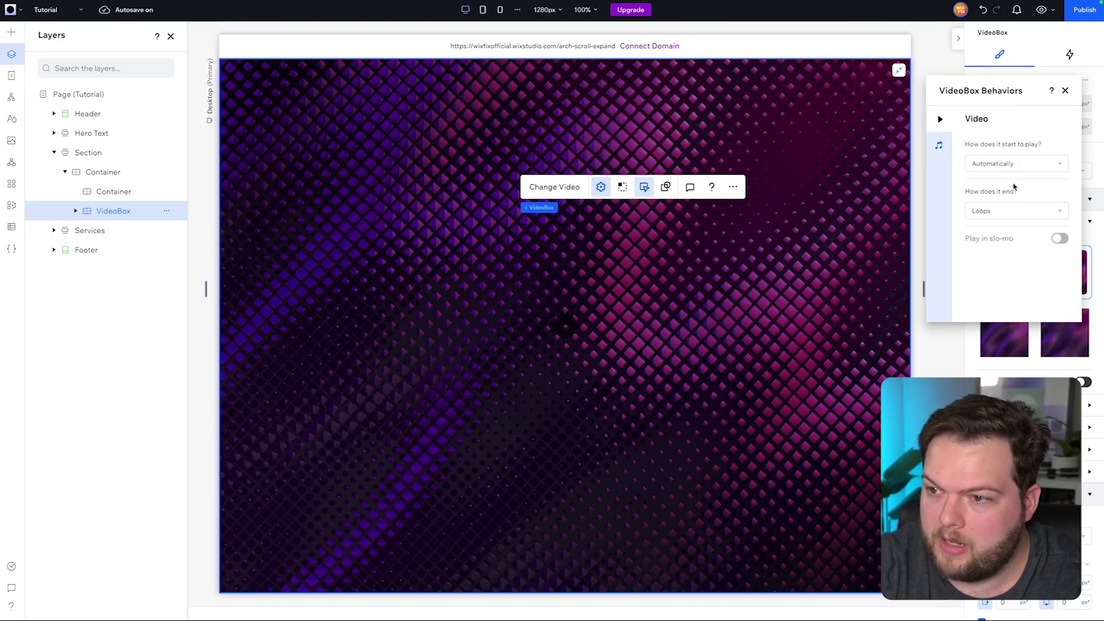
click(939, 145)
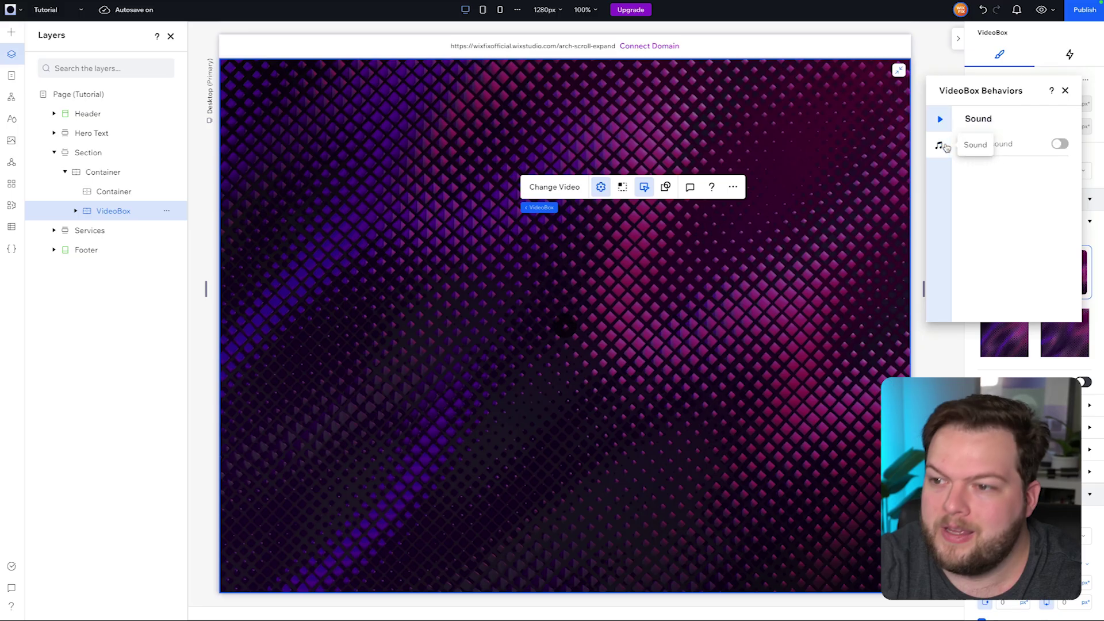
click(1065, 91)
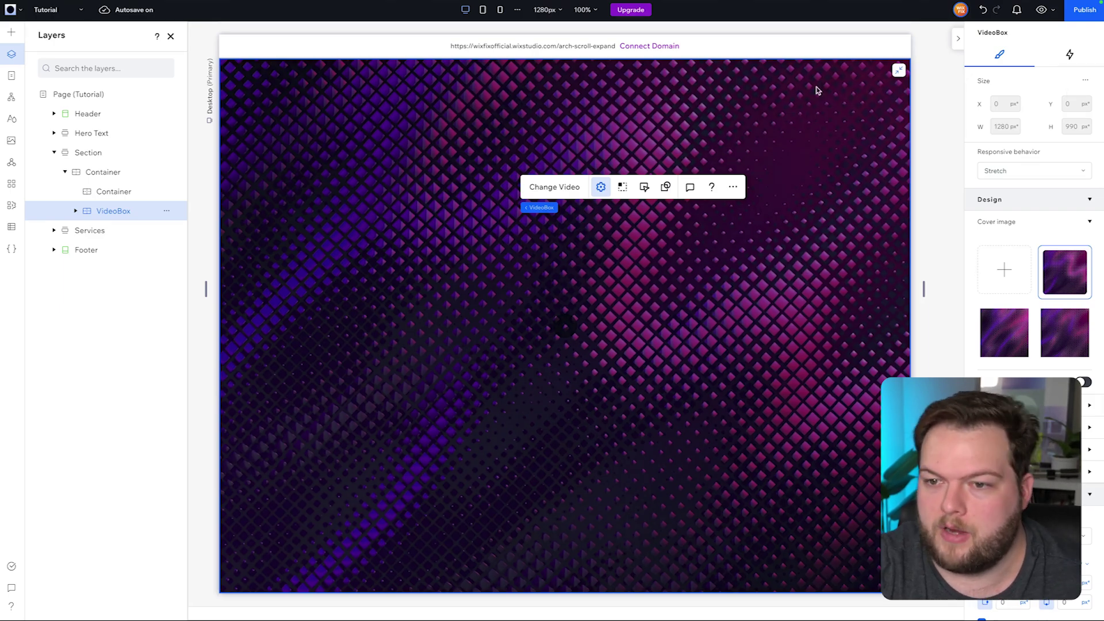
scroll(794, 217, up, 5)
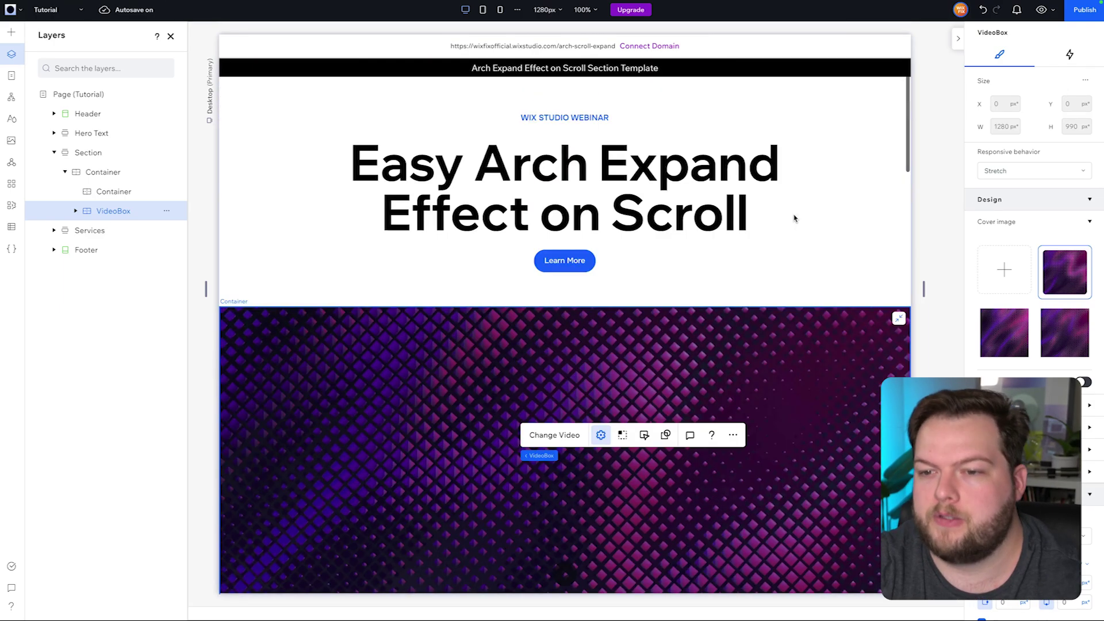
Preview the page, scroll past the full-screen grid video above Services, and return to the editor
click(1041, 10)
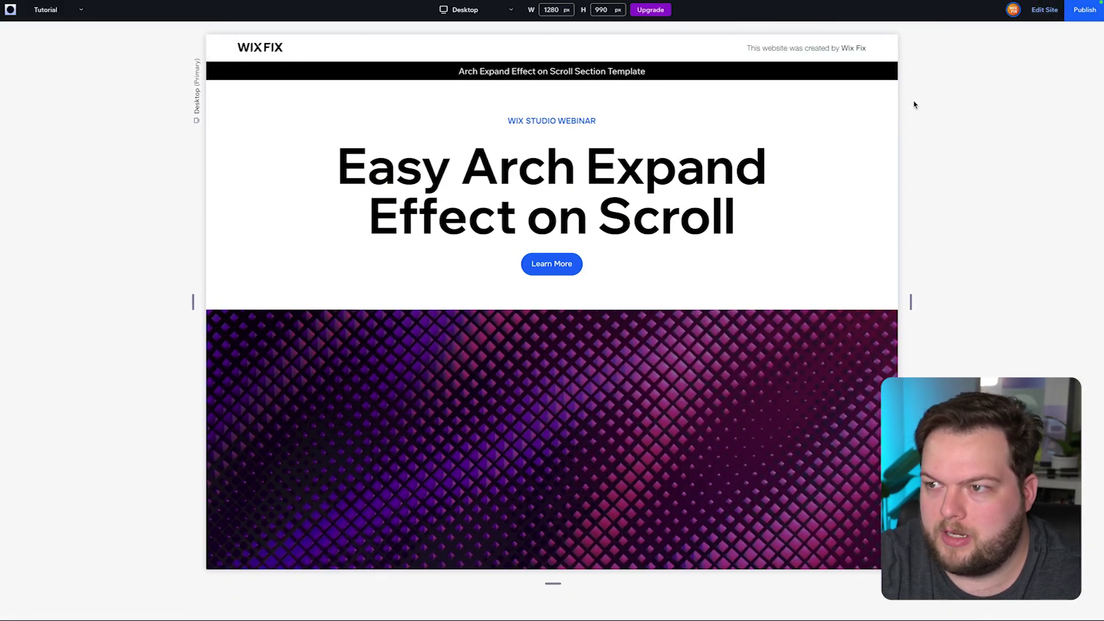
scroll(879, 138, down, 5)
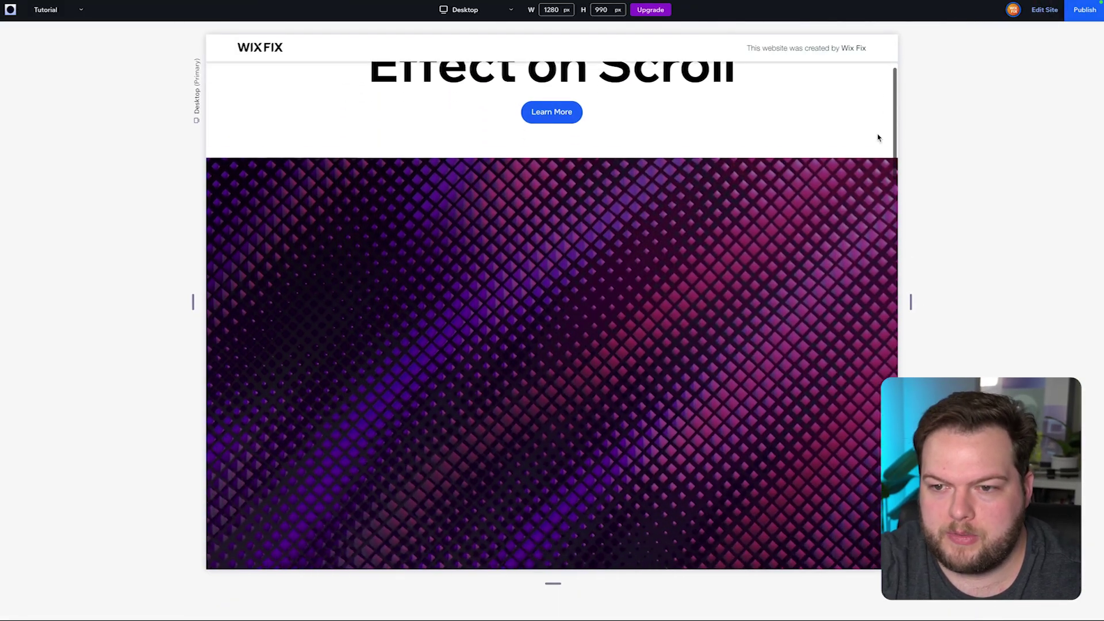
scroll(878, 138, down, 1)
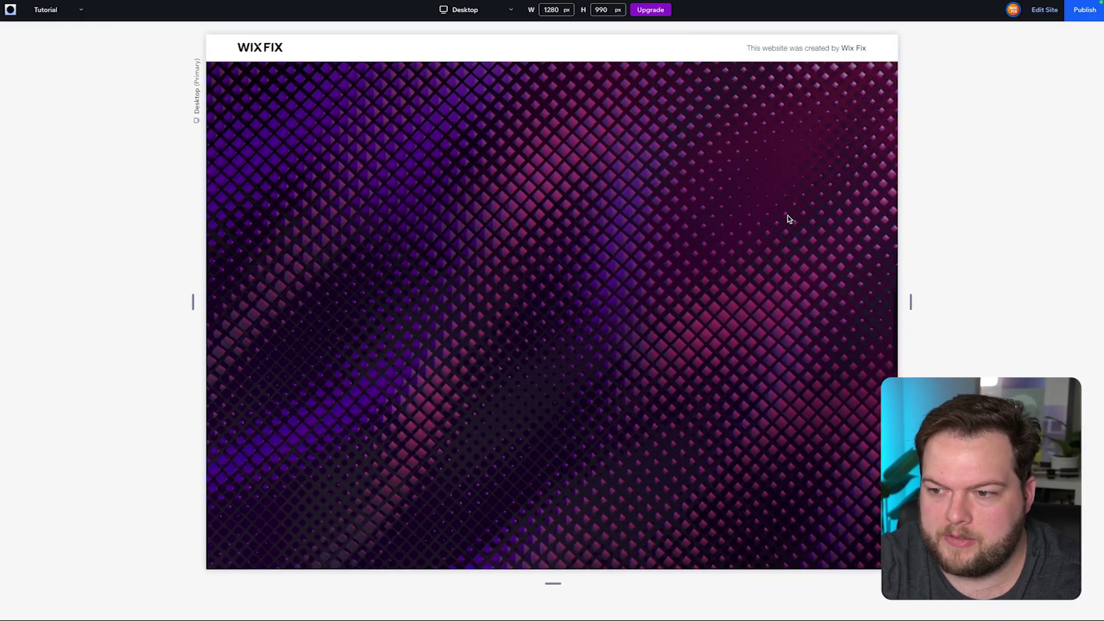
scroll(789, 219, down, 5)
scroll(789, 219, up, 2)
scroll(789, 218, up, 3)
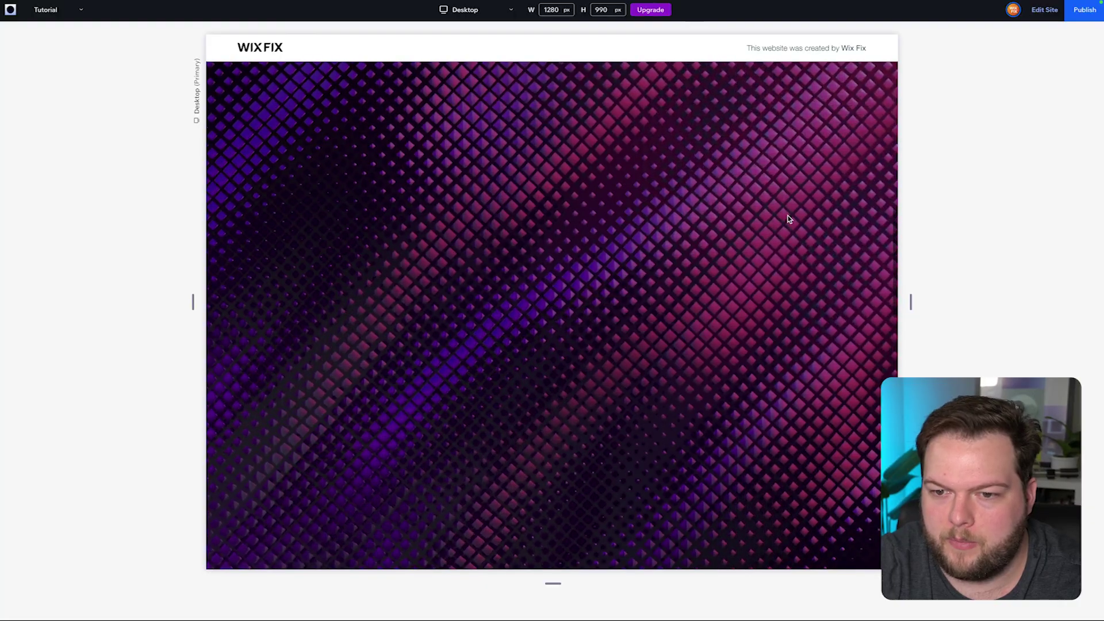
scroll(789, 218, up, 4)
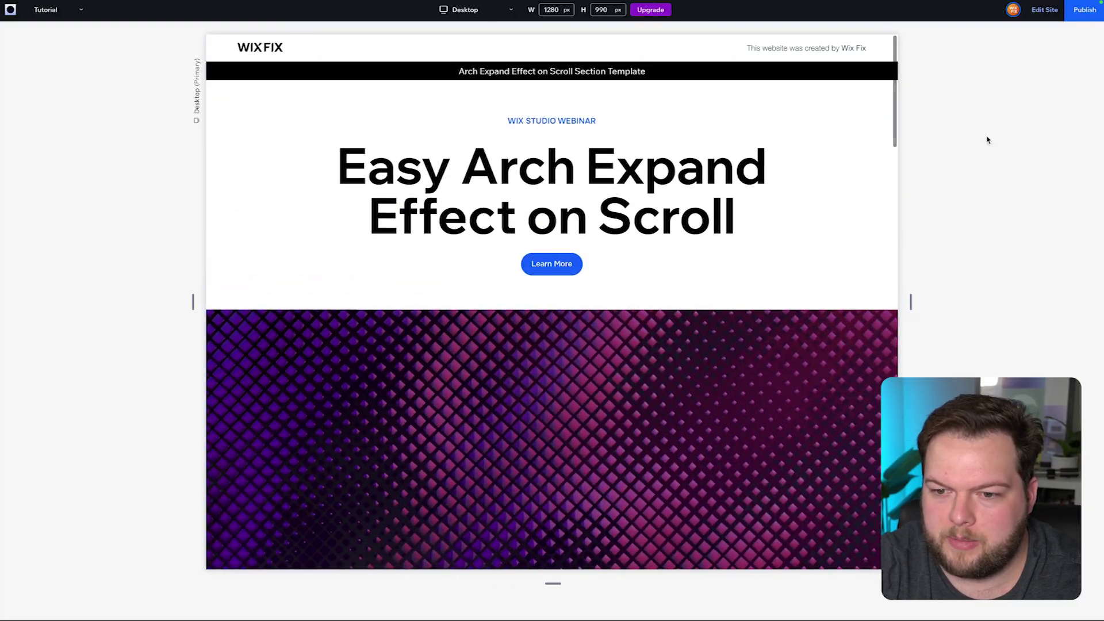
click(1045, 9)
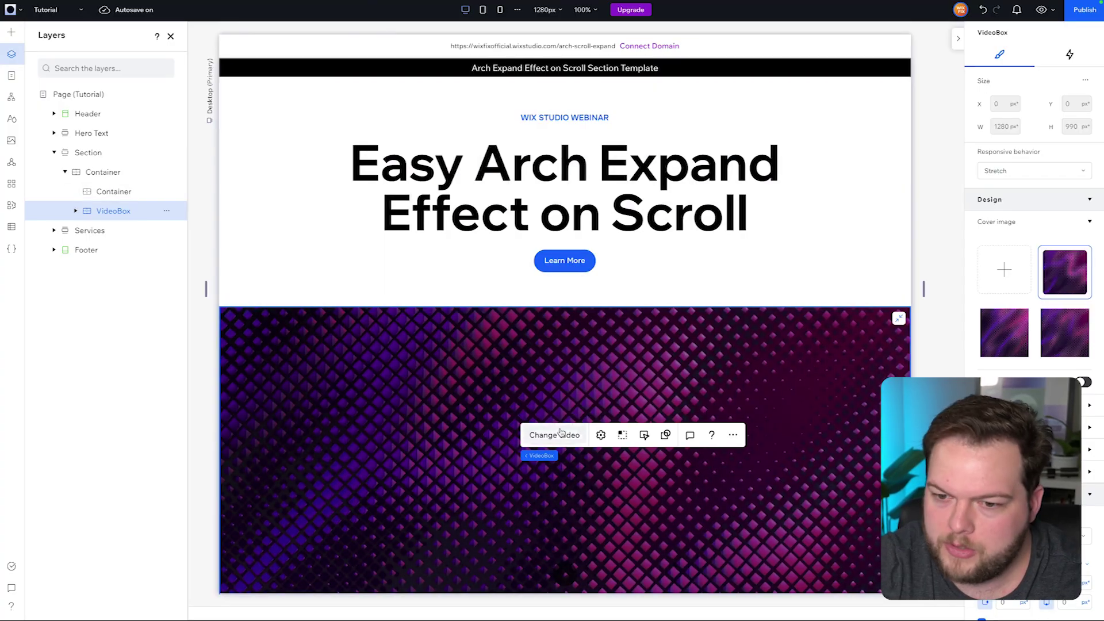
Replace the arch section's video with the Abstract Particles octopus clip
click(554, 434)
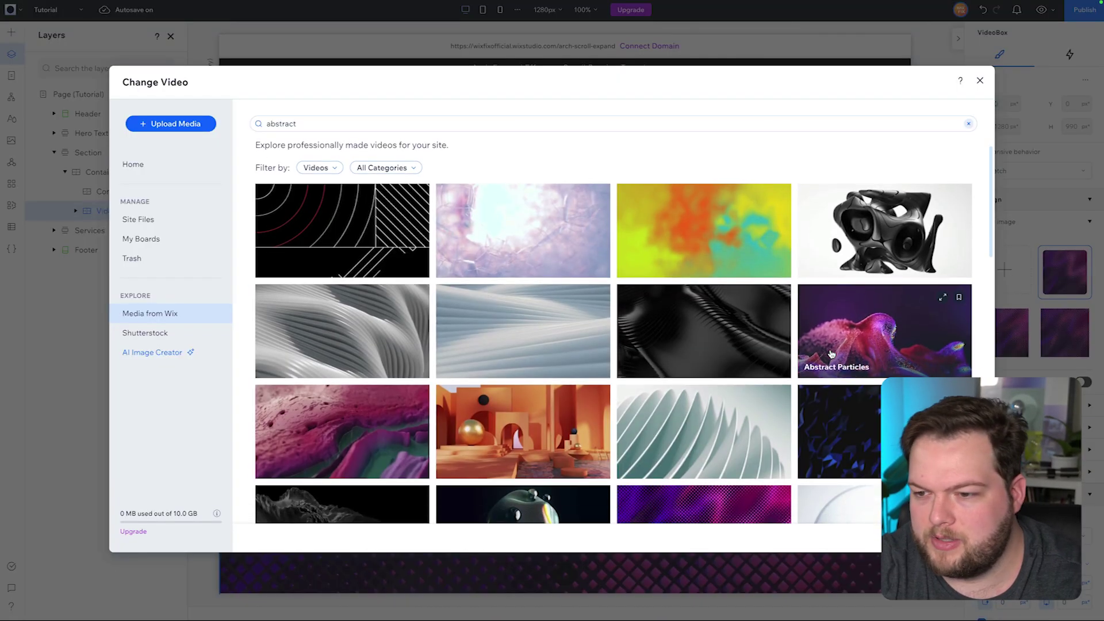
click(891, 337)
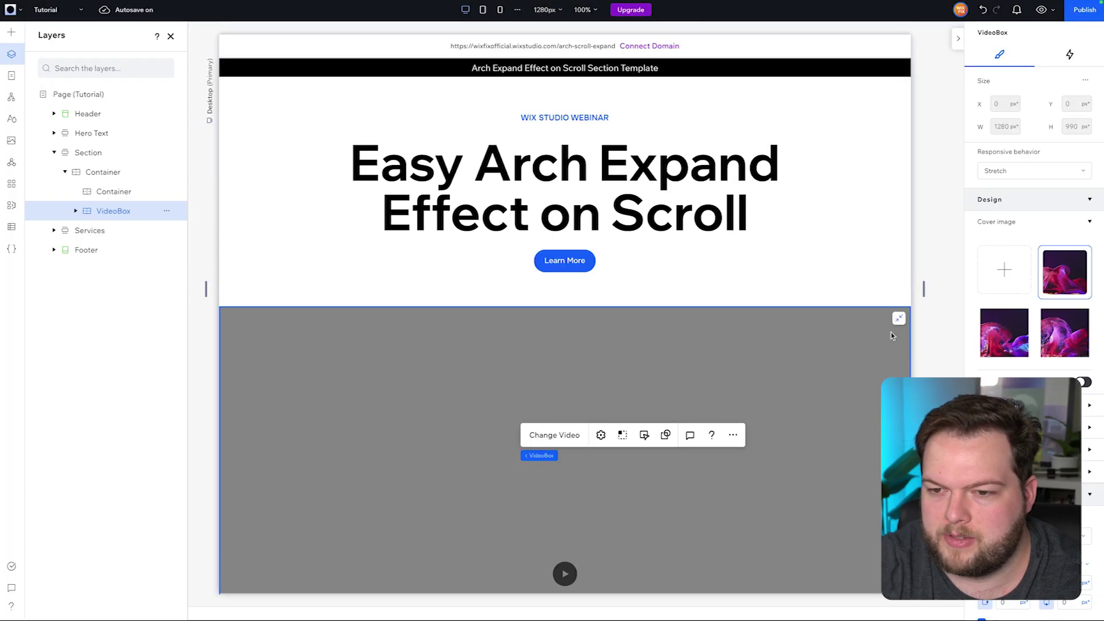
click(1042, 9)
Scroll the preview to check the full-width purple-red particle clip, then go back to editing
scroll(829, 208, down, 5)
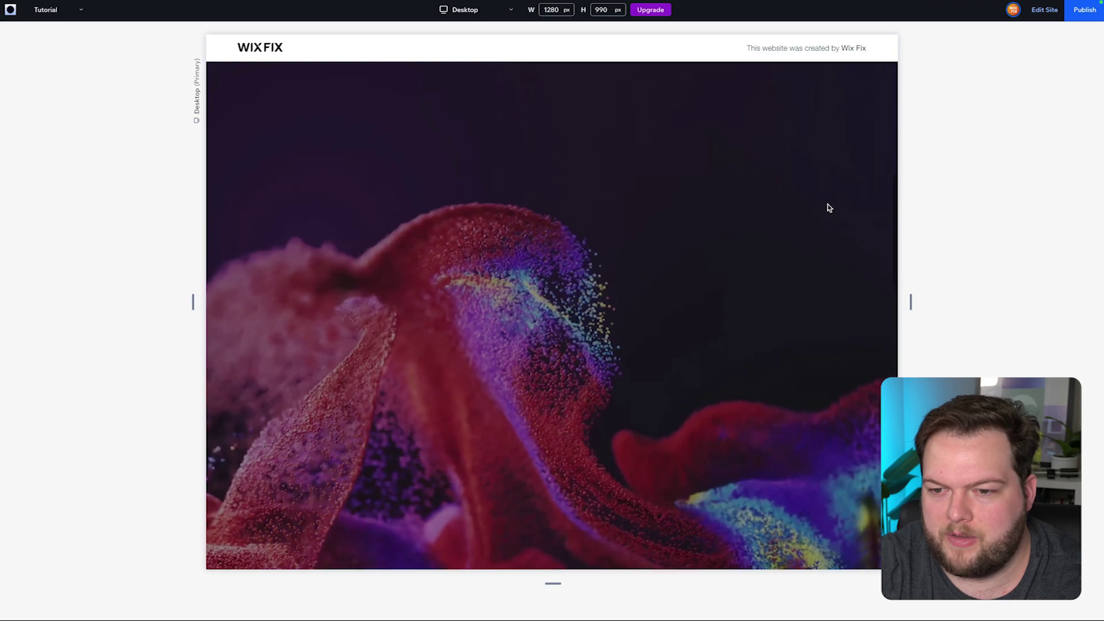
scroll(829, 207, down, 1)
scroll(829, 207, down, 3)
scroll(829, 208, up, 8)
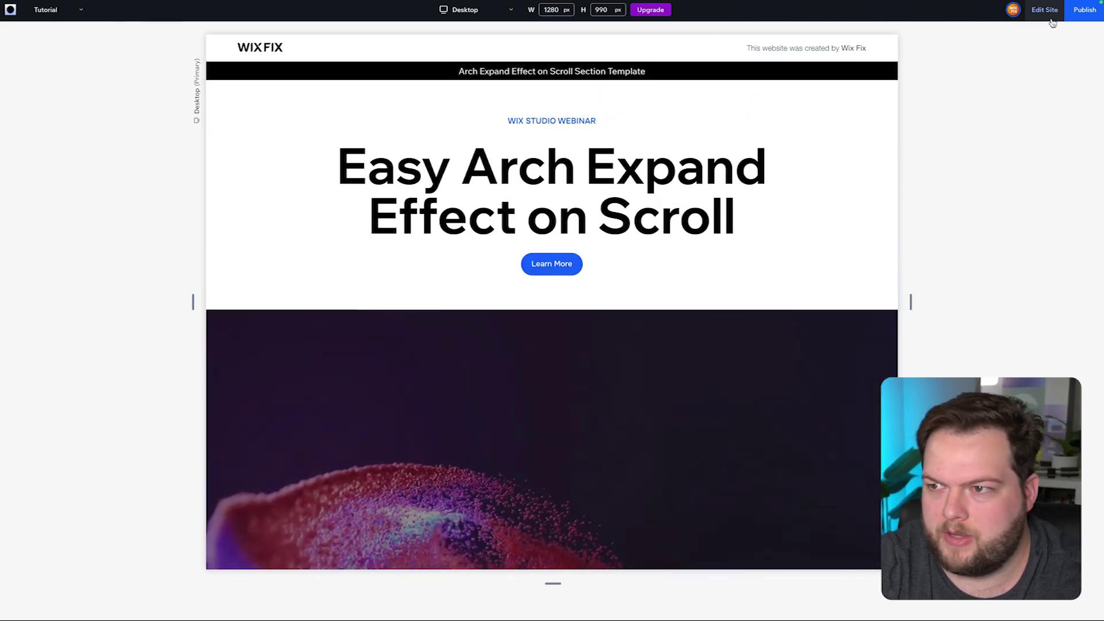
click(1051, 22)
scroll(439, 228, down, 4)
scroll(439, 228, down, 1)
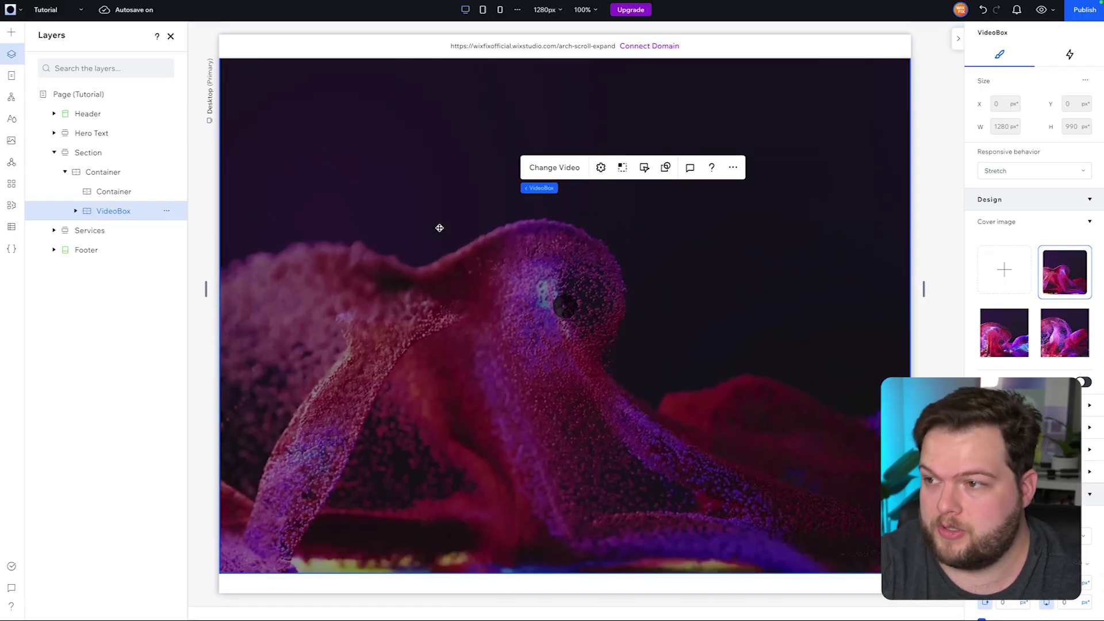
scroll(440, 228, down, 2)
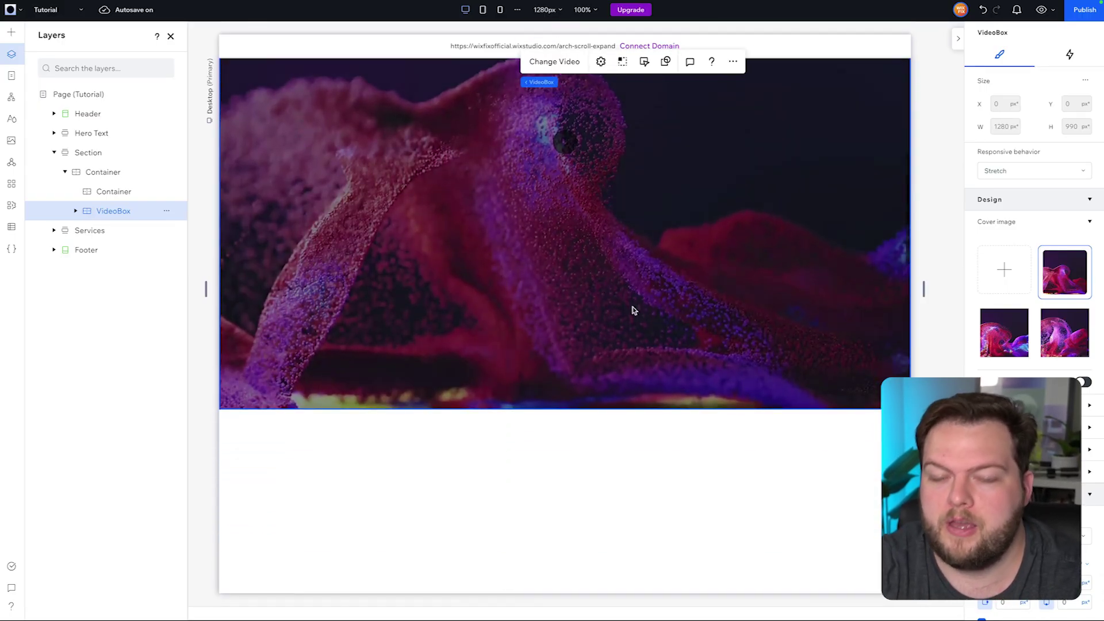
Collapse the outer container wrapping the octopus video in Layers and rename it 'Video'
click(468, 281)
click(109, 212)
click(87, 174)
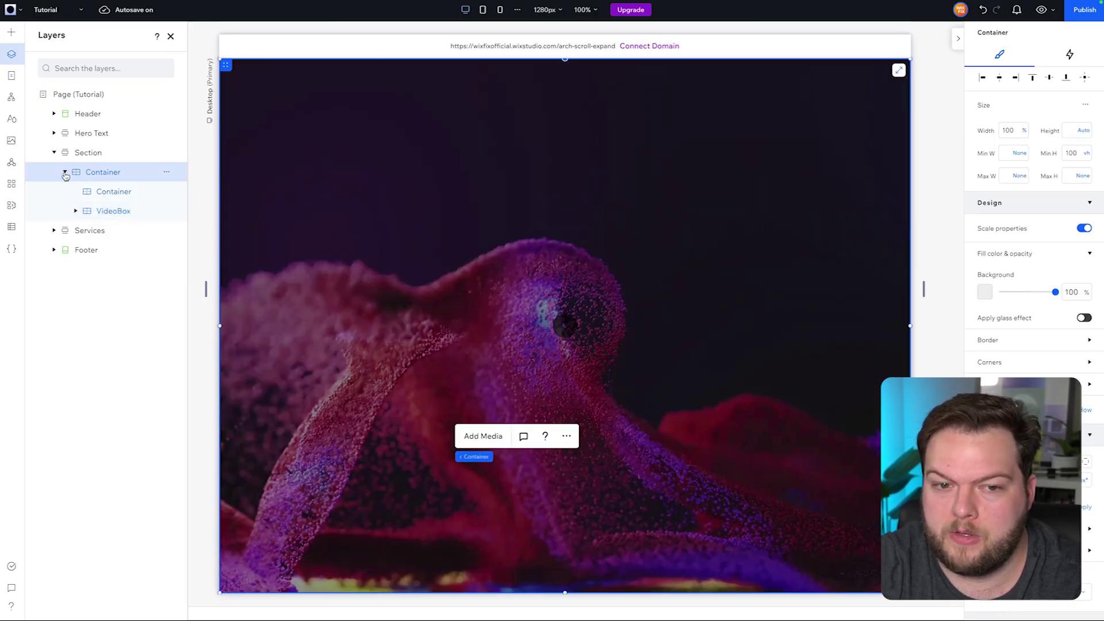
click(65, 173)
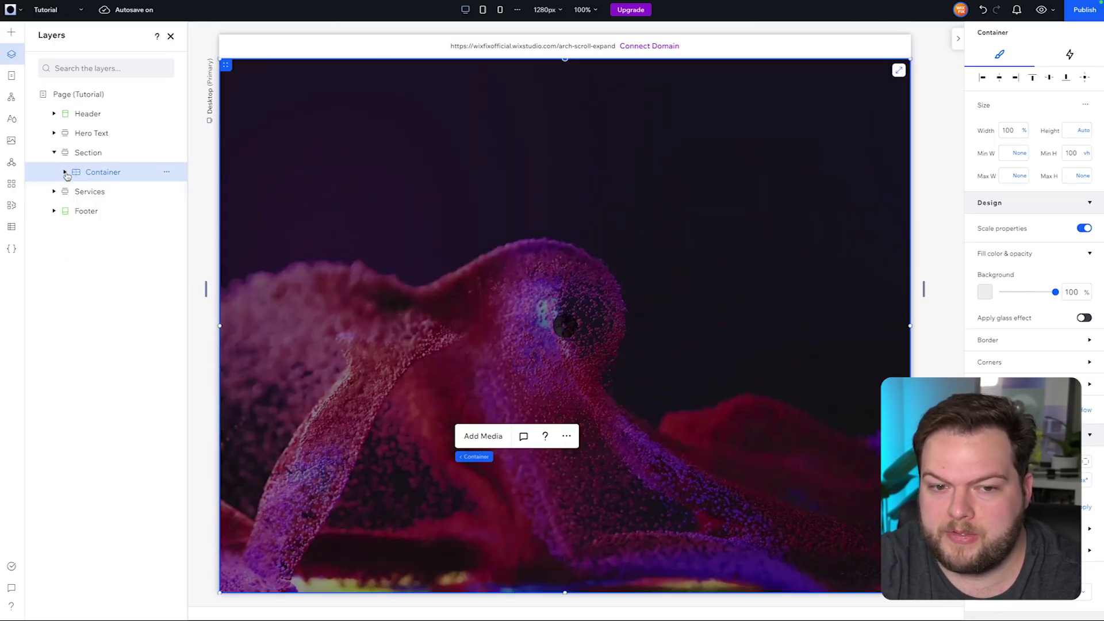
double_click(101, 173)
text(Video)
key(Return)
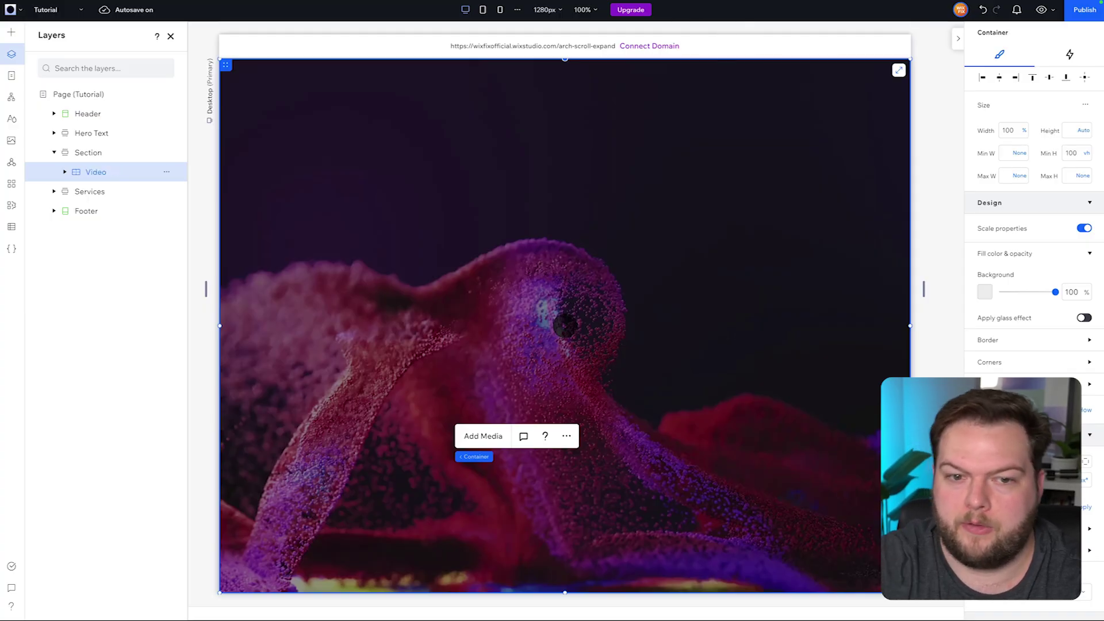
click(88, 154)
scroll(659, 283, down, 8)
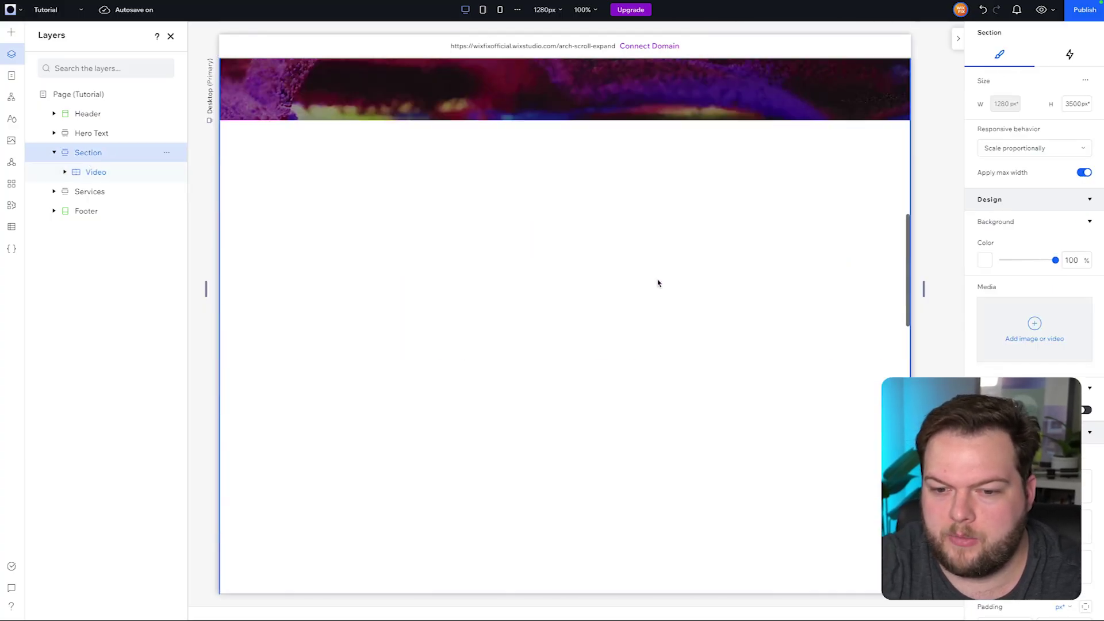
Drag a new Container from Add Elements into the section below the video
click(10, 31)
drag(189, 153, 488, 212)
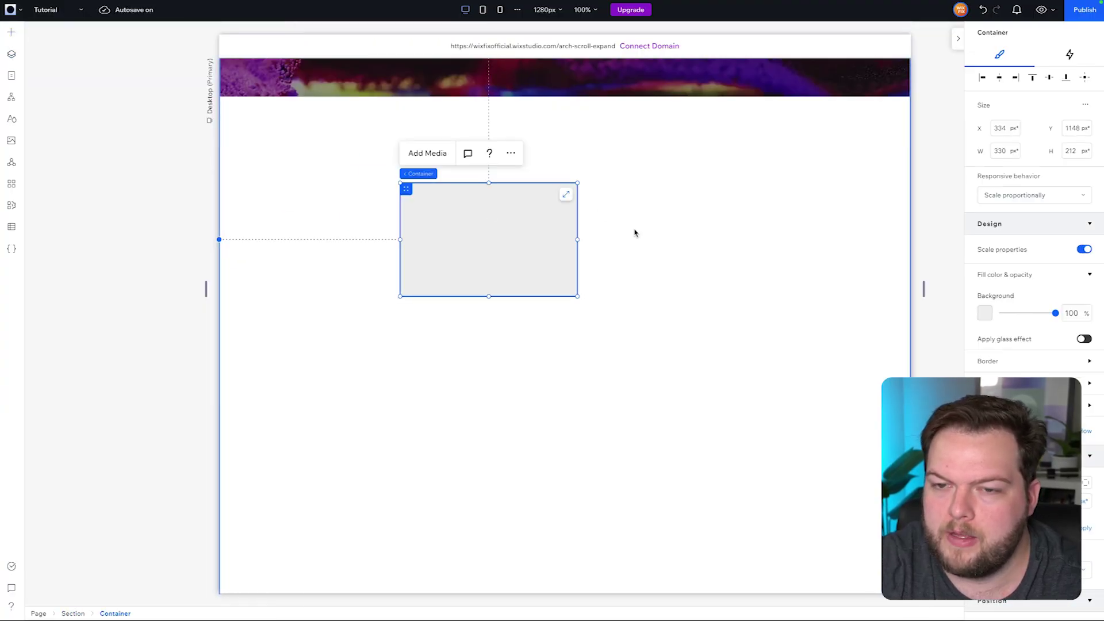
scroll(634, 230, up, 6)
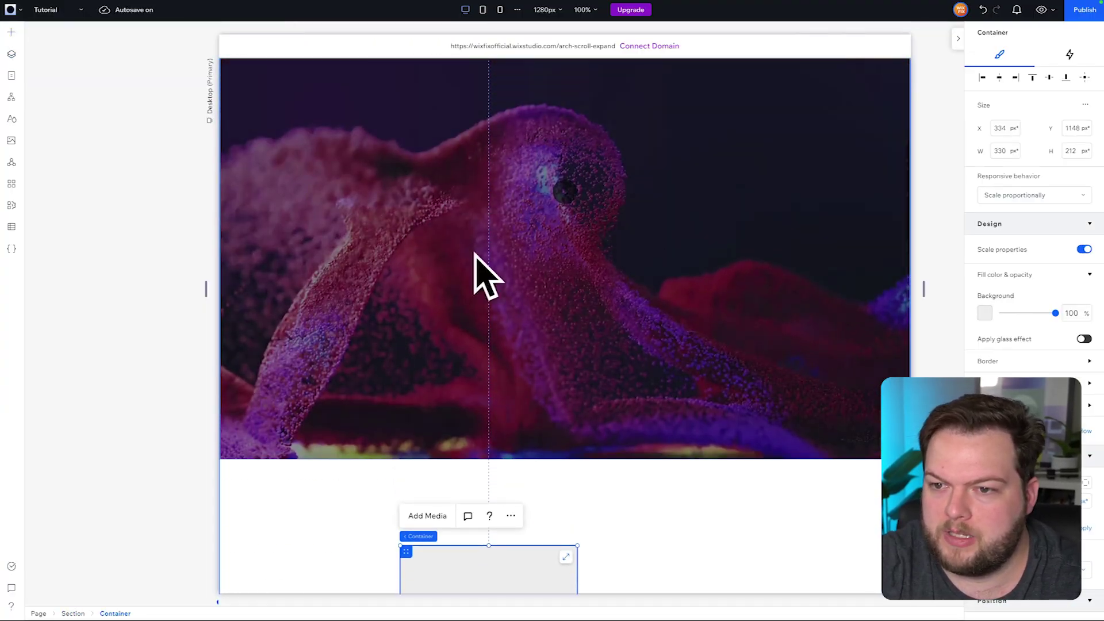
scroll(587, 239, down, 2)
scroll(995, 377, down, 1)
scroll(1001, 345, down, 3)
scroll(1015, 256, up, 4)
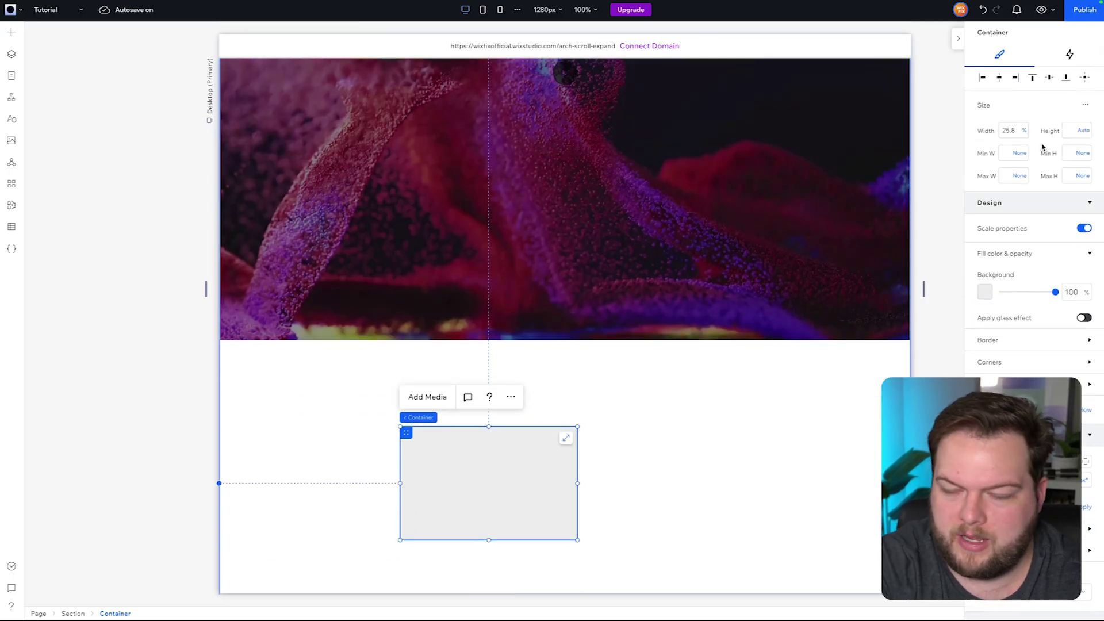
Set the new container's width to 100% and minimum height to 100vh
click(1088, 108)
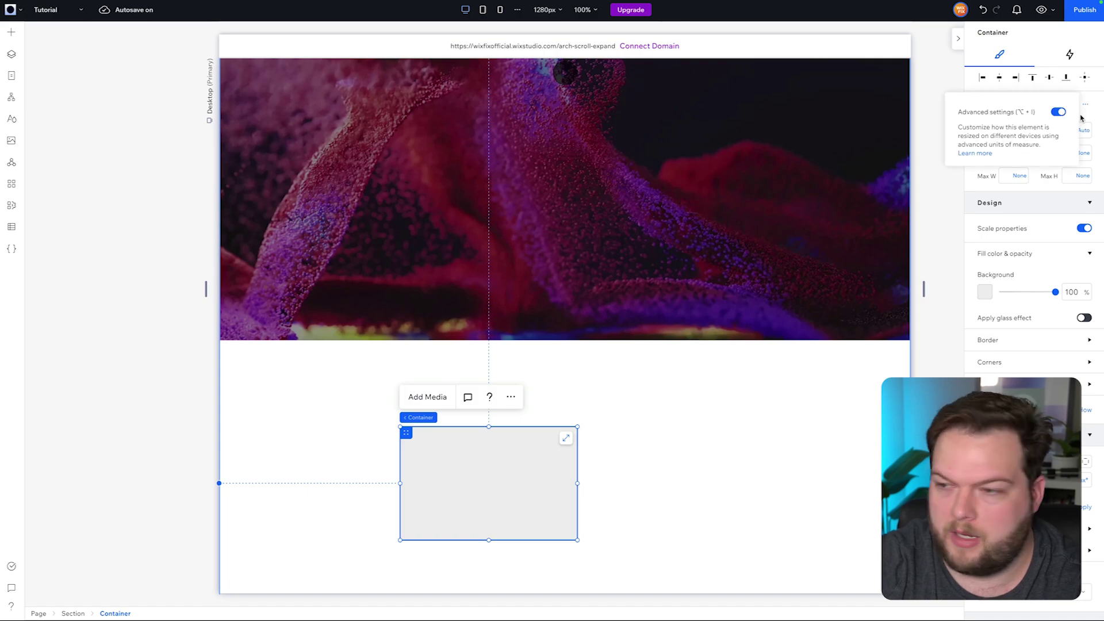
text(100)
key(Return)
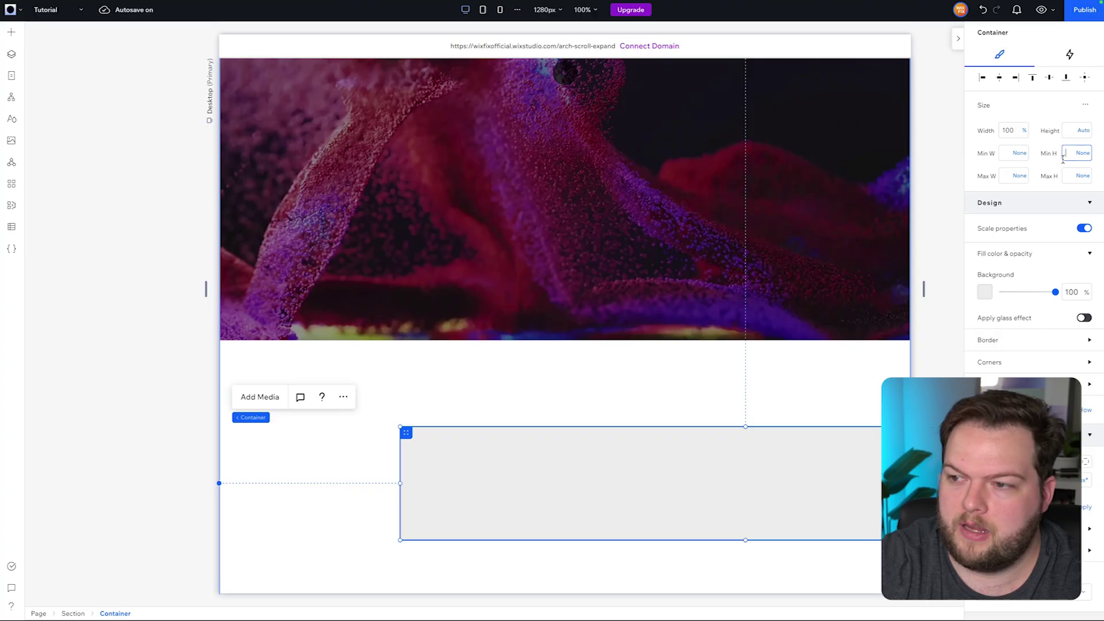
text(100vh)
key(Return)
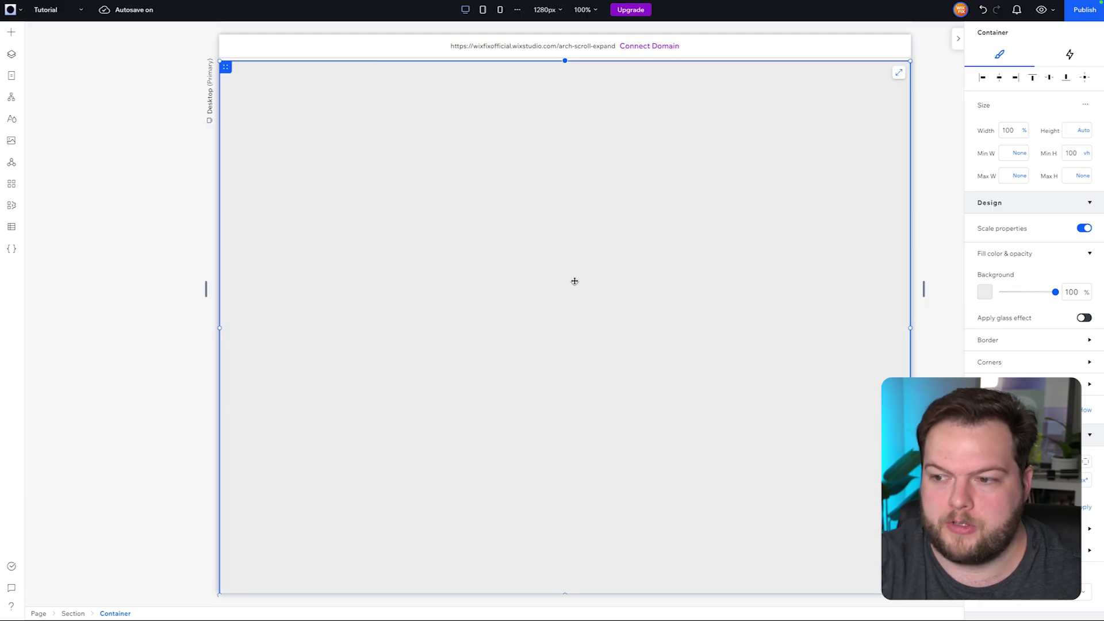
Apply an advanced CSS grid with a 2x1 layout and set background opacity to 0
scroll(1013, 312, down, 2)
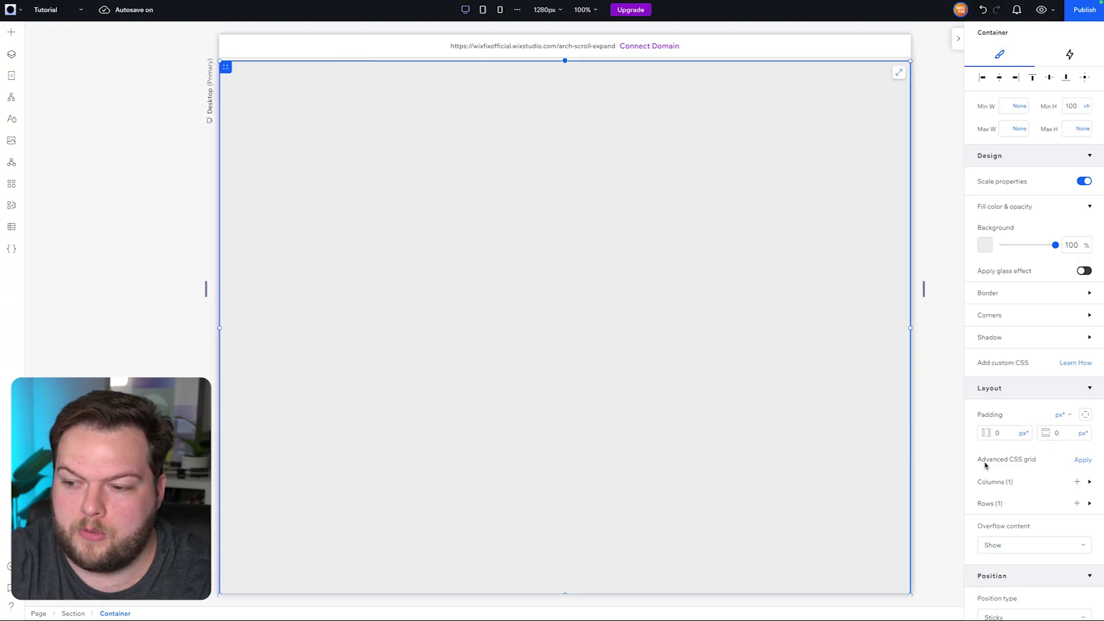
click(1084, 461)
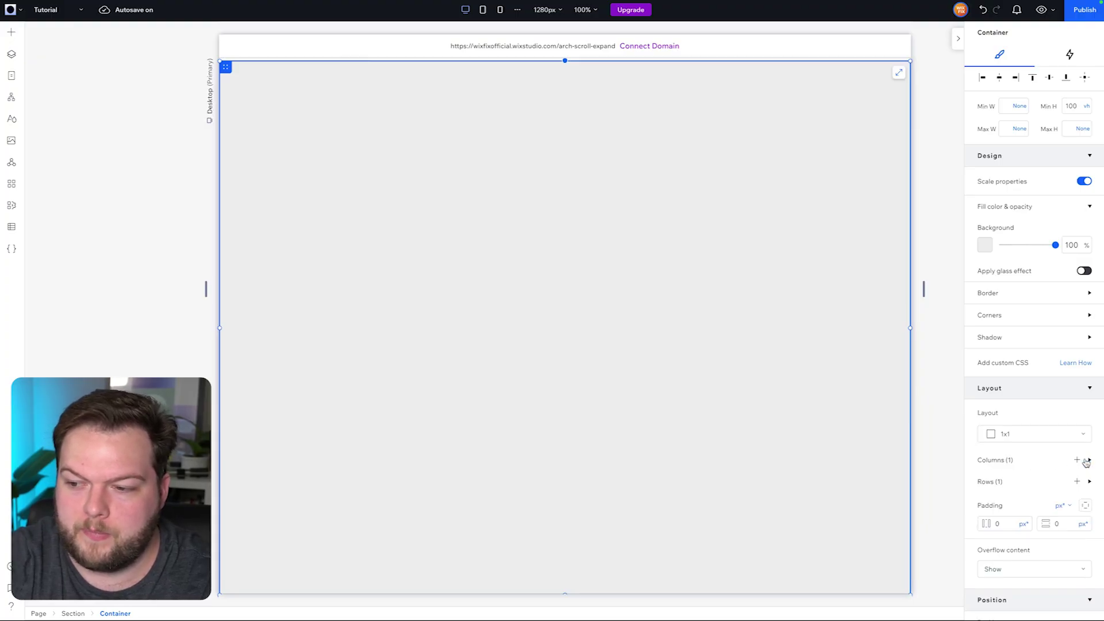
click(1004, 435)
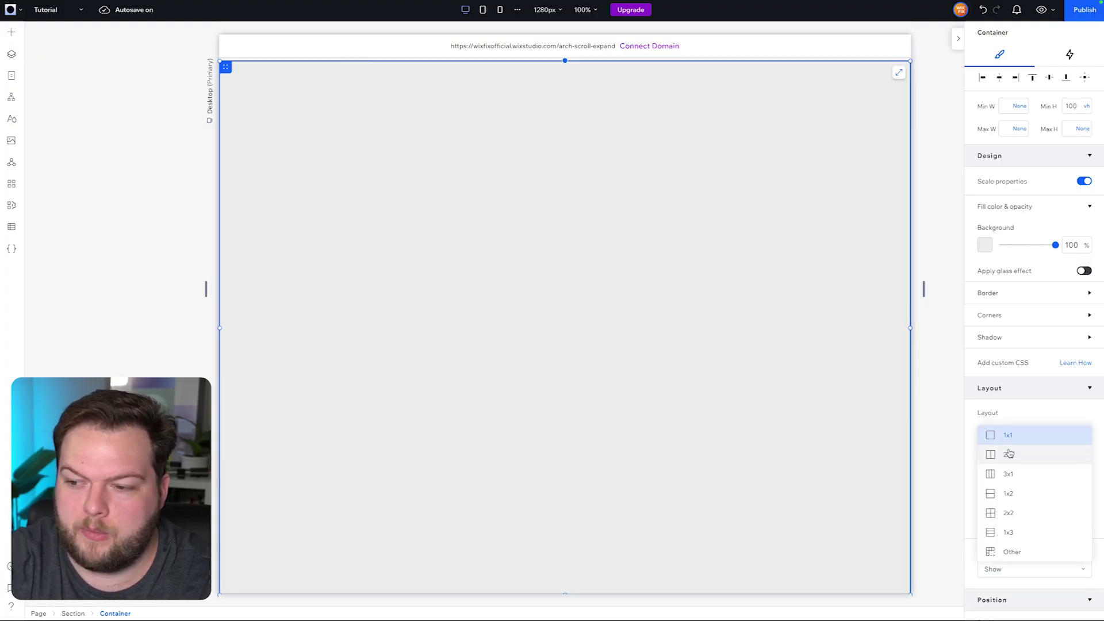
click(1009, 454)
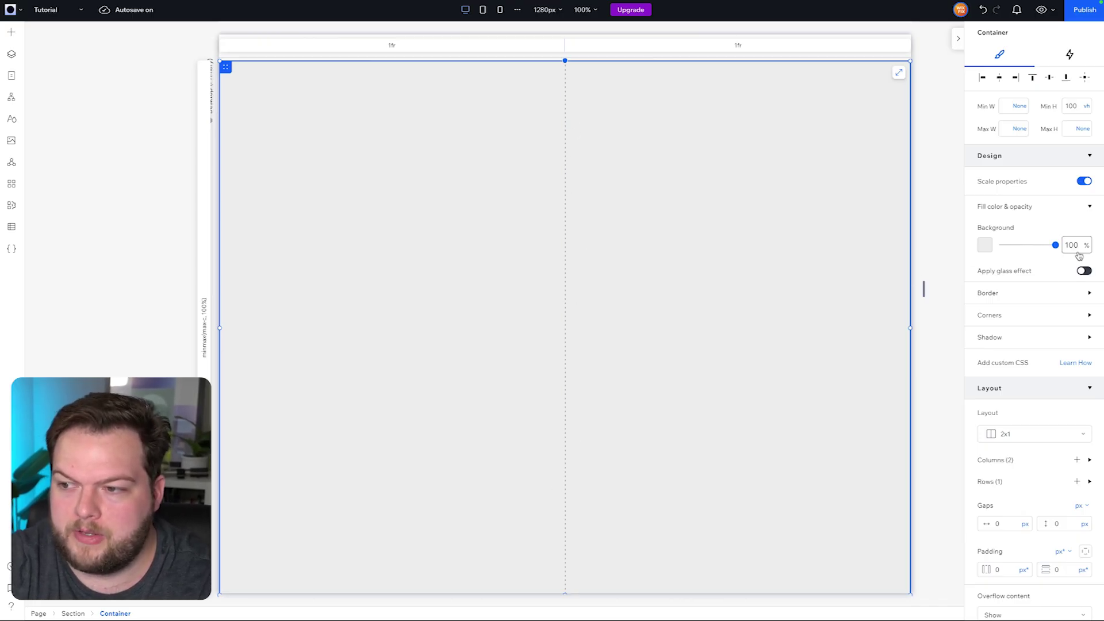
text(0)
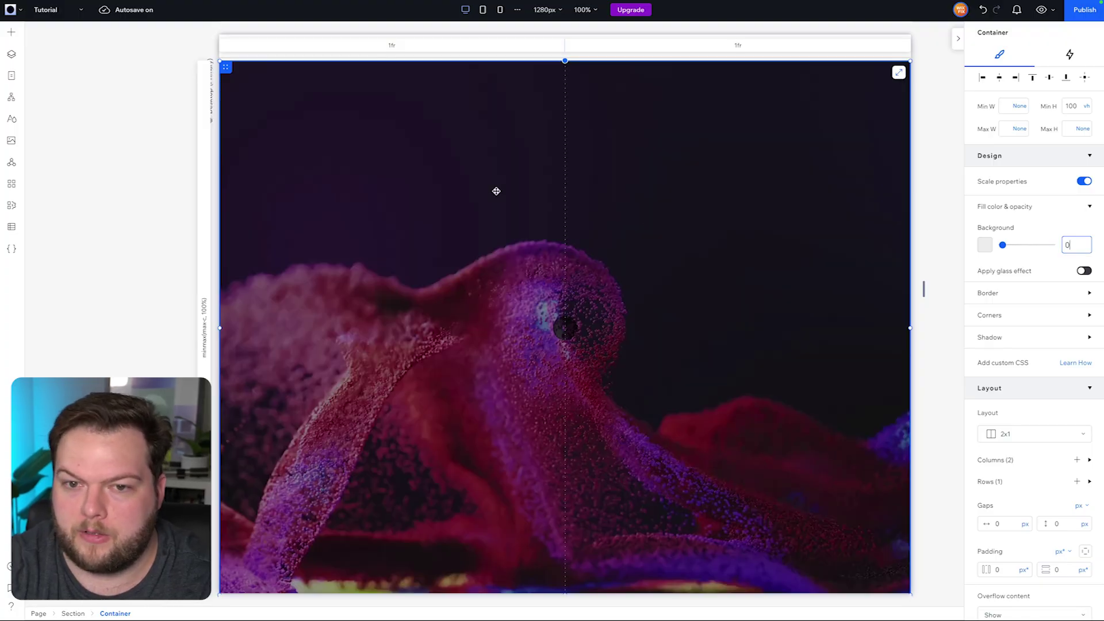
click(11, 31)
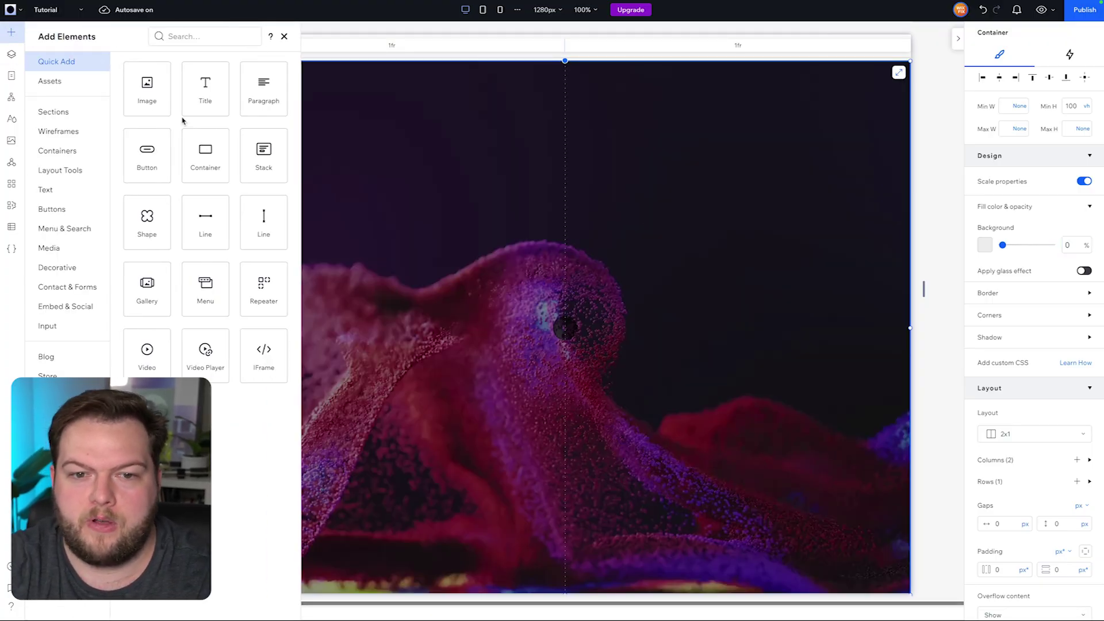
Drop a container in the left half, stretch it, and give it a transparent 2x1 CSS grid
drag(207, 164, 370, 273)
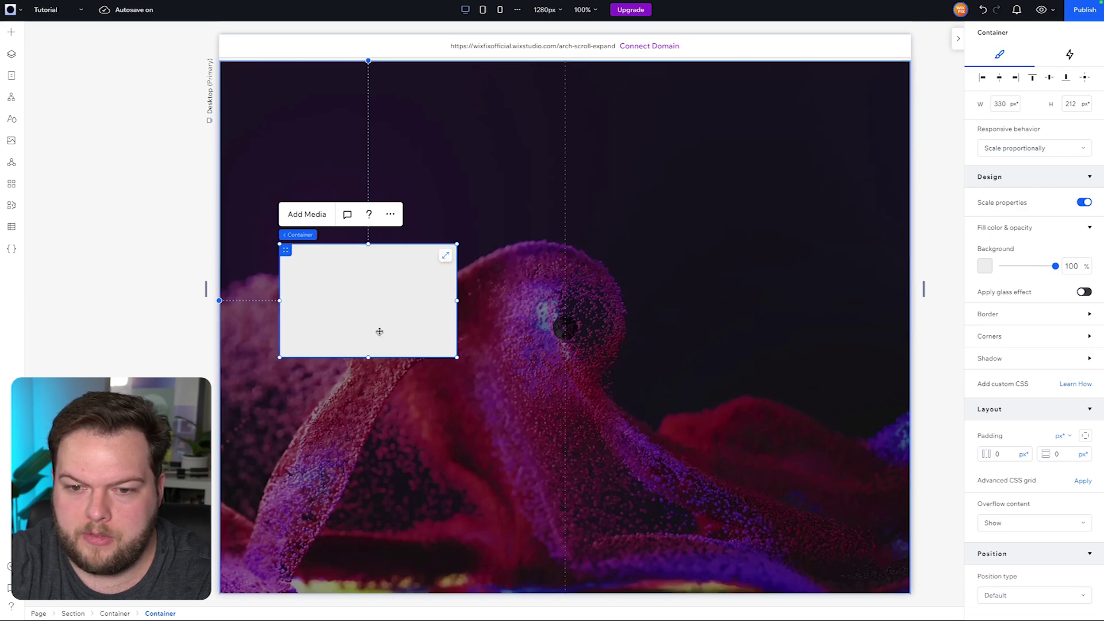
click(443, 254)
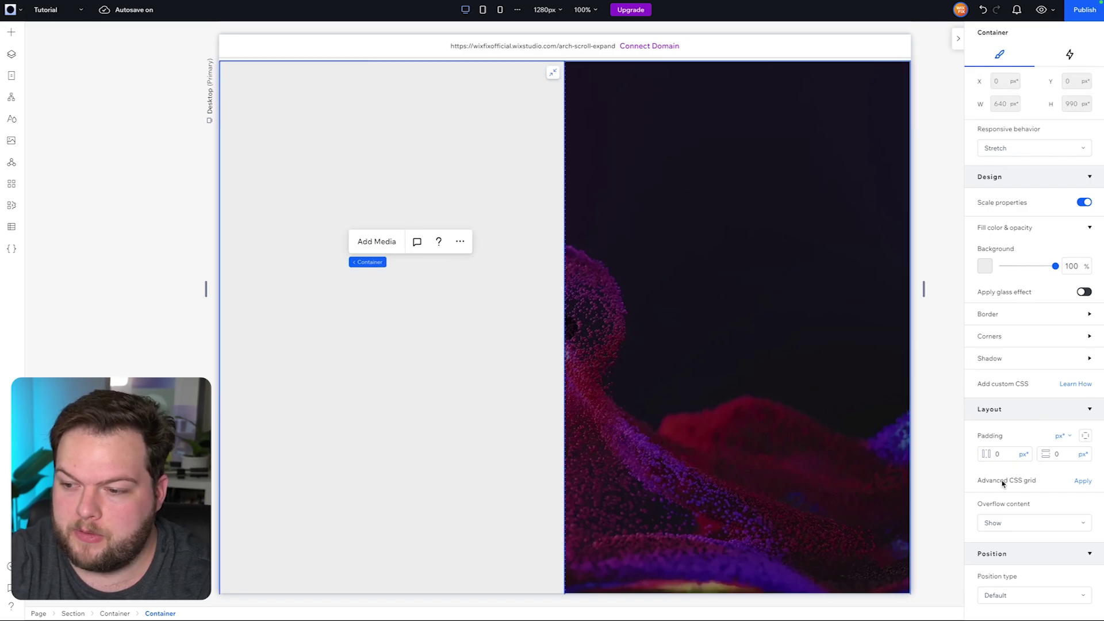
click(1083, 481)
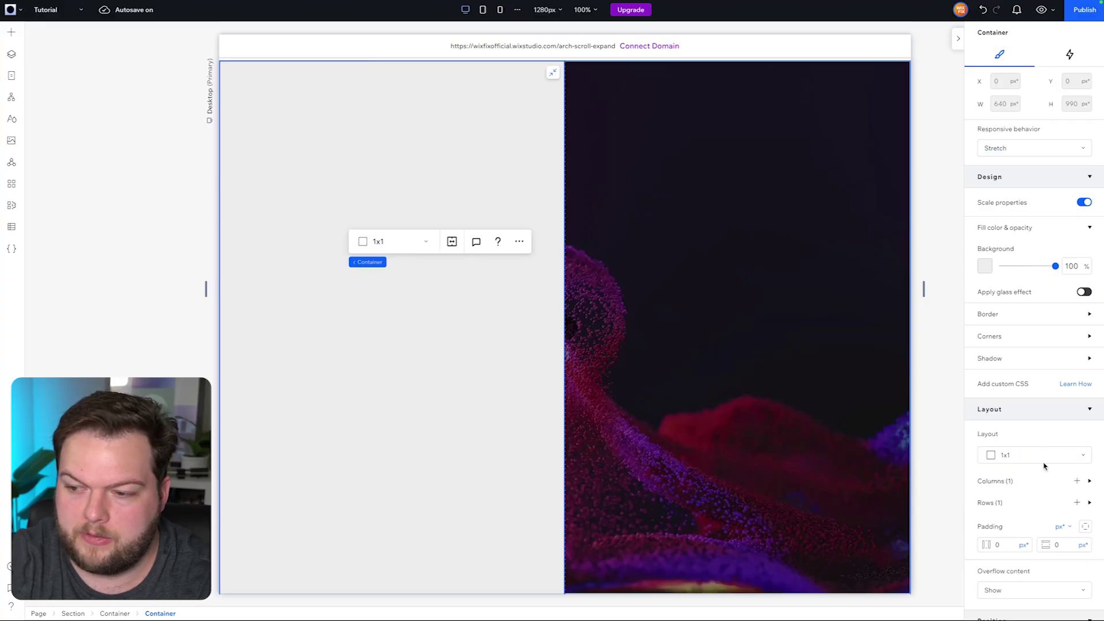
click(1017, 456)
click(1017, 474)
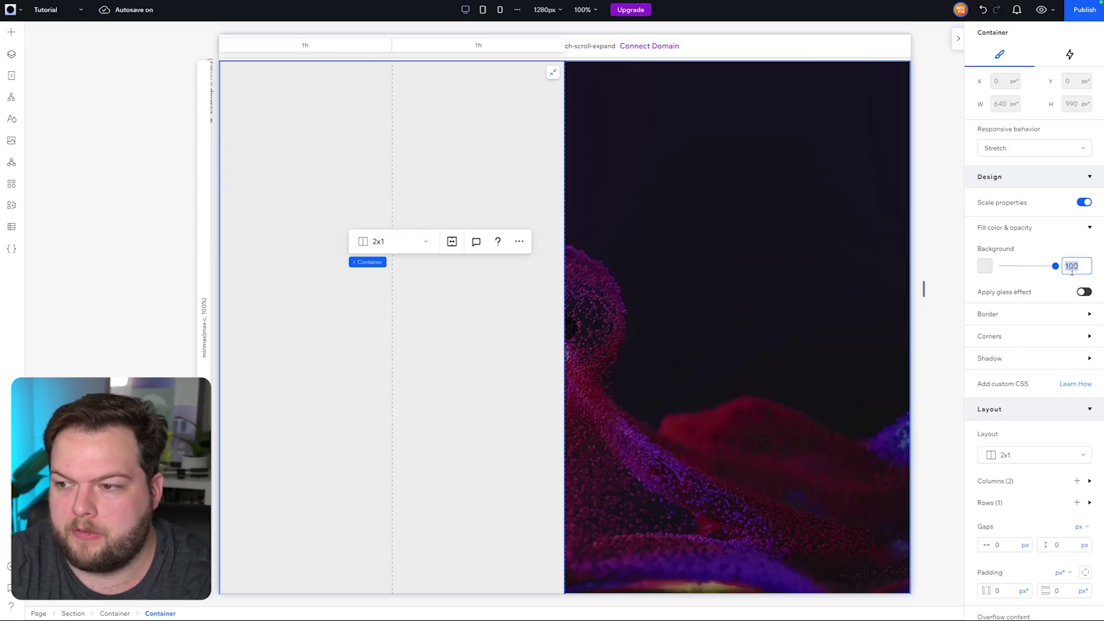
text(0)
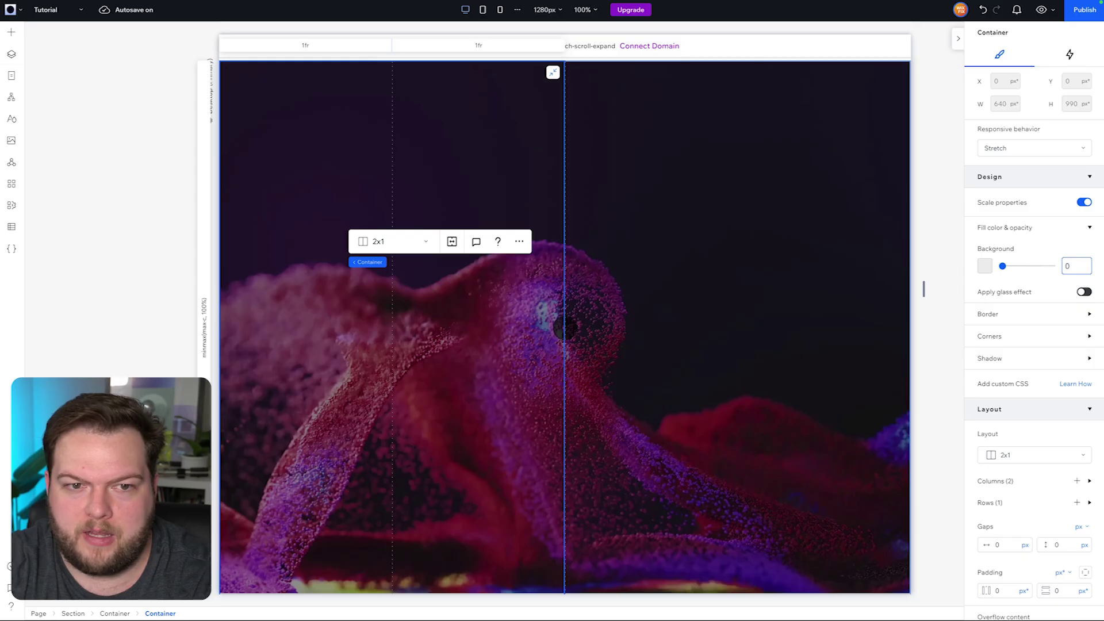
Add another container and stretch it across the nested grid's first column
click(11, 31)
drag(208, 162, 294, 297)
click(385, 285)
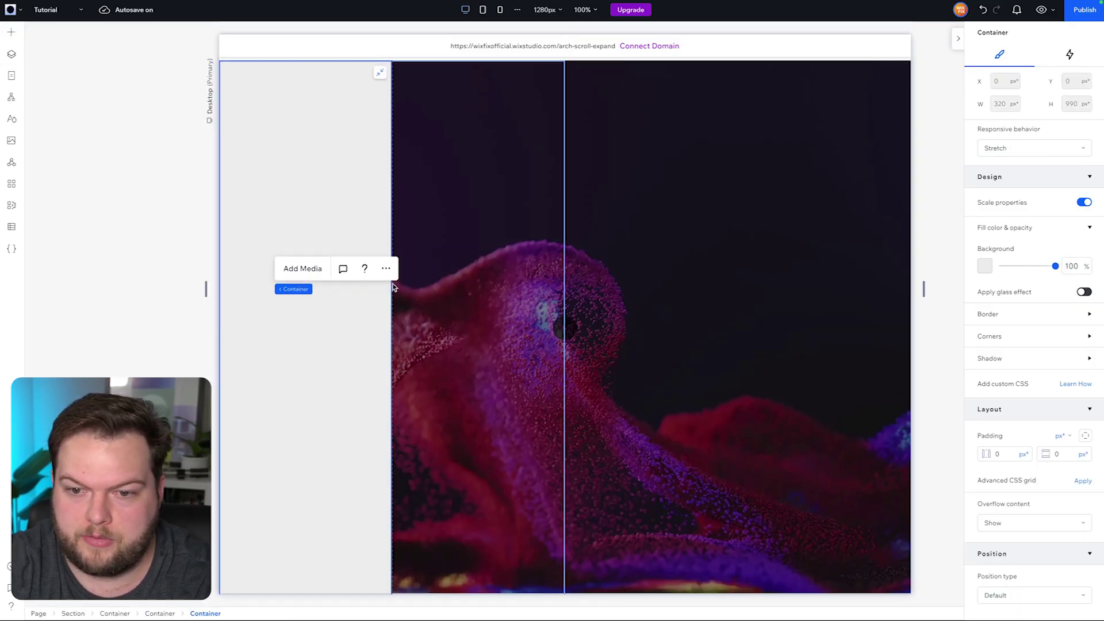
click(985, 268)
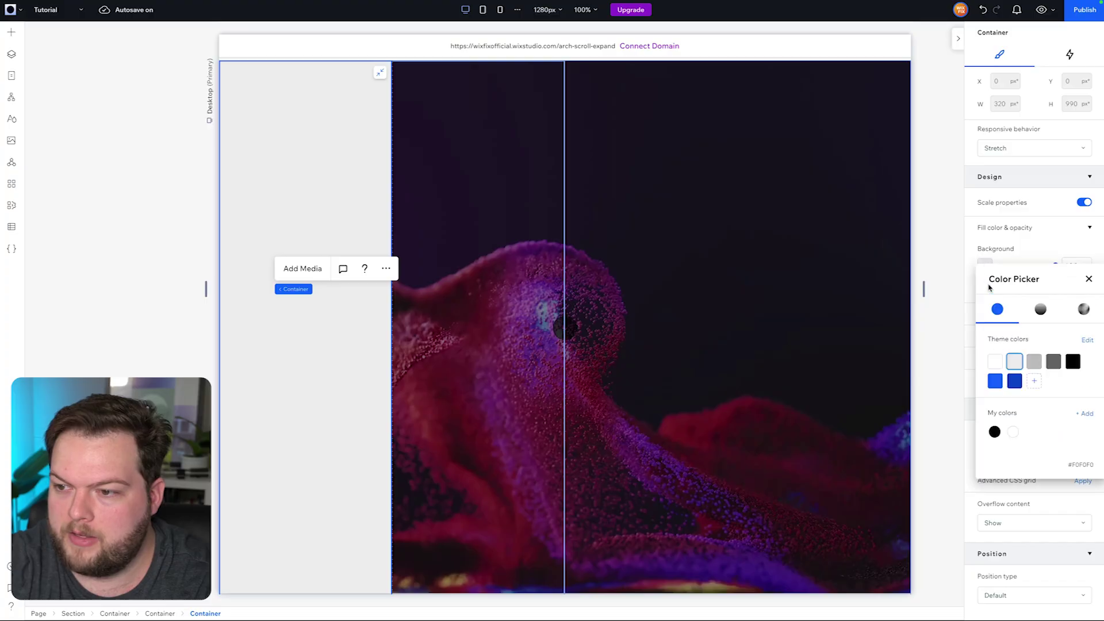
click(996, 361)
click(939, 232)
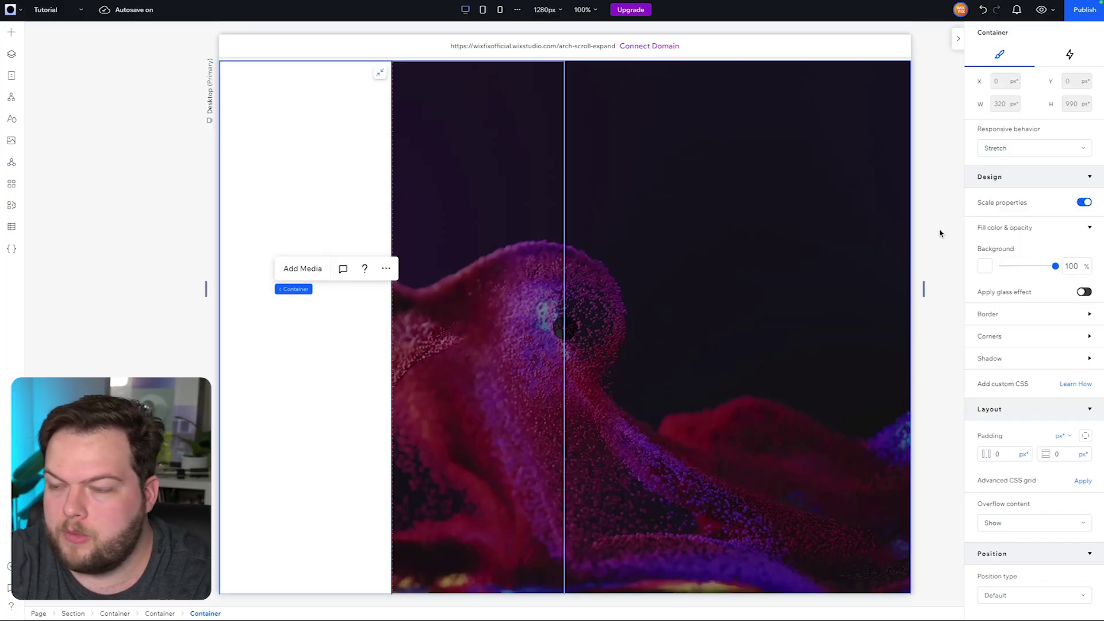
scroll(939, 232, up, 5)
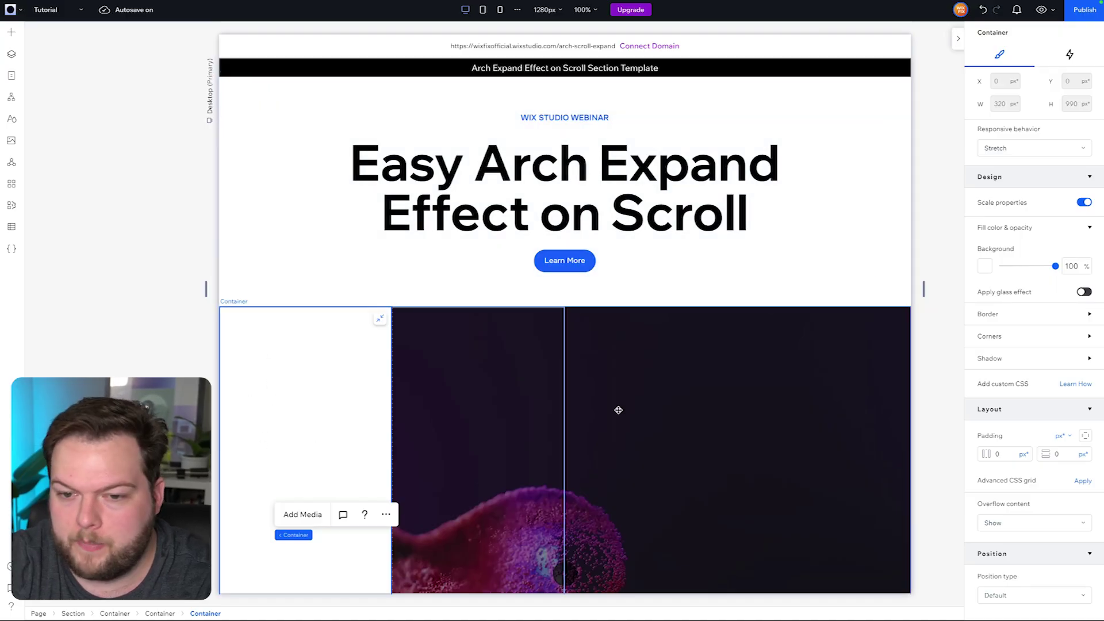
scroll(616, 409, down, 4)
scroll(303, 208, up, 2)
scroll(303, 208, up, 2)
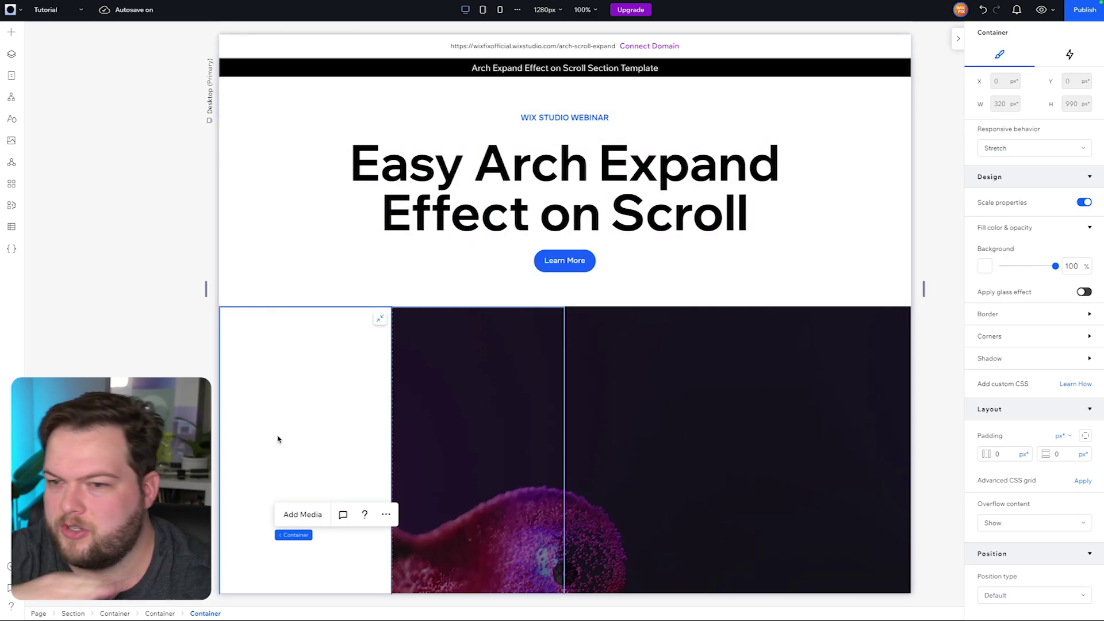
scroll(477, 338, down, 4)
click(479, 221)
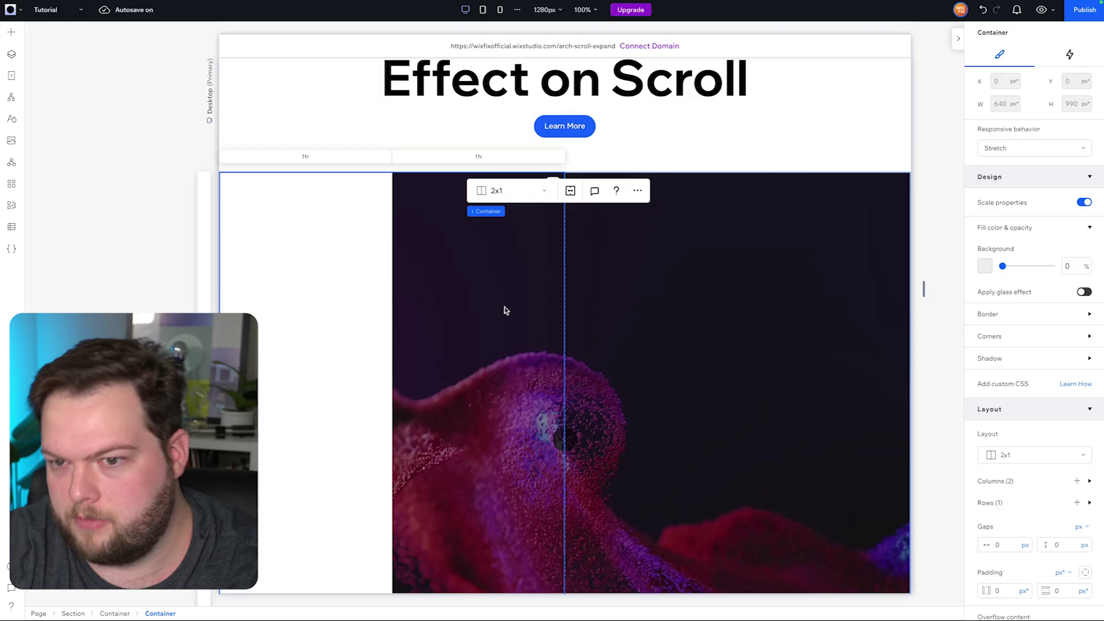
Search More Basic Shapes for 'corner', add the first Corner shape, and drag it into the video column's cell
click(10, 32)
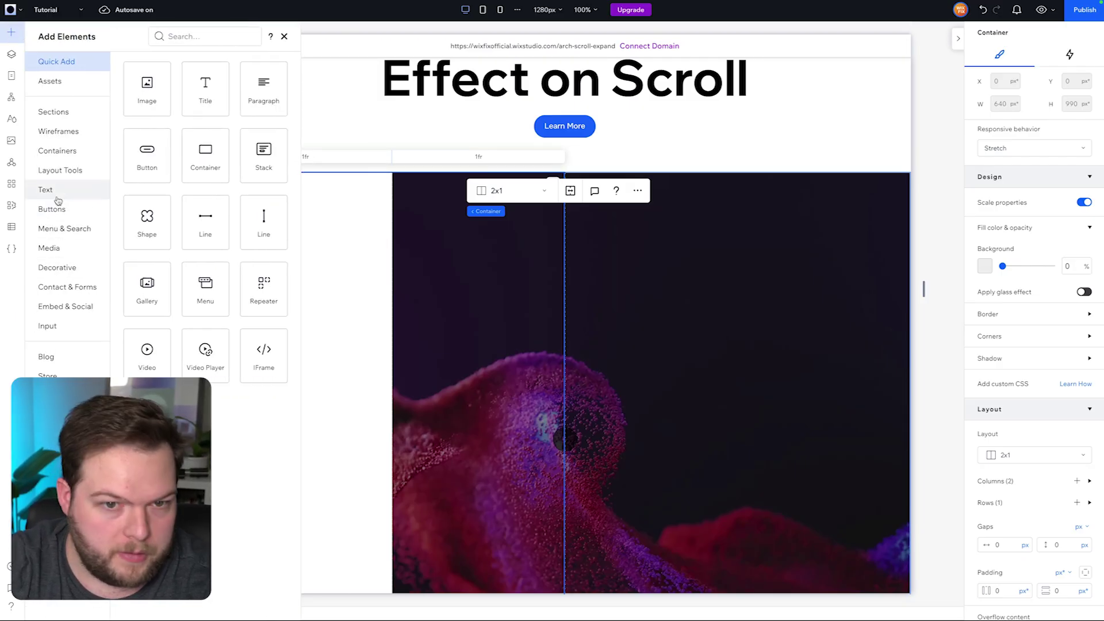
click(63, 270)
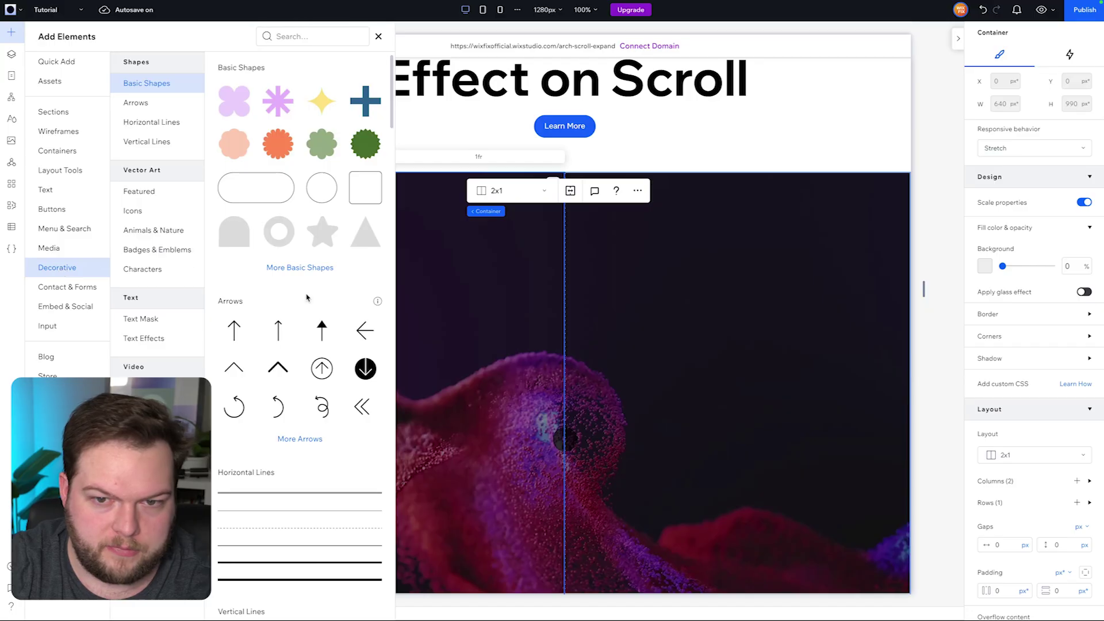
click(291, 270)
click(270, 123)
text(cr)
key(BackSpace)
text(o)
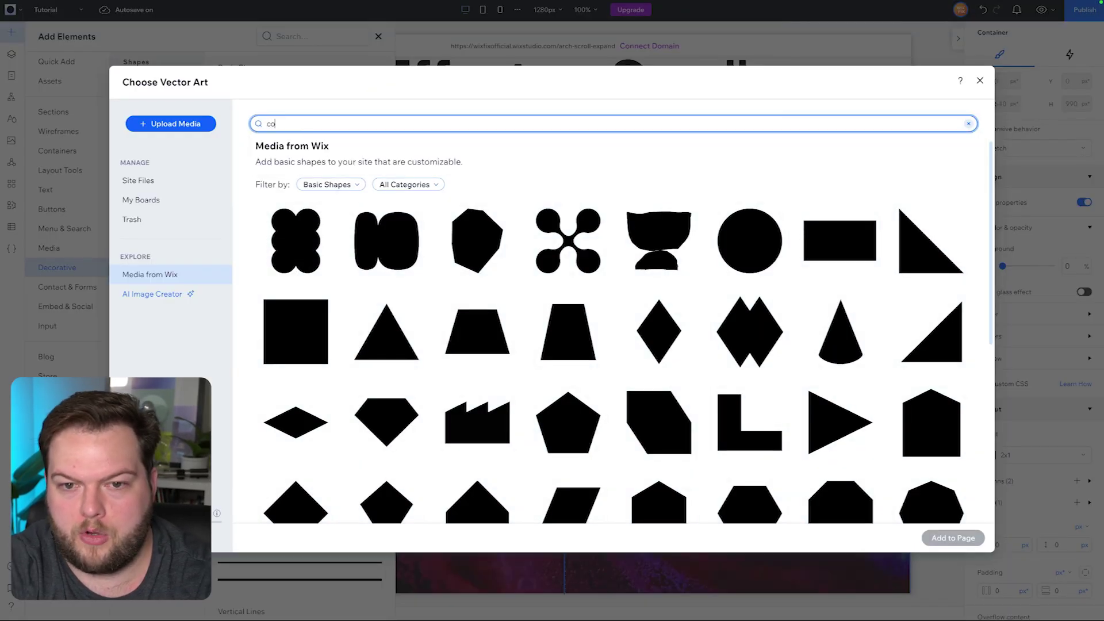
text(rner)
key(Return)
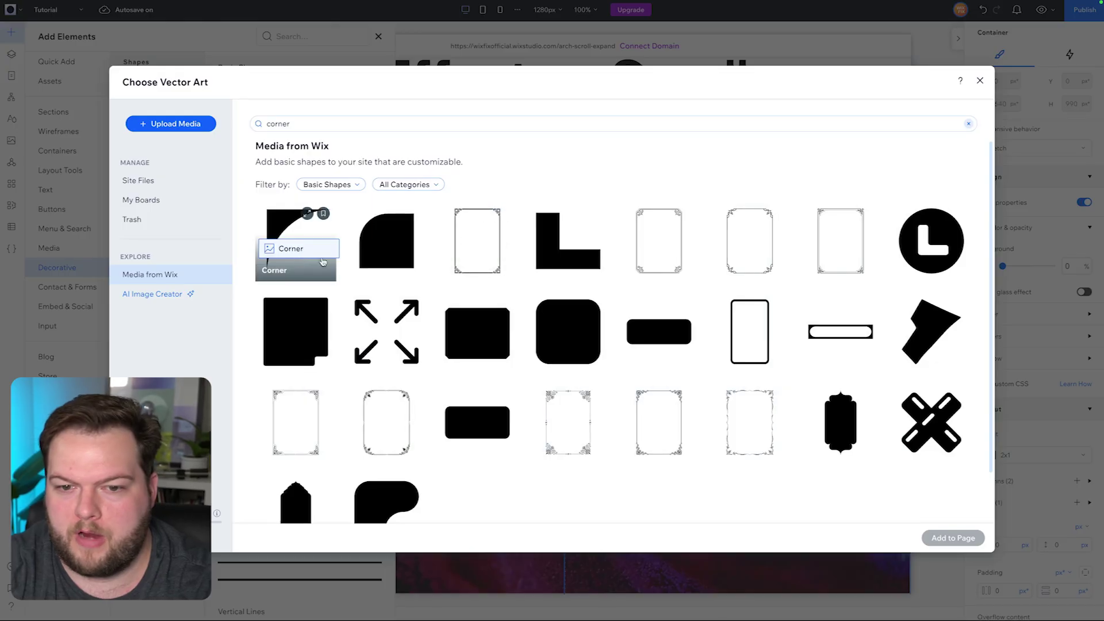
click(296, 241)
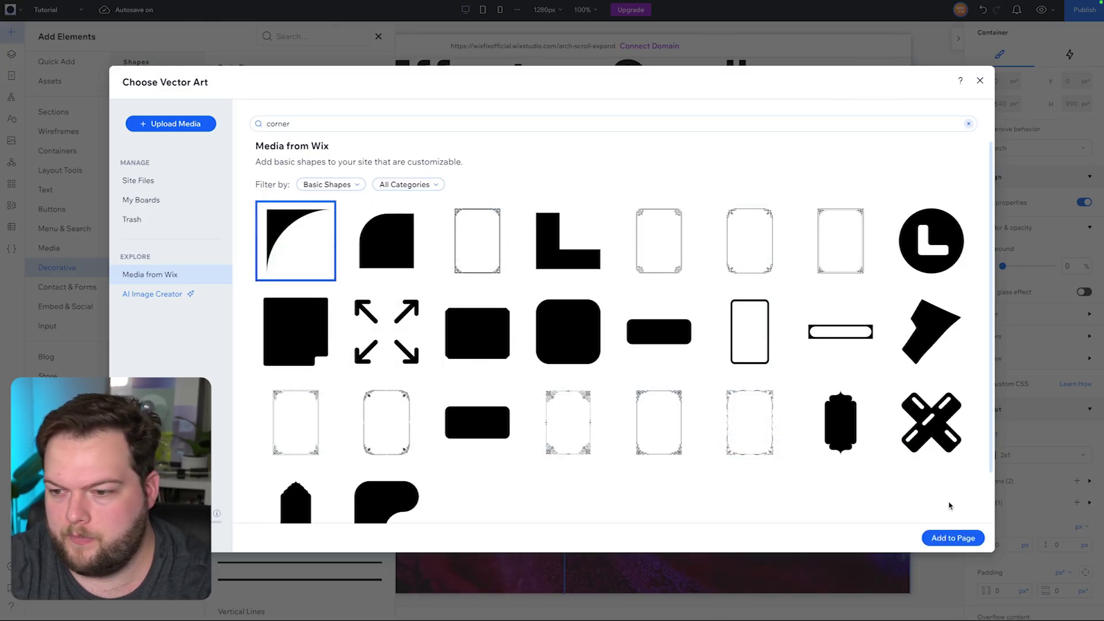
click(964, 536)
drag(535, 202, 446, 240)
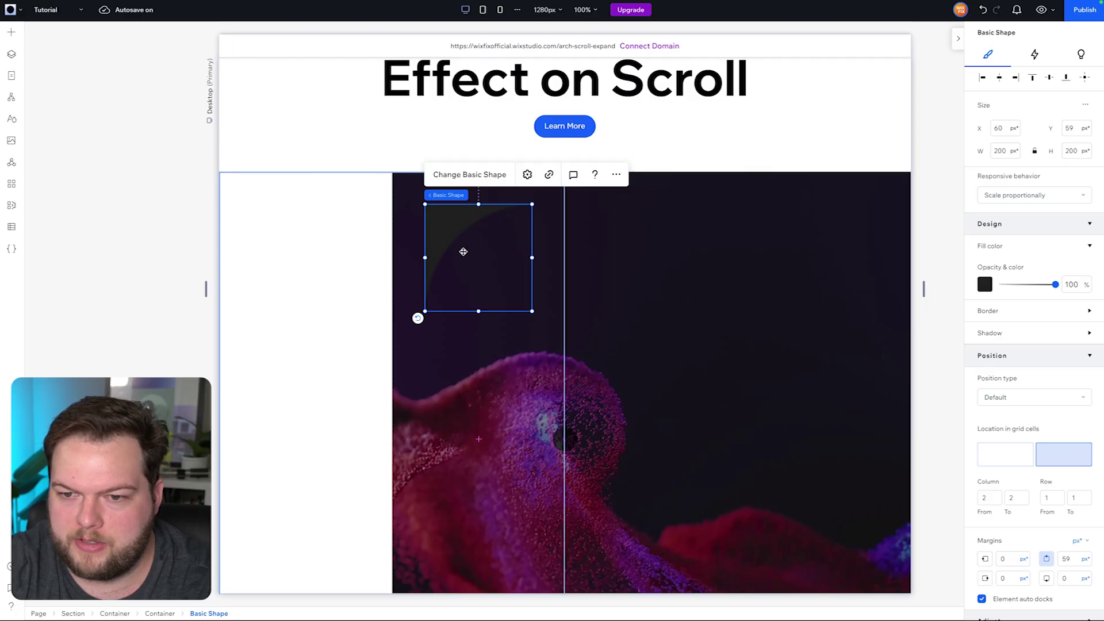
Align the corner shape to the cell's left and top and enlarge it to fill the cell
click(983, 78)
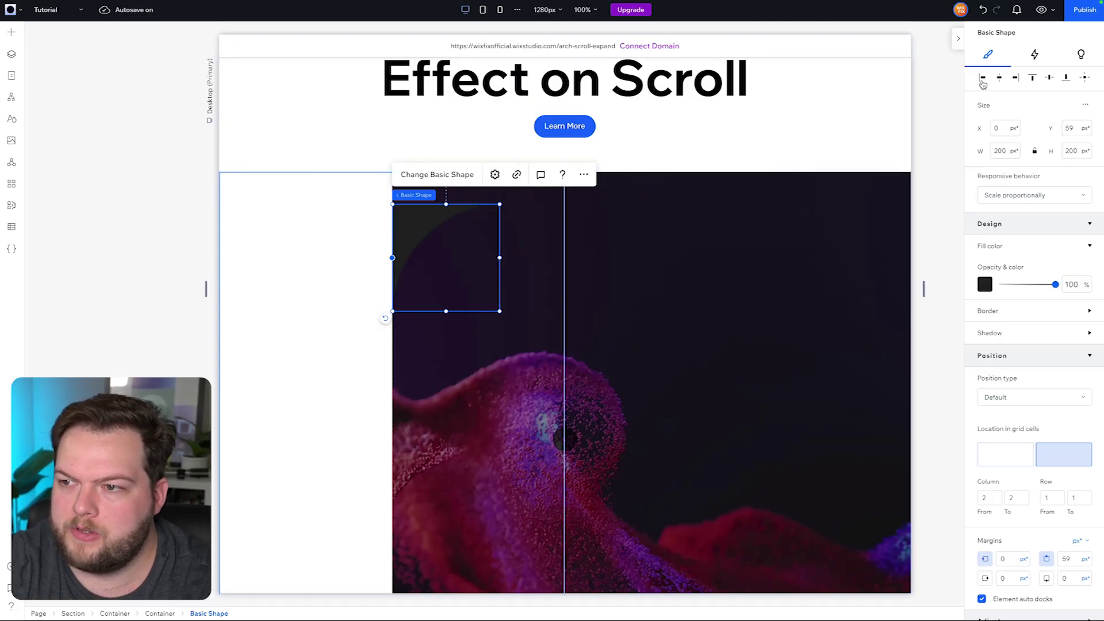
click(1033, 79)
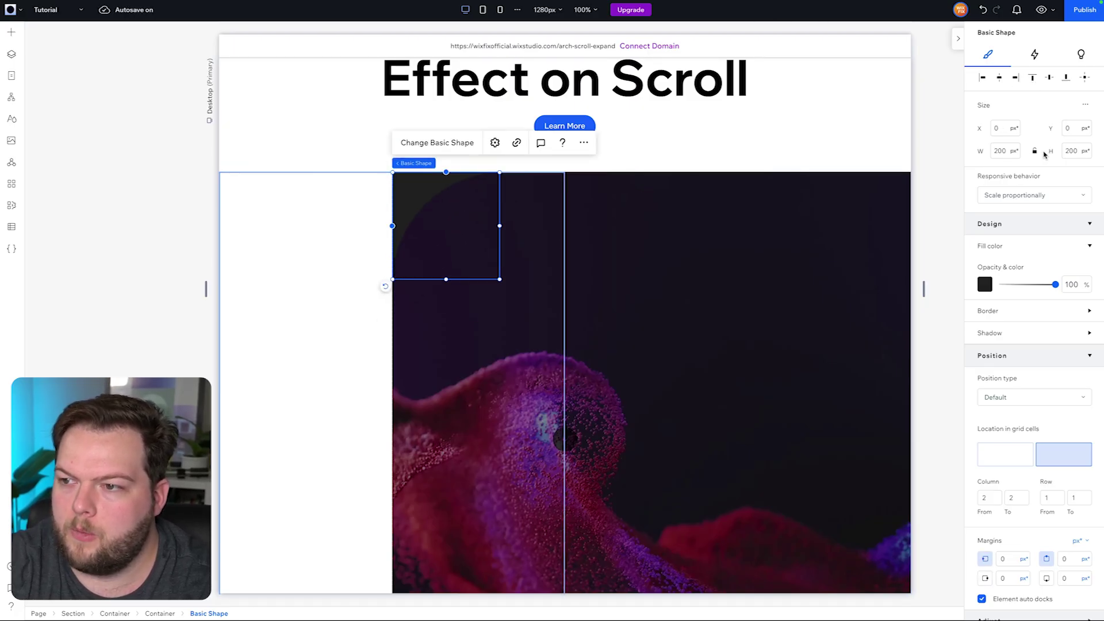
click(1006, 151)
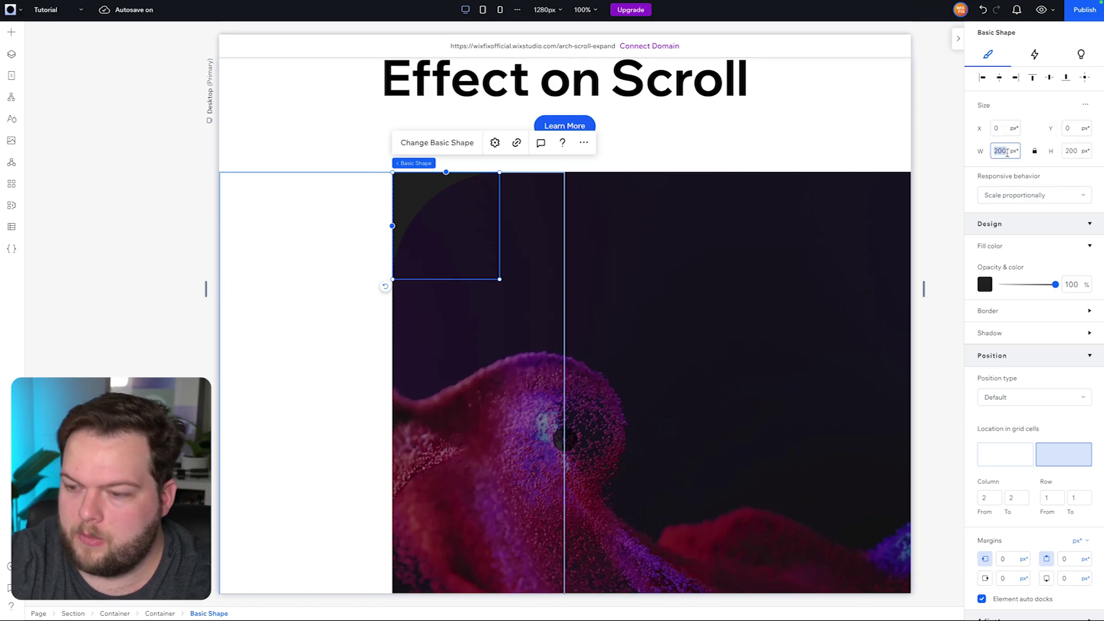
text(1000)
key(Return)
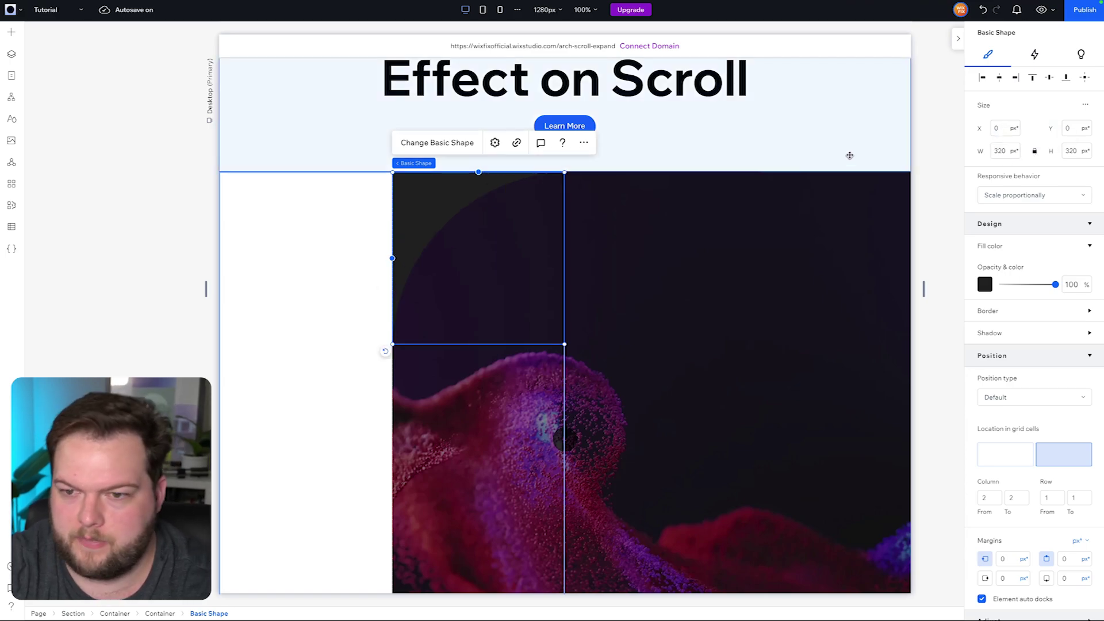
Fill the corner shape white and deselect it to preview the arch
click(985, 285)
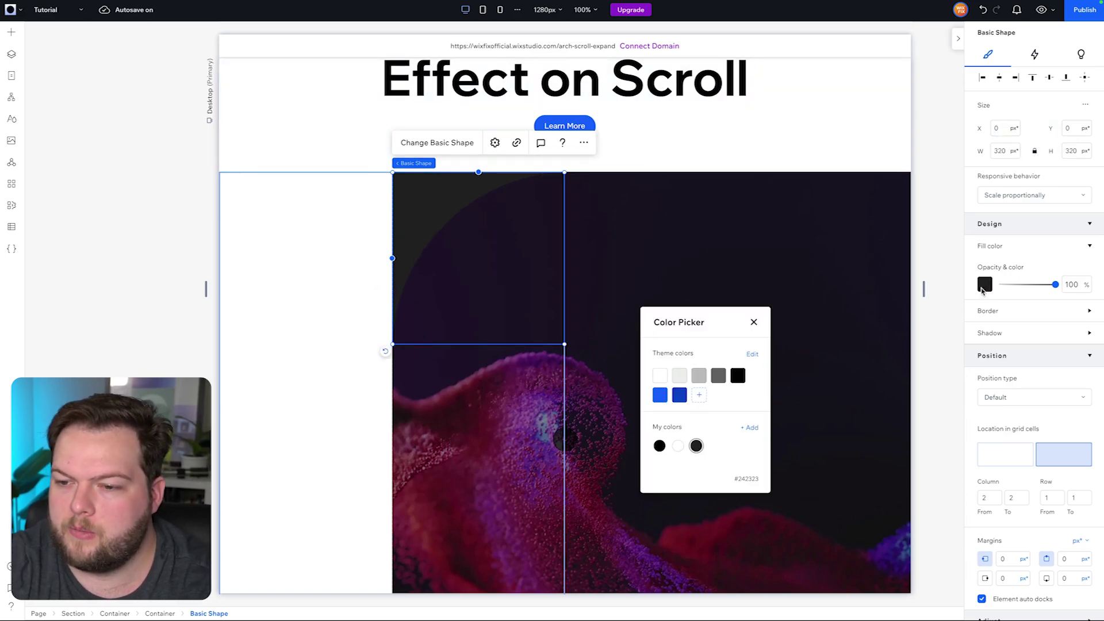
click(660, 375)
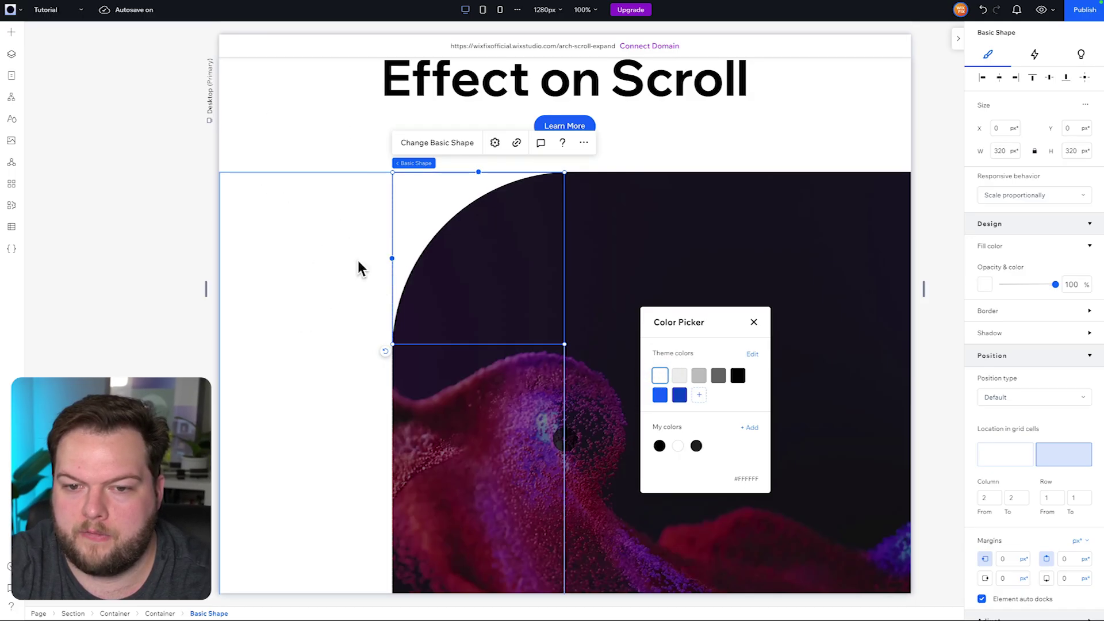
click(319, 247)
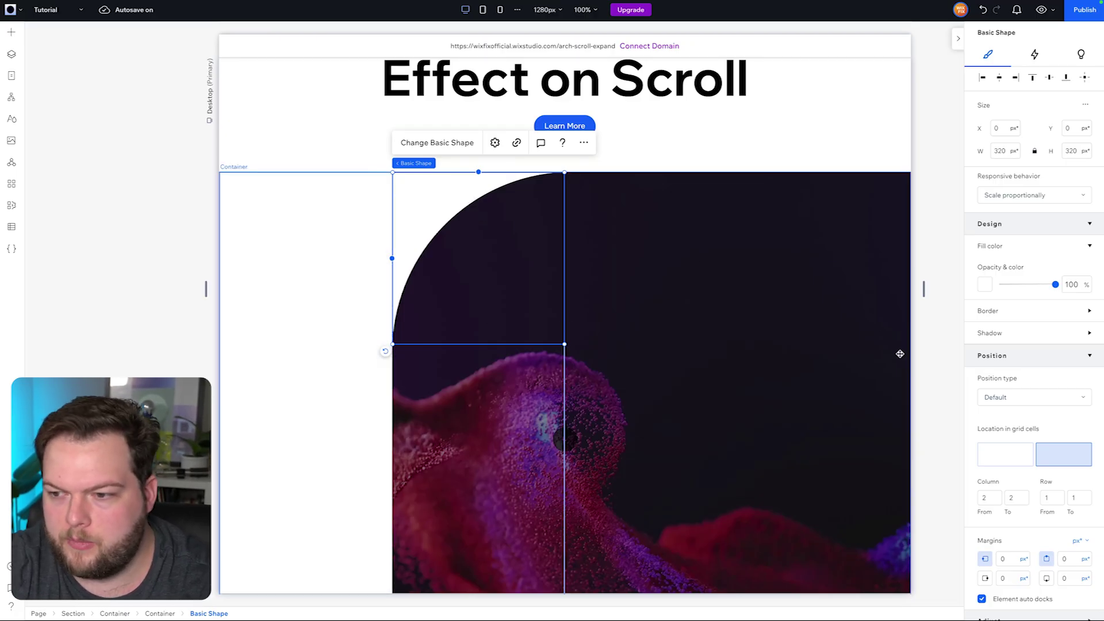
click(934, 242)
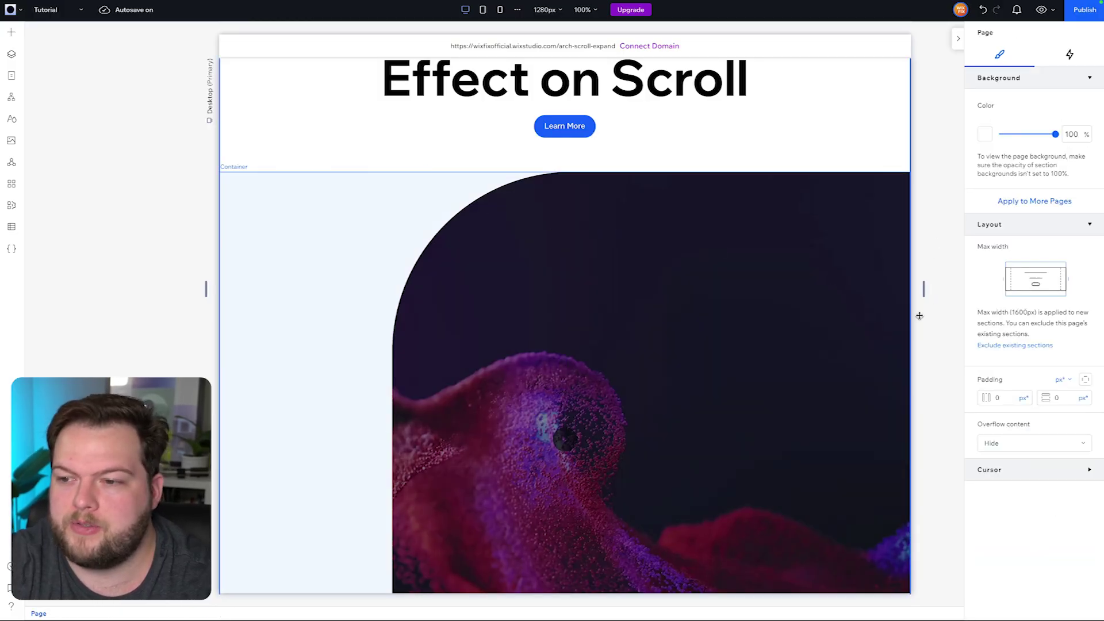
scroll(868, 288, down, 3)
scroll(638, 160, up, 3)
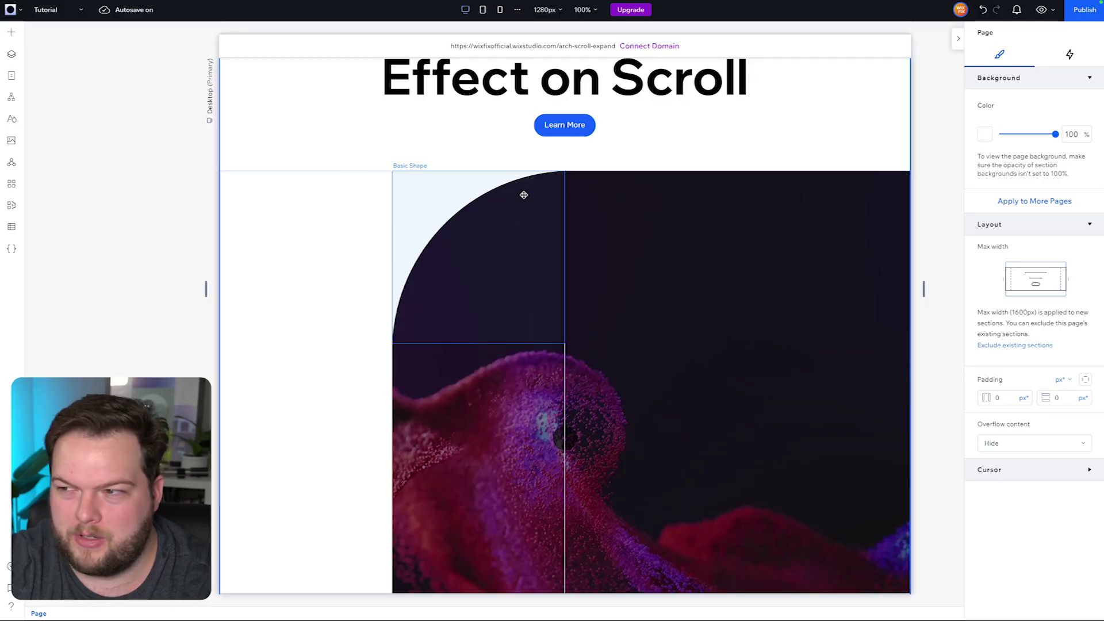
Give the arch shape -1 px left and top margins
click(443, 209)
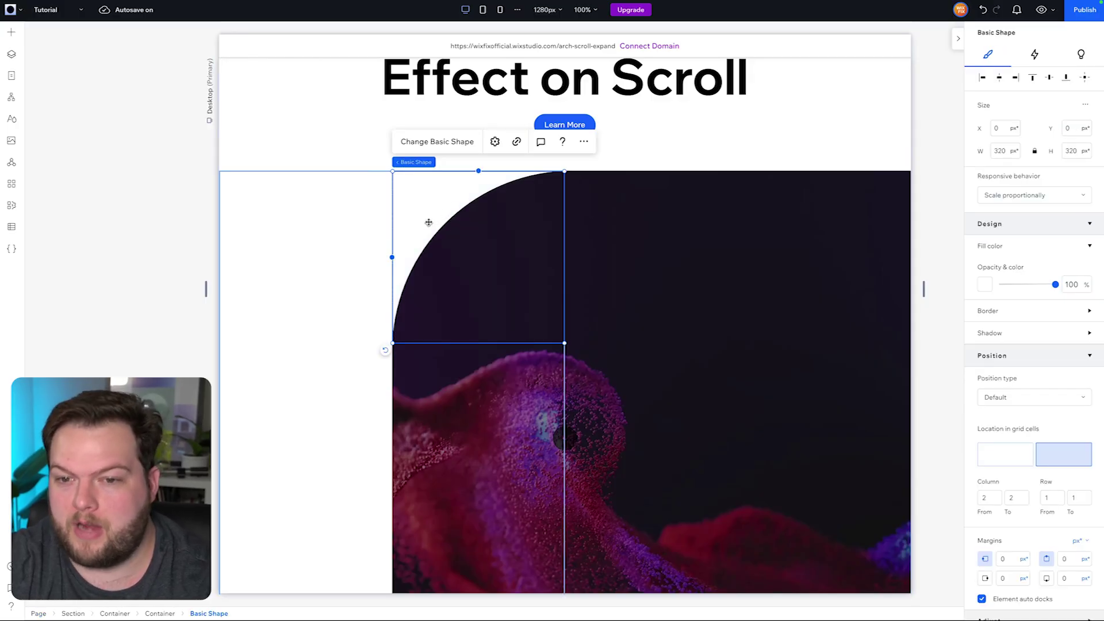
scroll(1037, 388, down, 1)
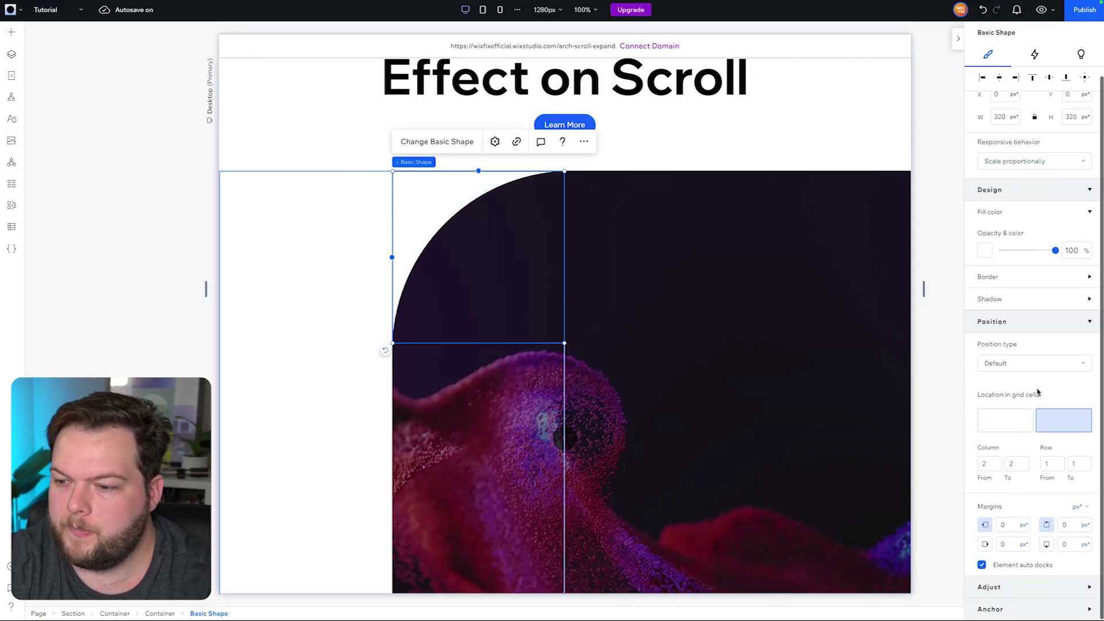
click(1017, 524)
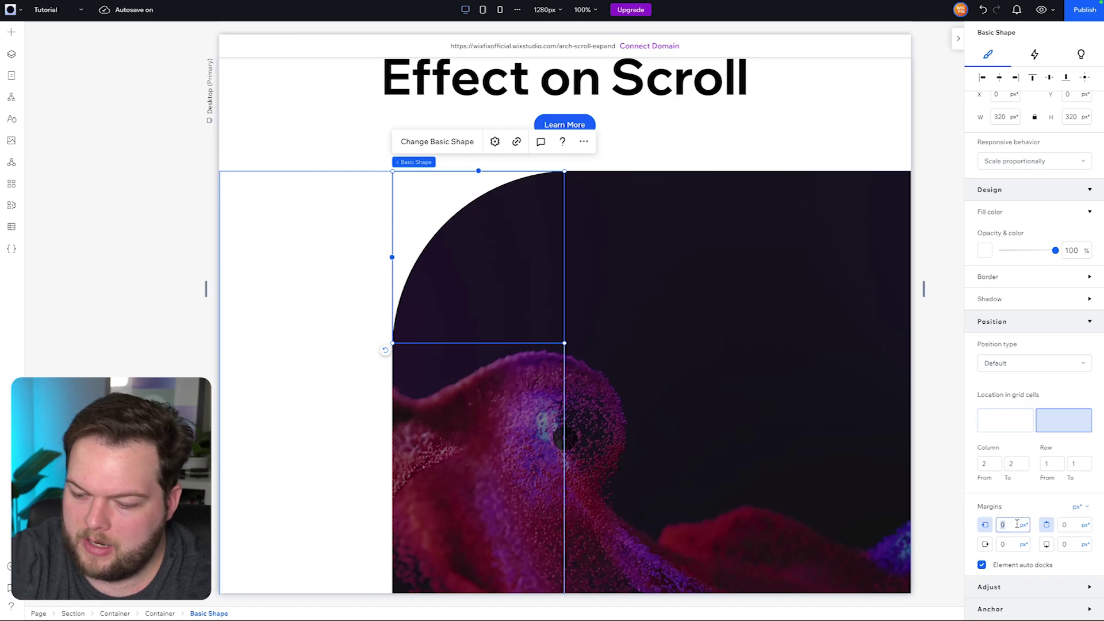
text(-1)
key(Return)
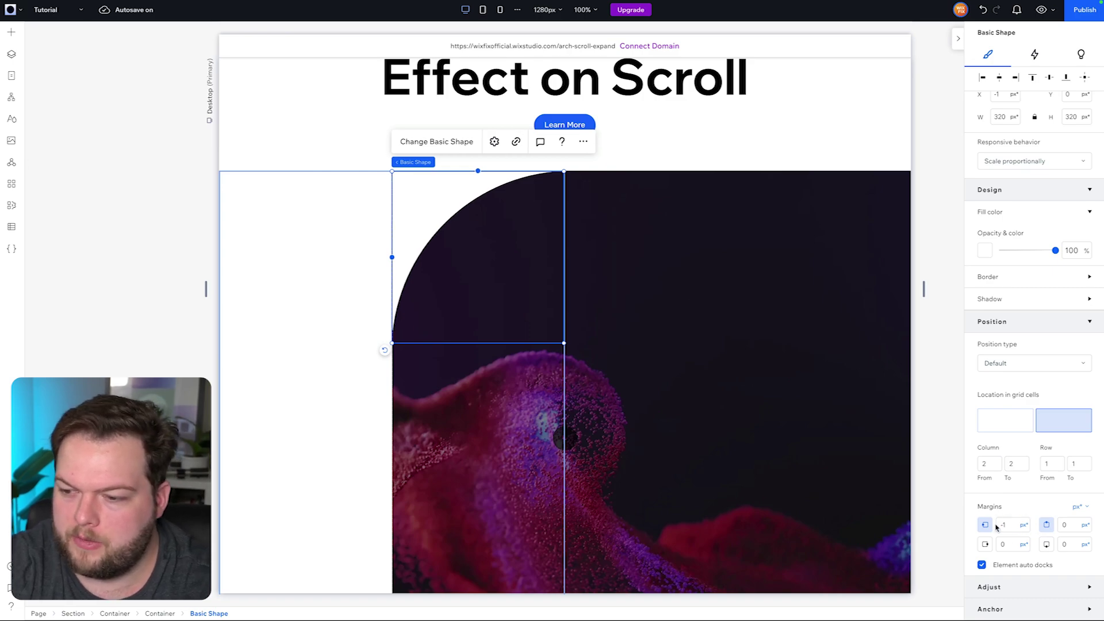
click(1086, 527)
text(-1)
key(Return)
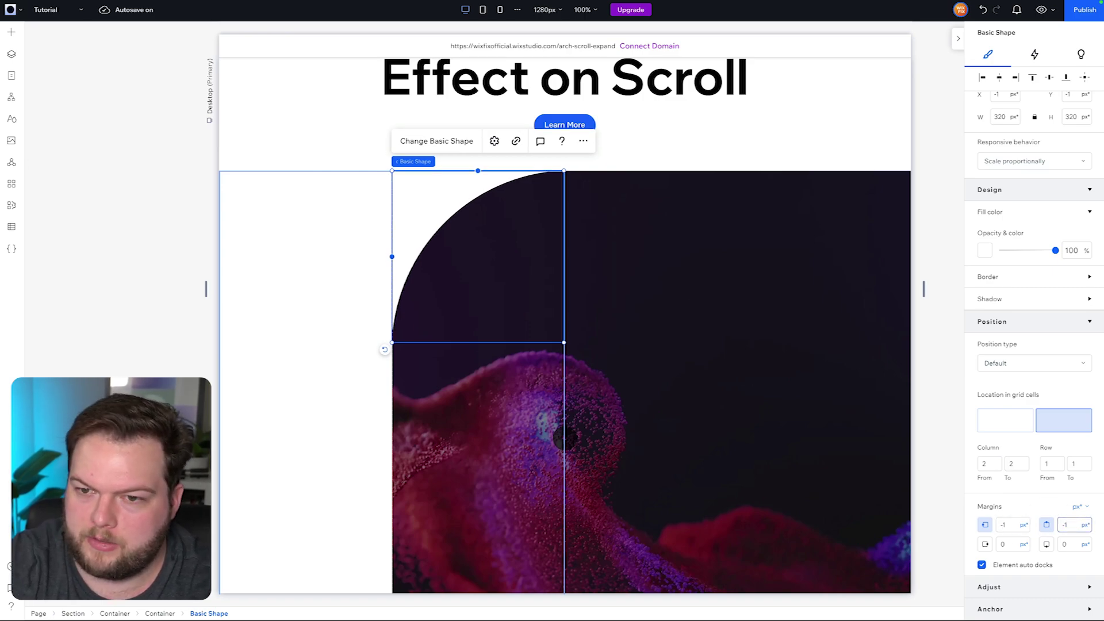
click(1079, 506)
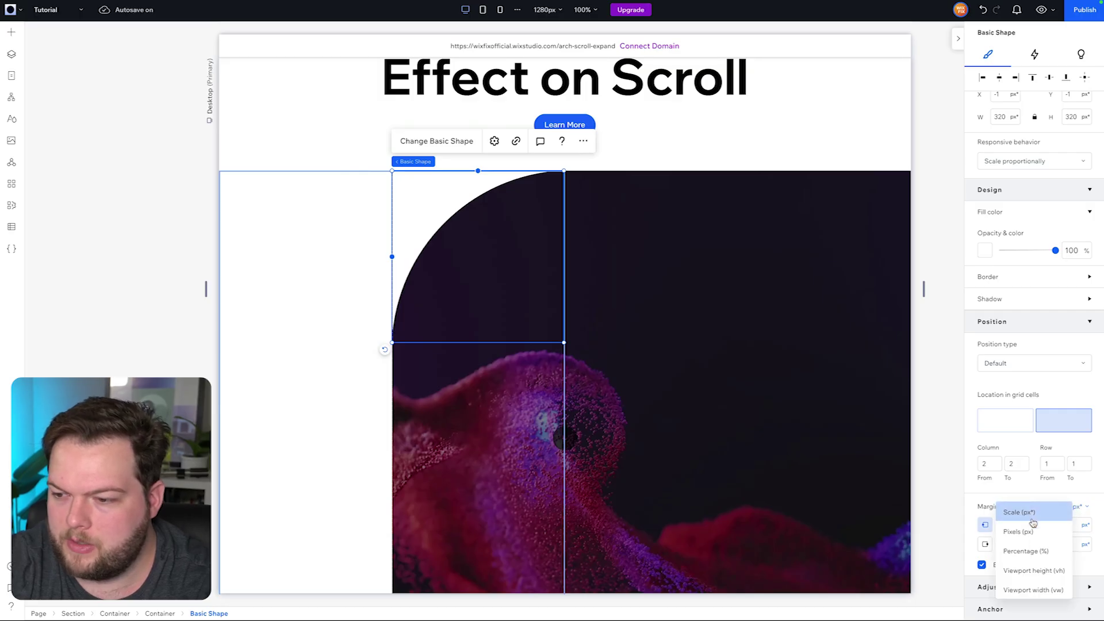
click(1032, 534)
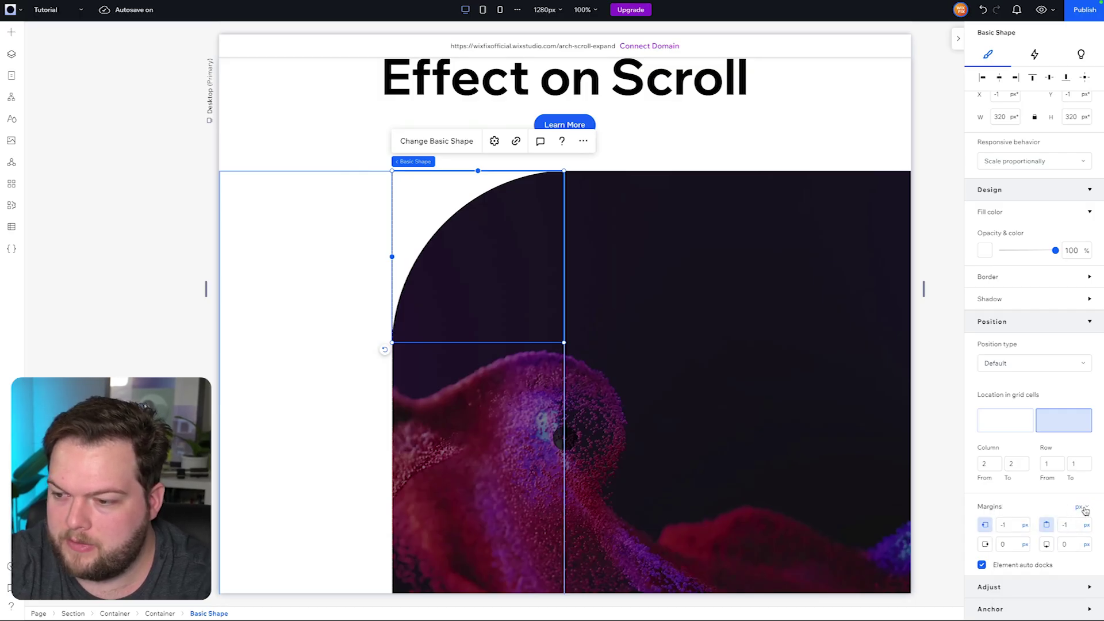
click(882, 303)
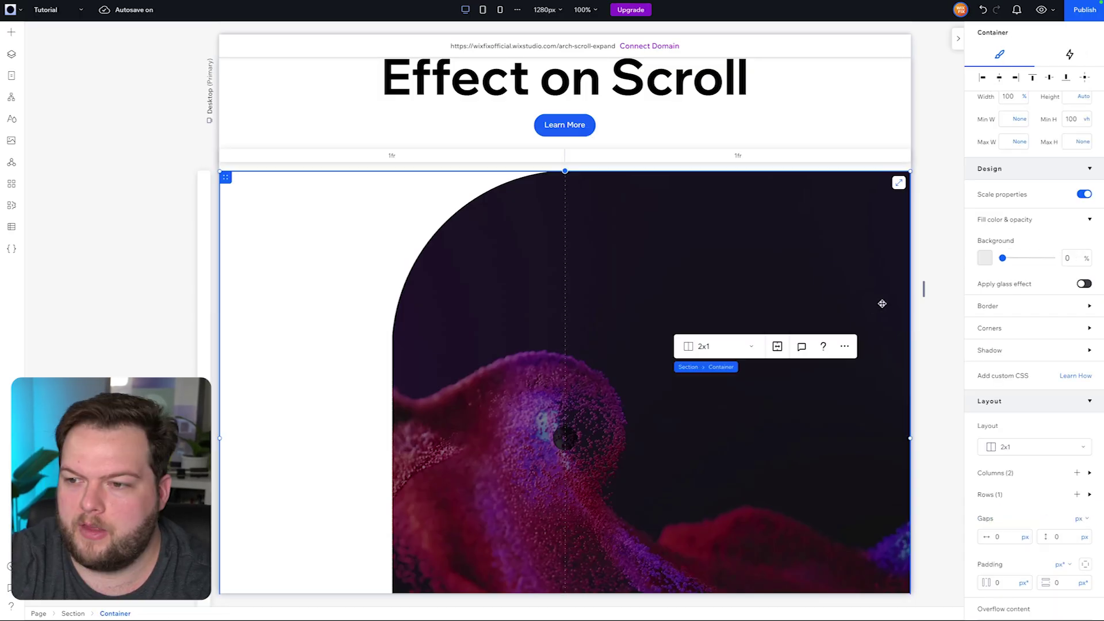
click(934, 261)
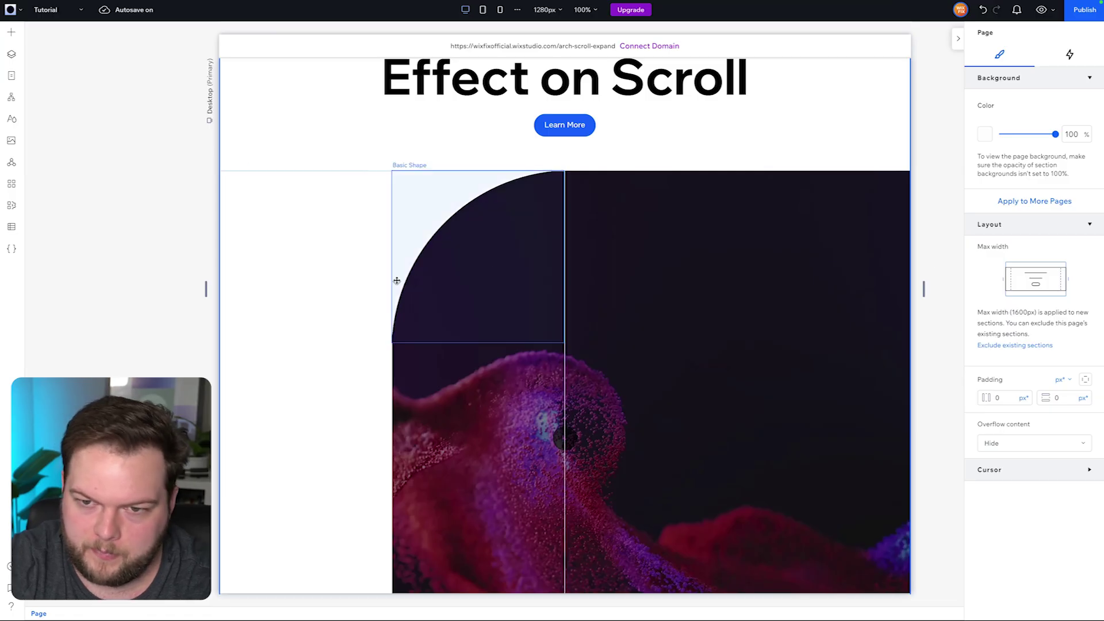
Move the inner arched container into the second grid column and reset its margins to 0
click(488, 458)
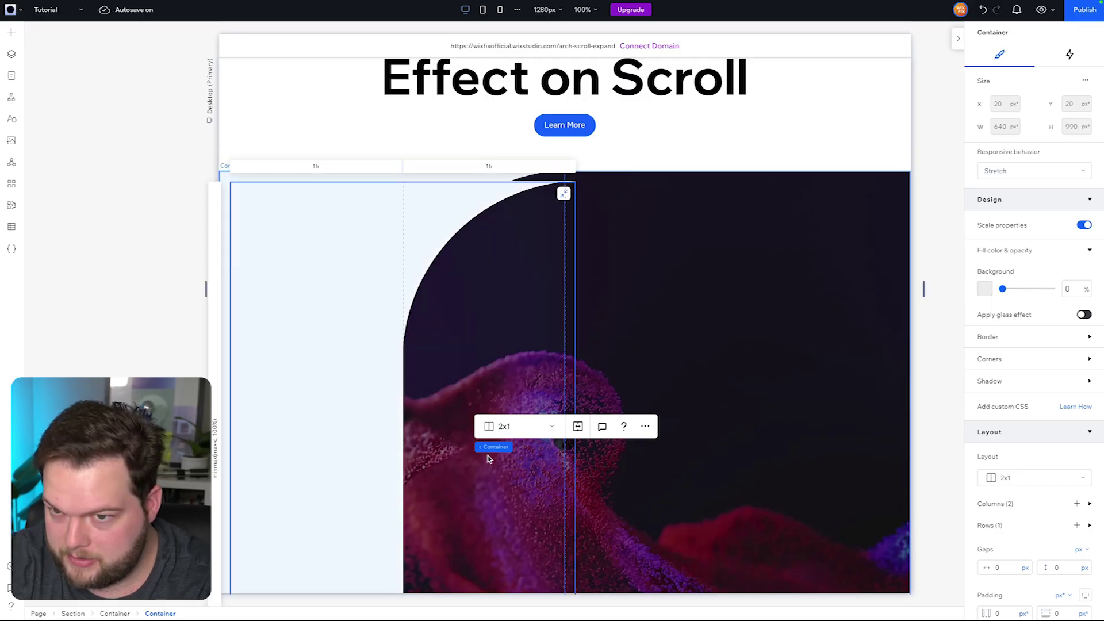
scroll(1038, 392, down, 5)
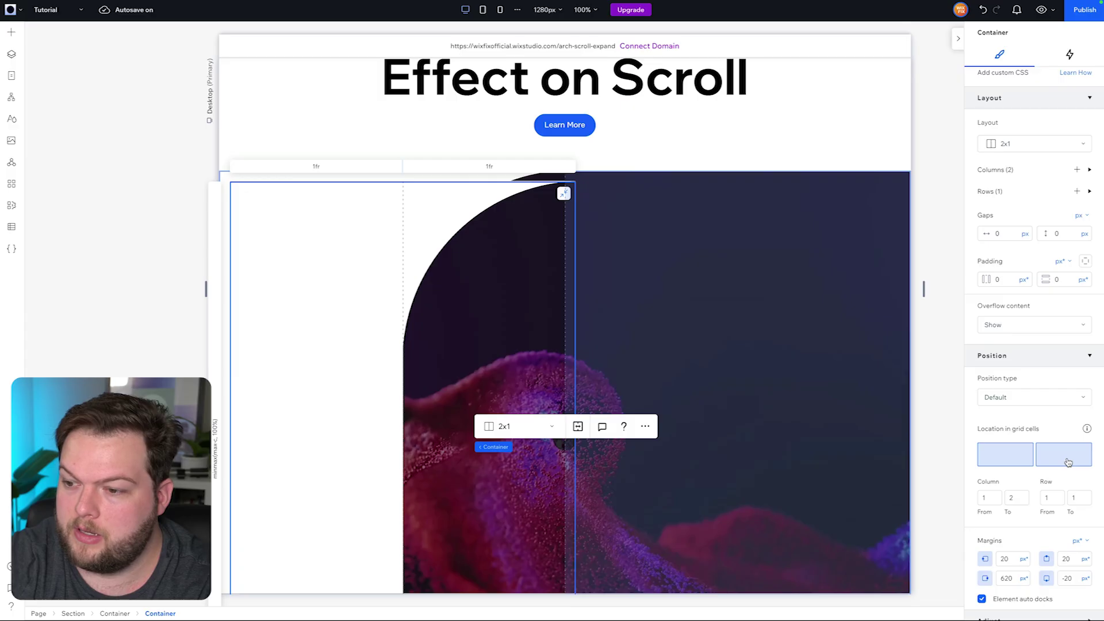
click(1068, 463)
click(1006, 560)
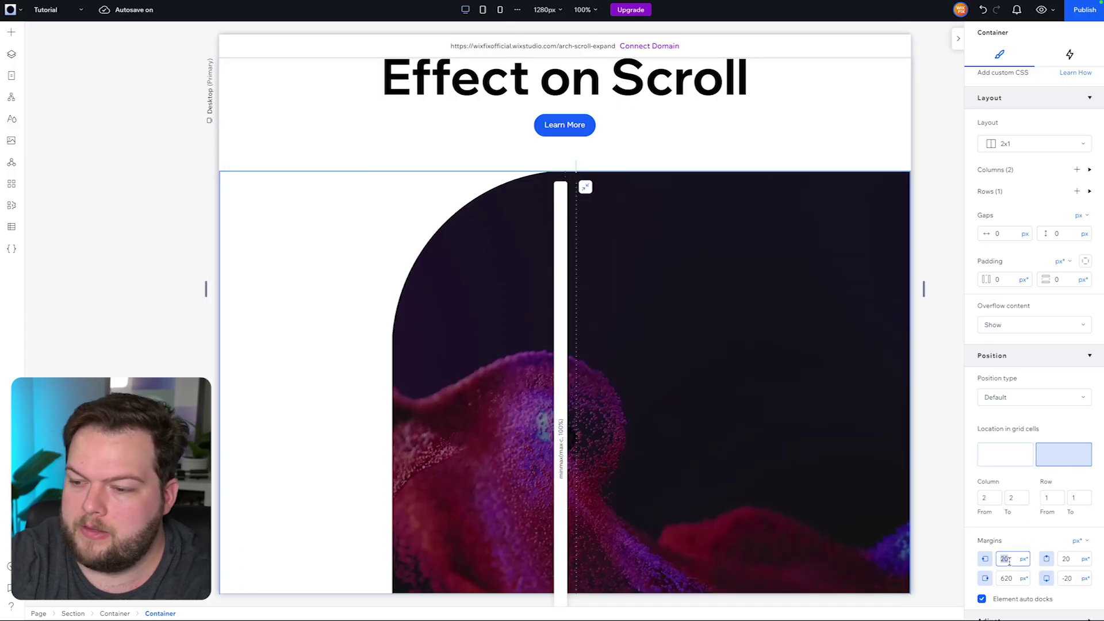
text(0)
key(Tab)
text(0)
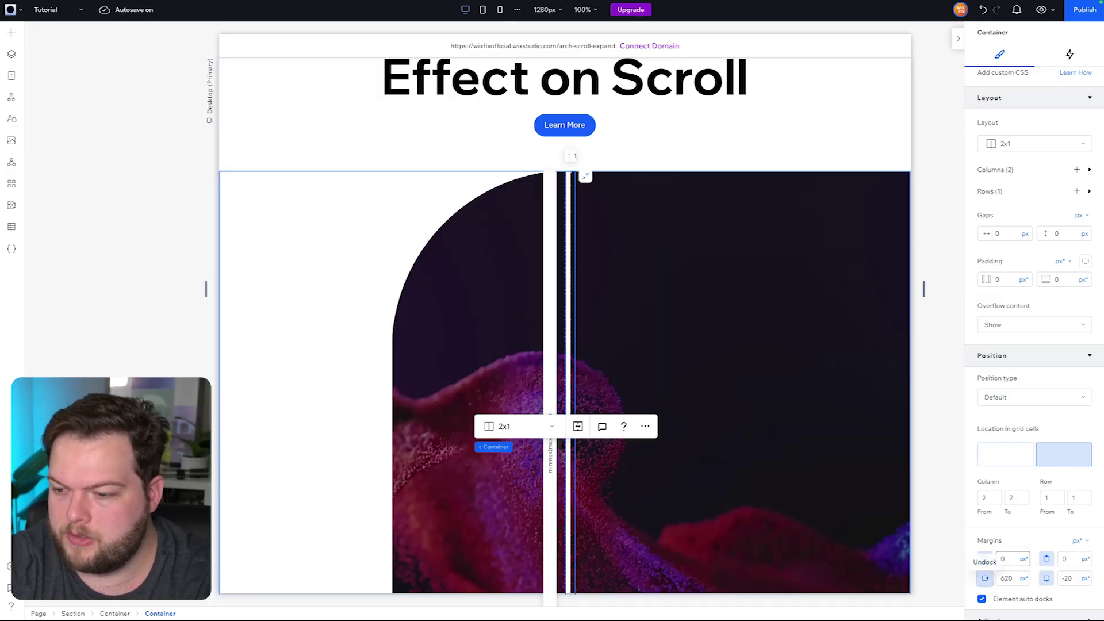
text(0)
key(Tab)
text(0)
key(Return)
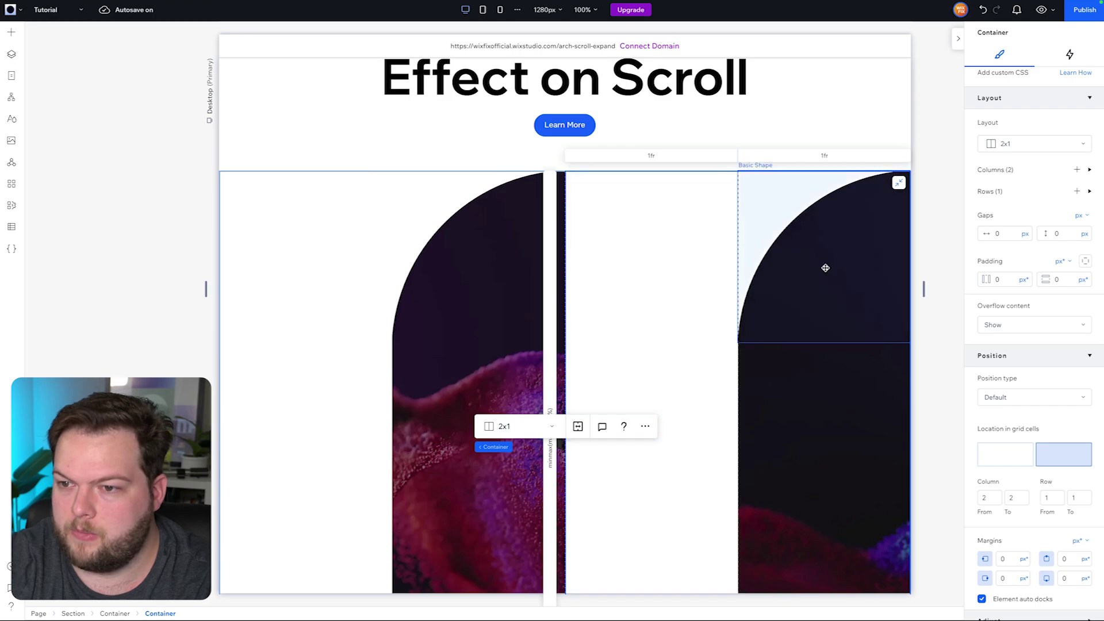
click(825, 267)
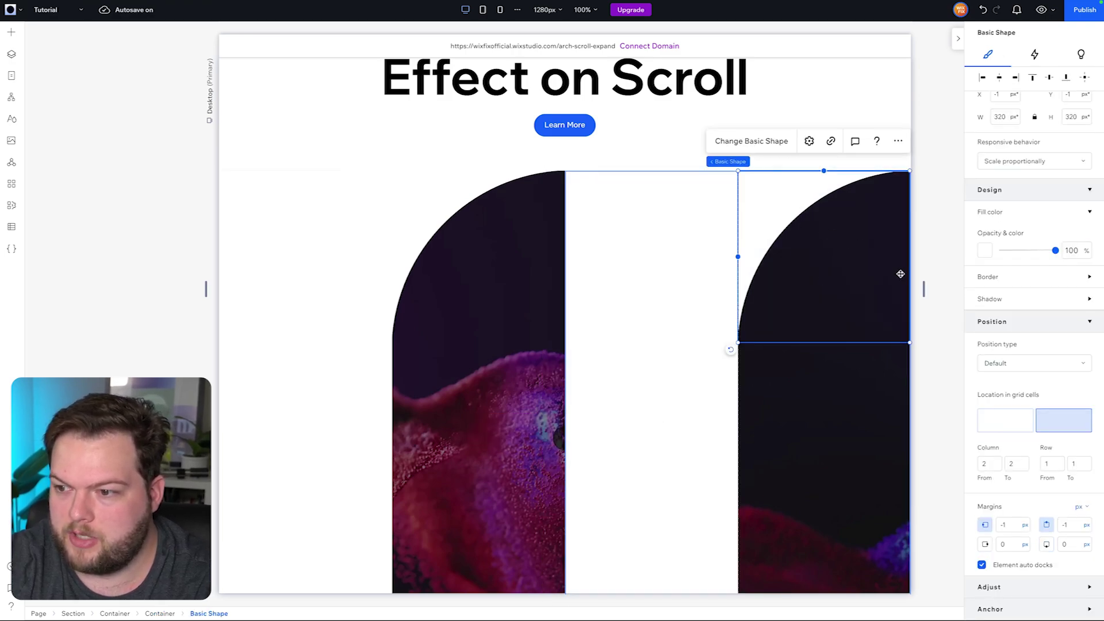
Swap the containers' grid columns and flip the right corner shape horizontally
click(1012, 425)
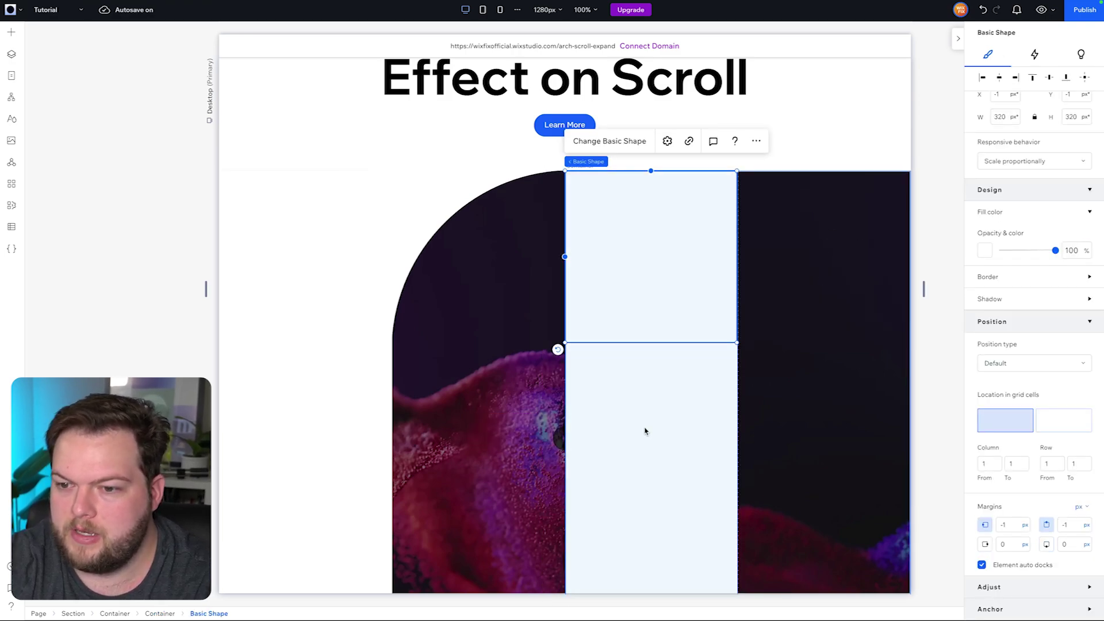
click(659, 434)
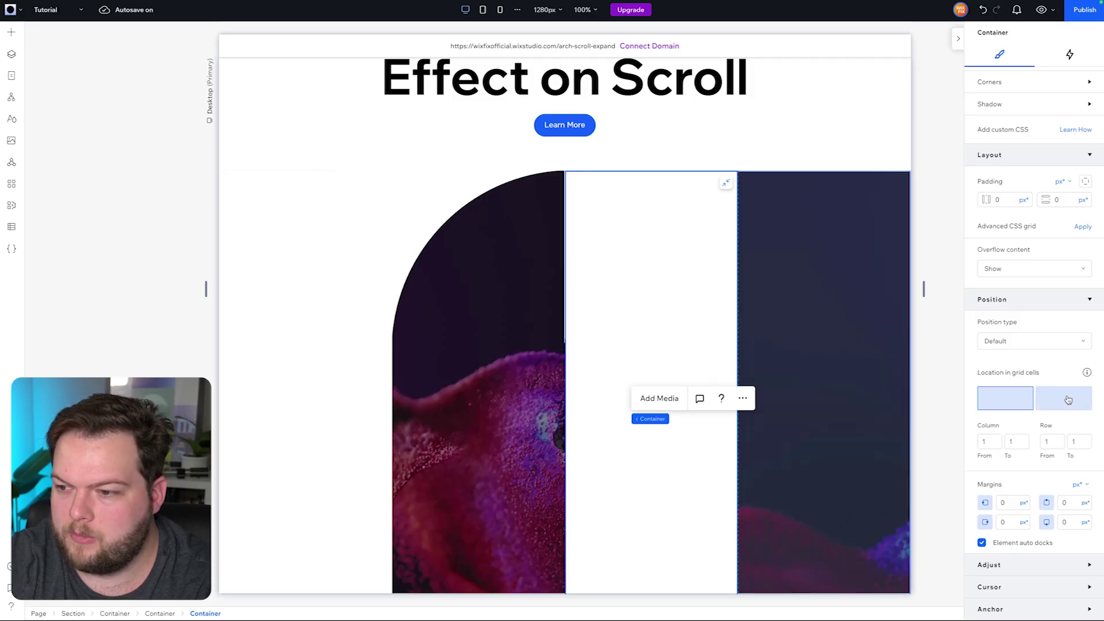
click(1068, 399)
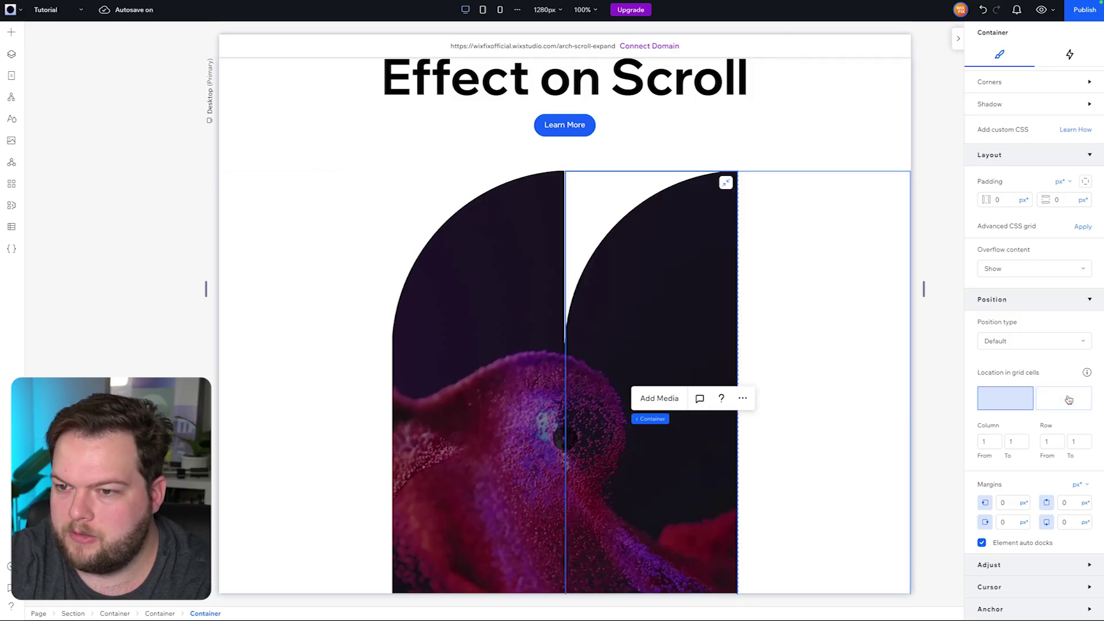
click(612, 219)
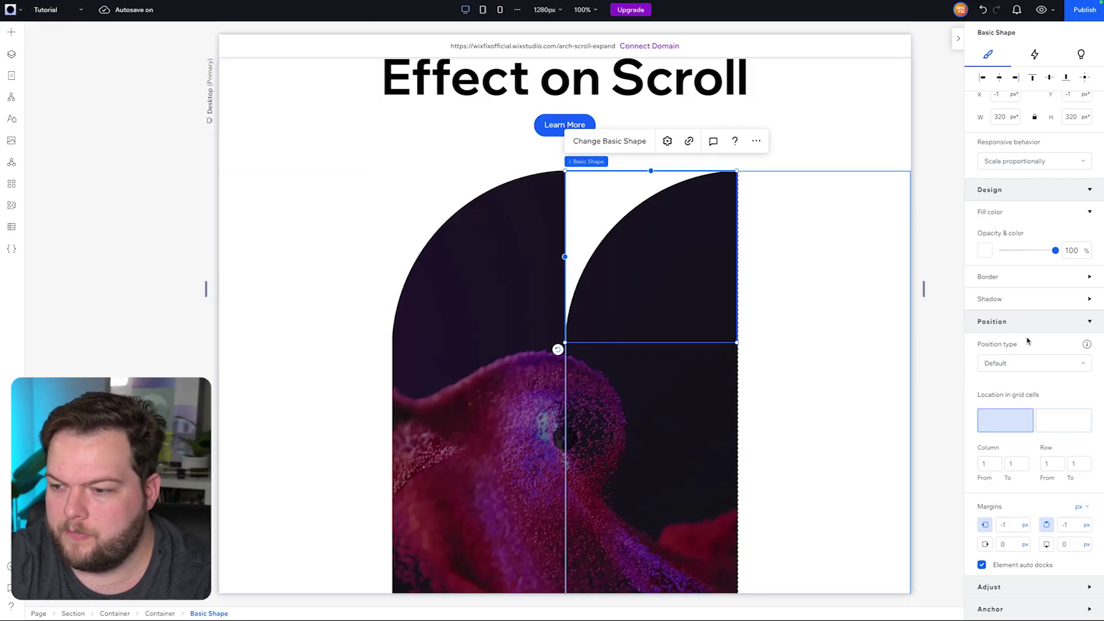
click(1015, 585)
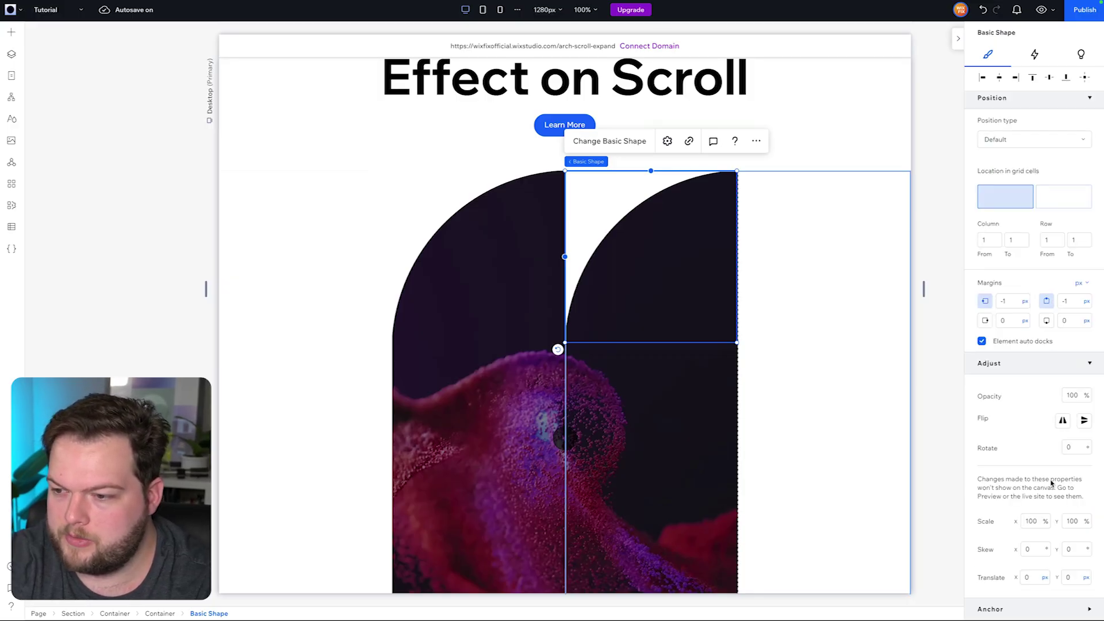
click(1063, 422)
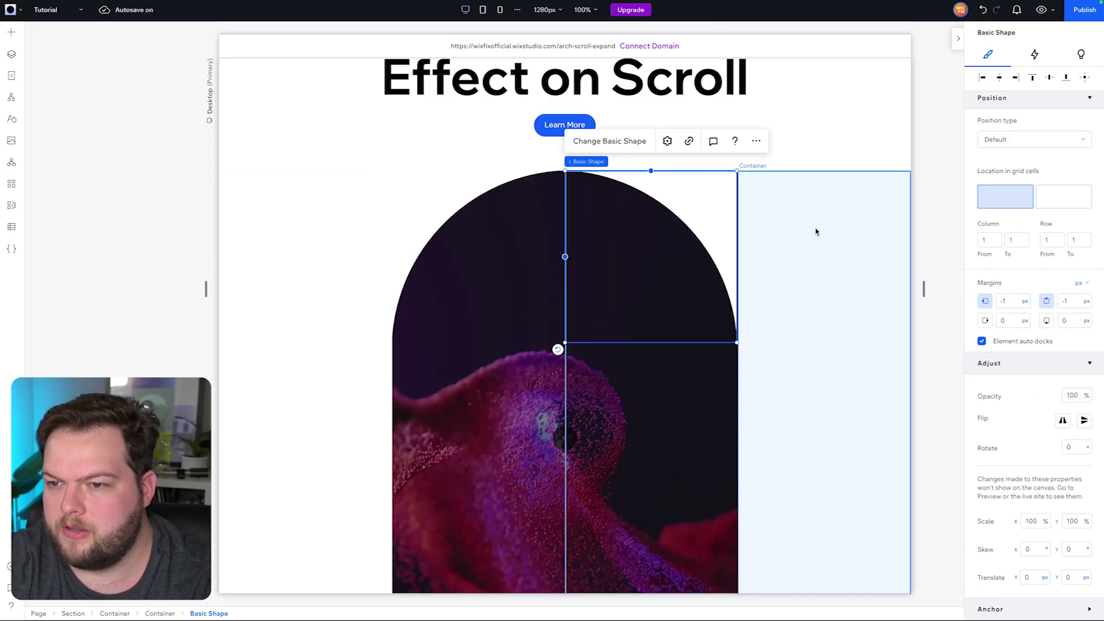
click(933, 206)
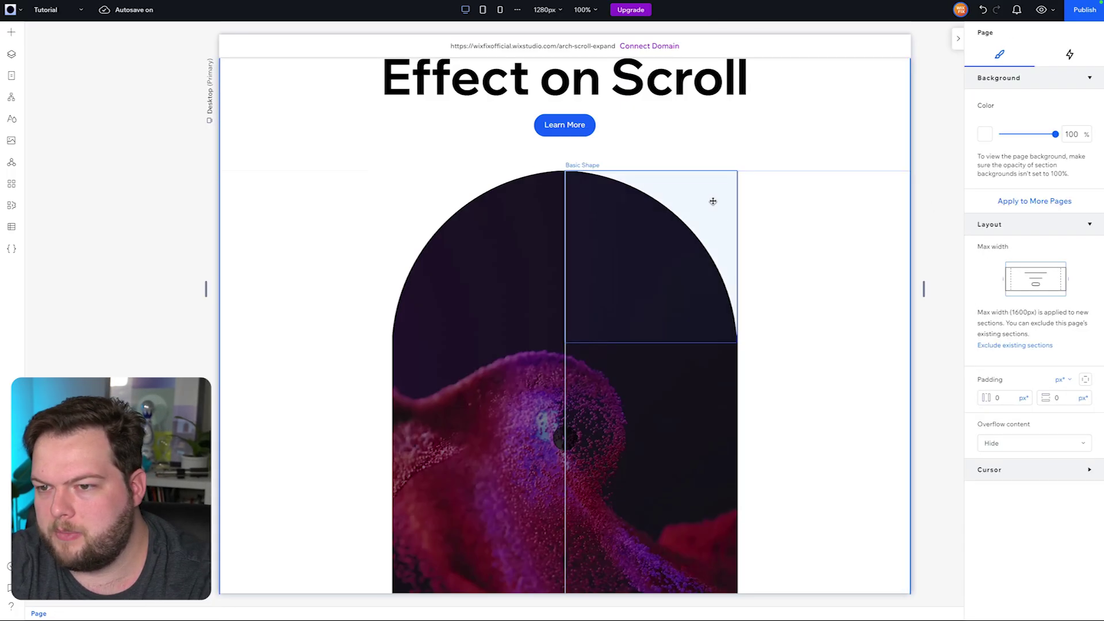
Dock the right half's corner shape flush to its right and bottom edges
click(713, 202)
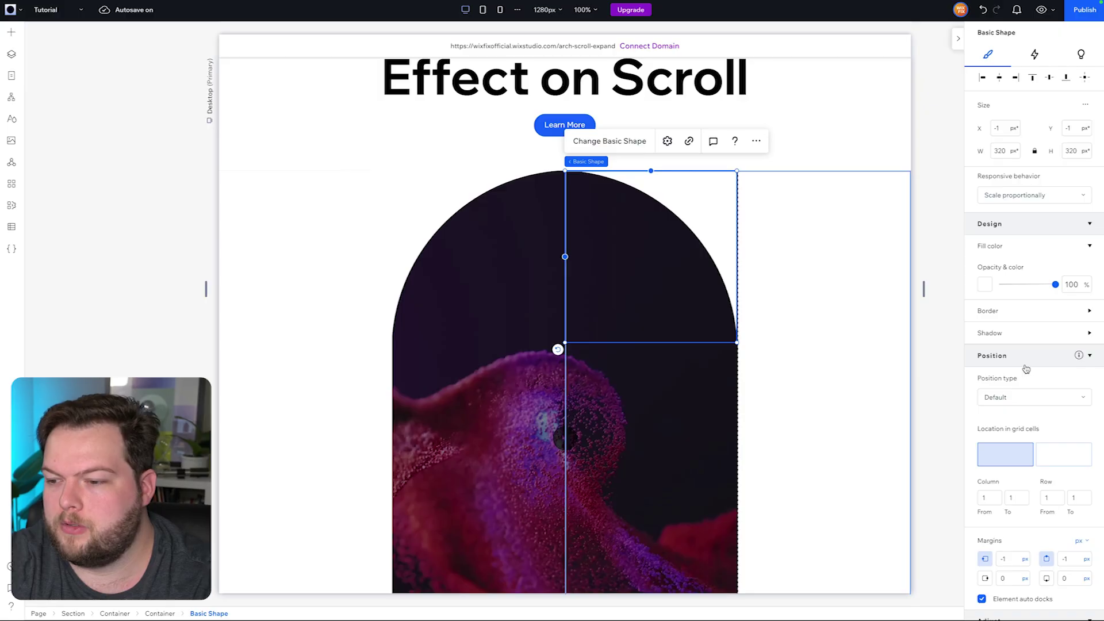
click(987, 580)
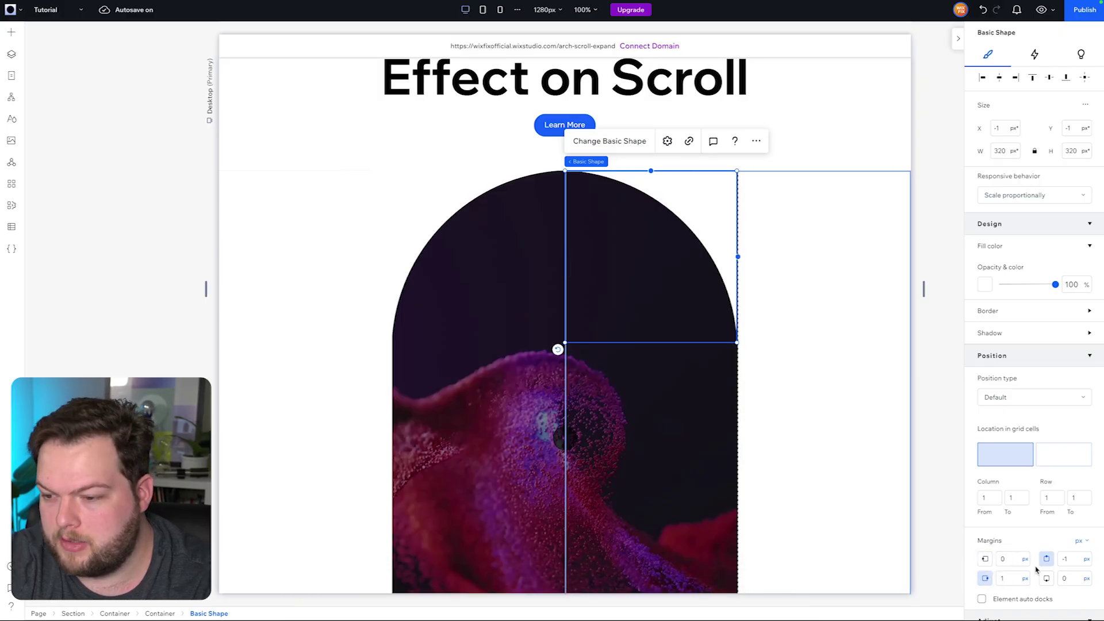
click(1046, 558)
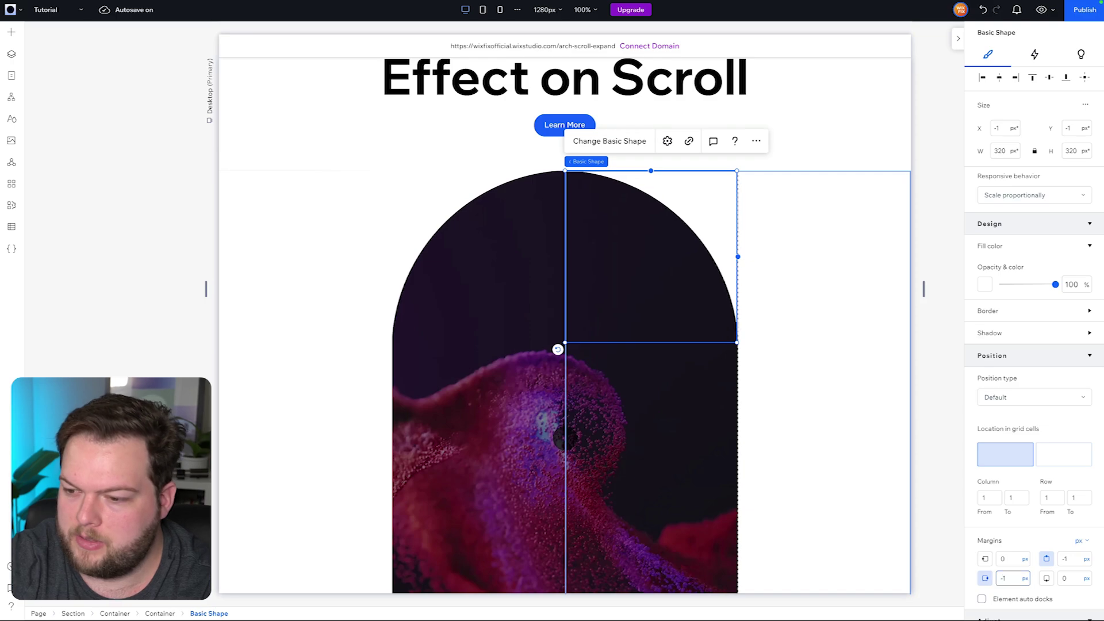
click(931, 419)
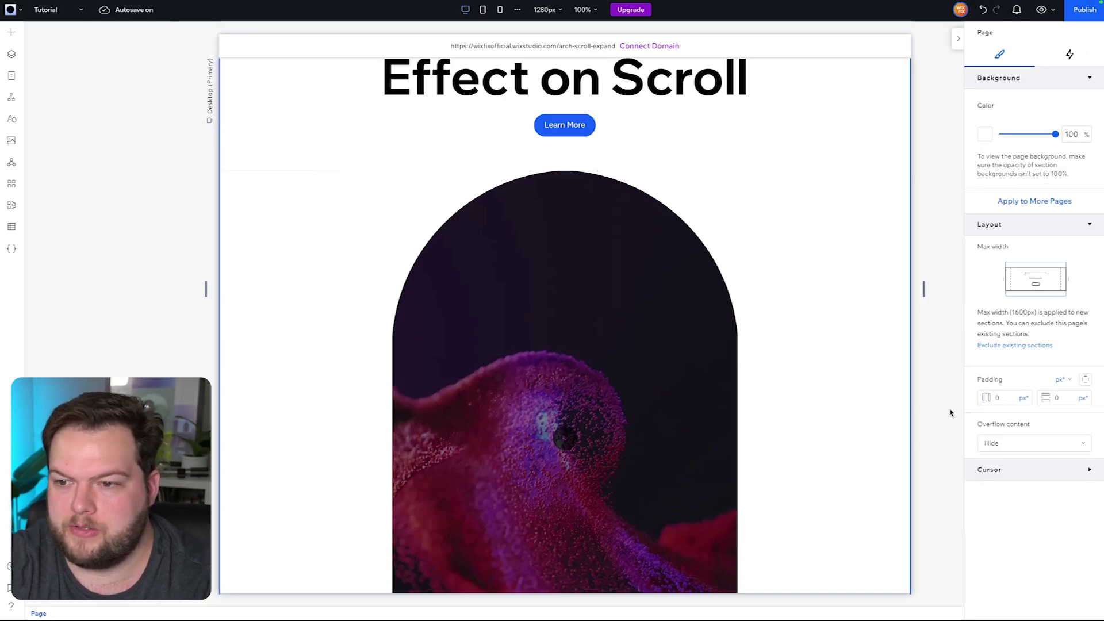
scroll(951, 413, up, 3)
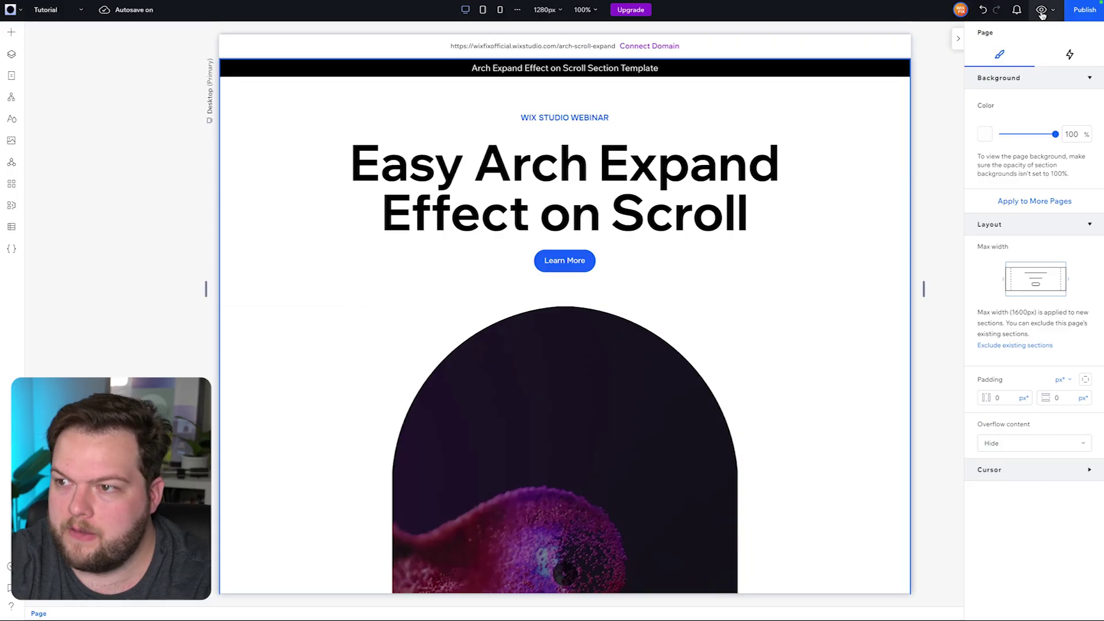
Preview the site, scroll through to test the arch expansion, then return to editing
click(1041, 11)
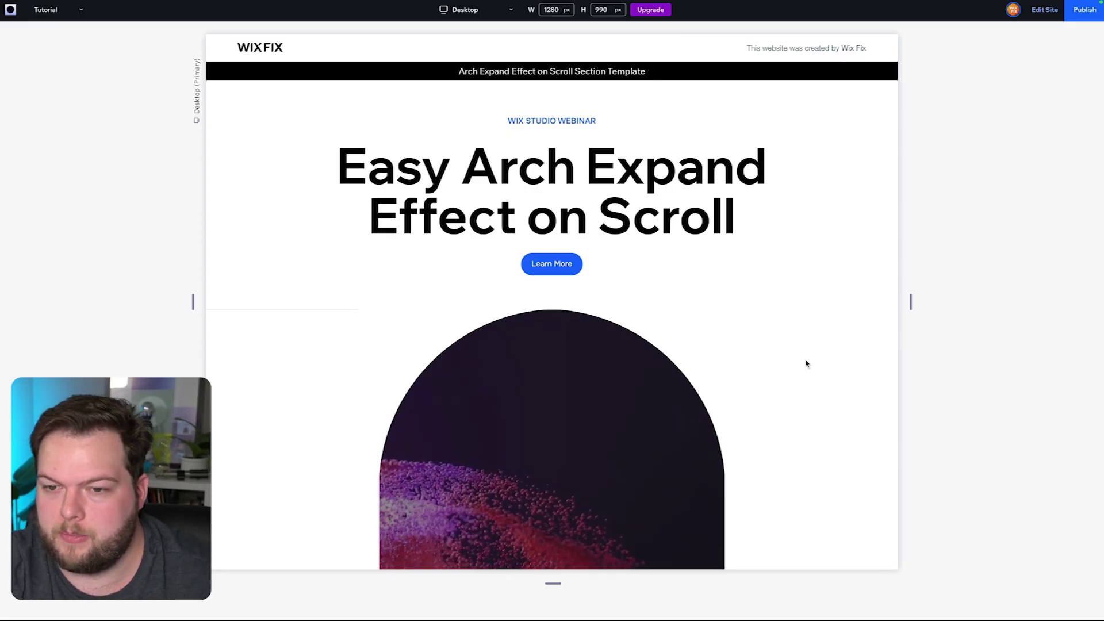
scroll(807, 364, down, 5)
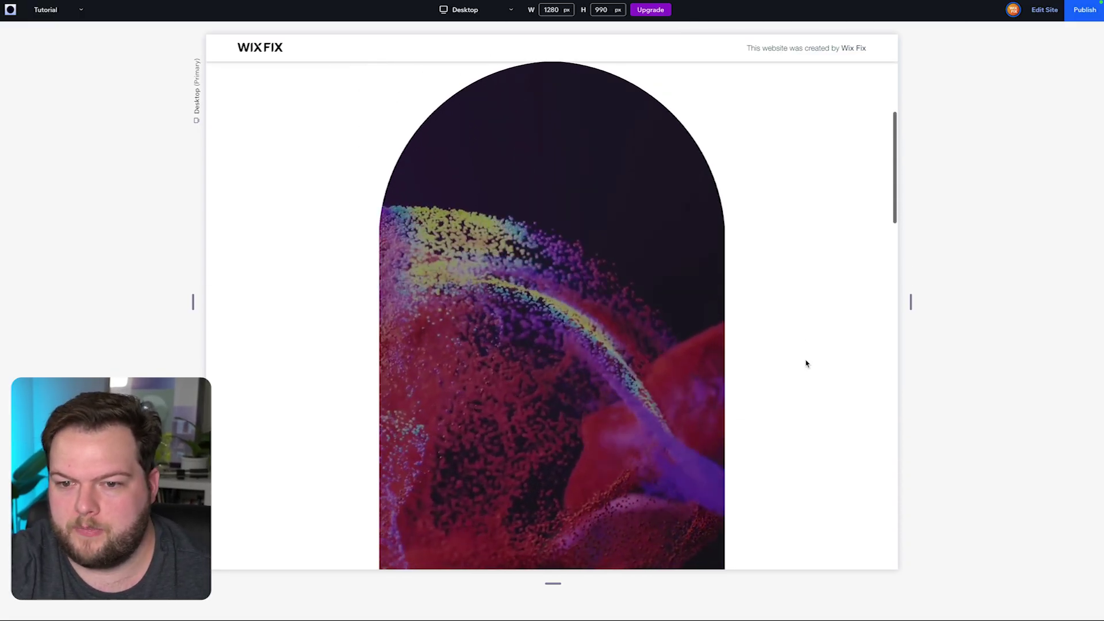
scroll(806, 364, down, 8)
scroll(806, 364, down, 6)
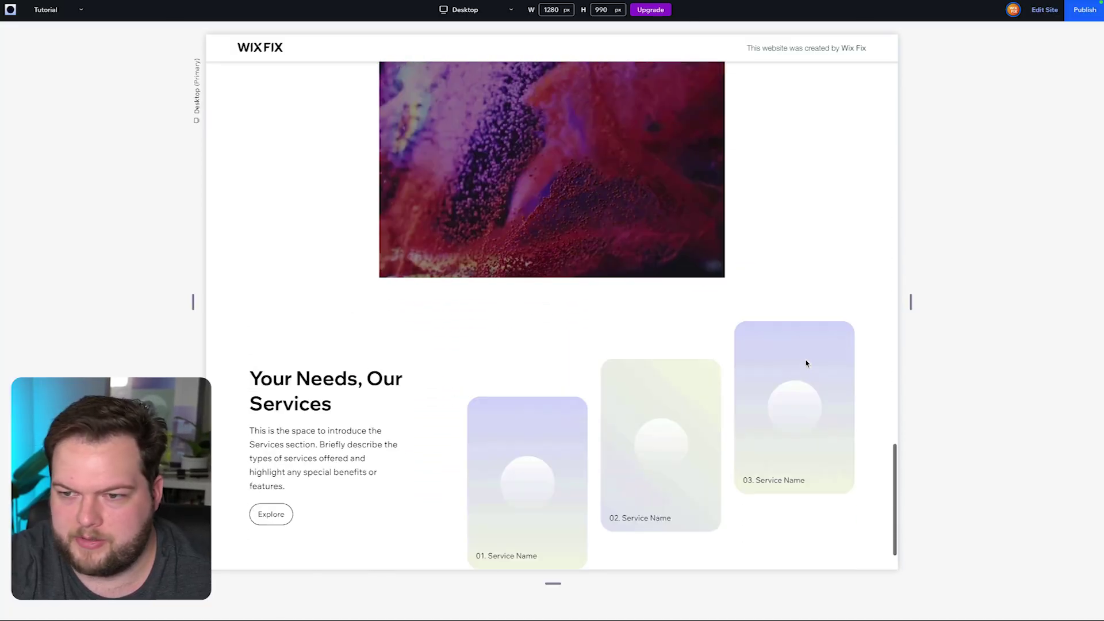
scroll(806, 364, up, 15)
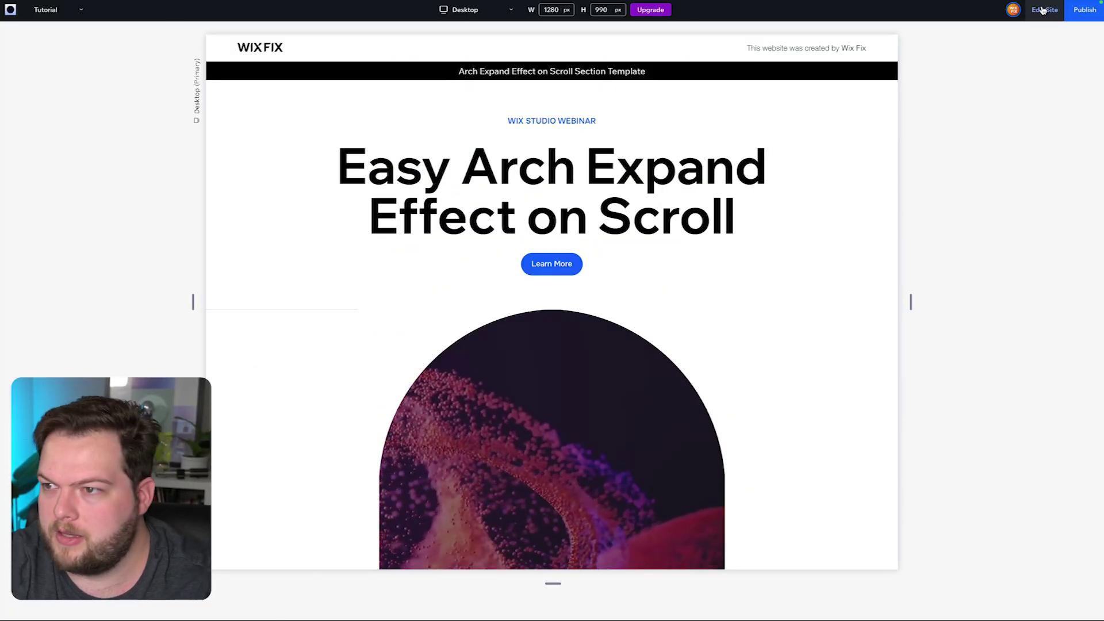
click(1043, 10)
scroll(828, 372, down, 2)
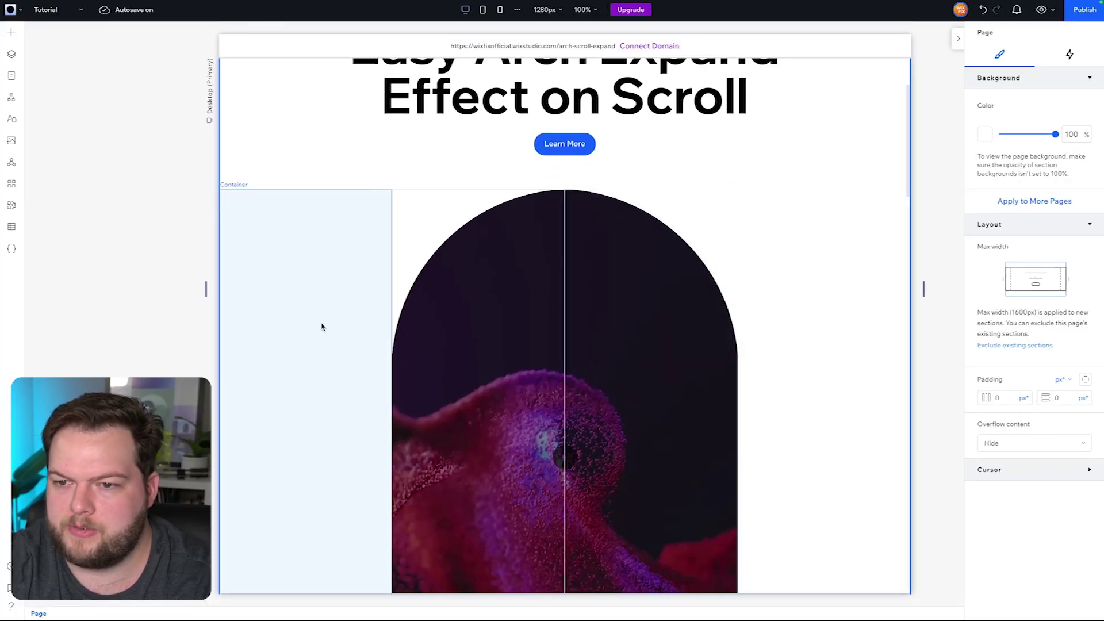
Set the left side container's right-side margins to -1 in pixels
click(425, 268)
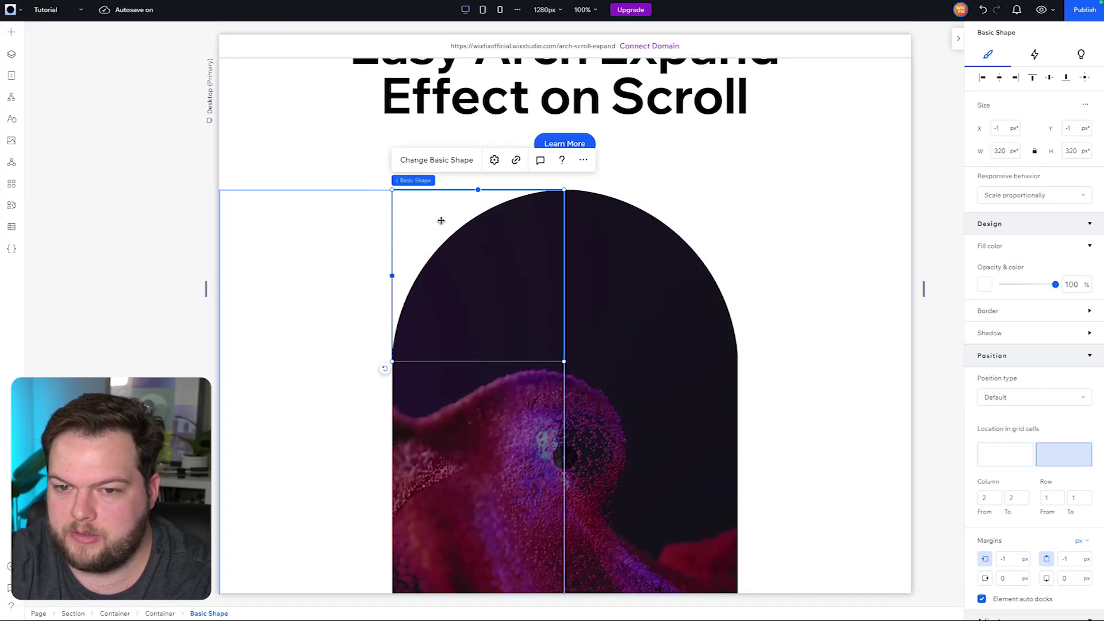
click(364, 242)
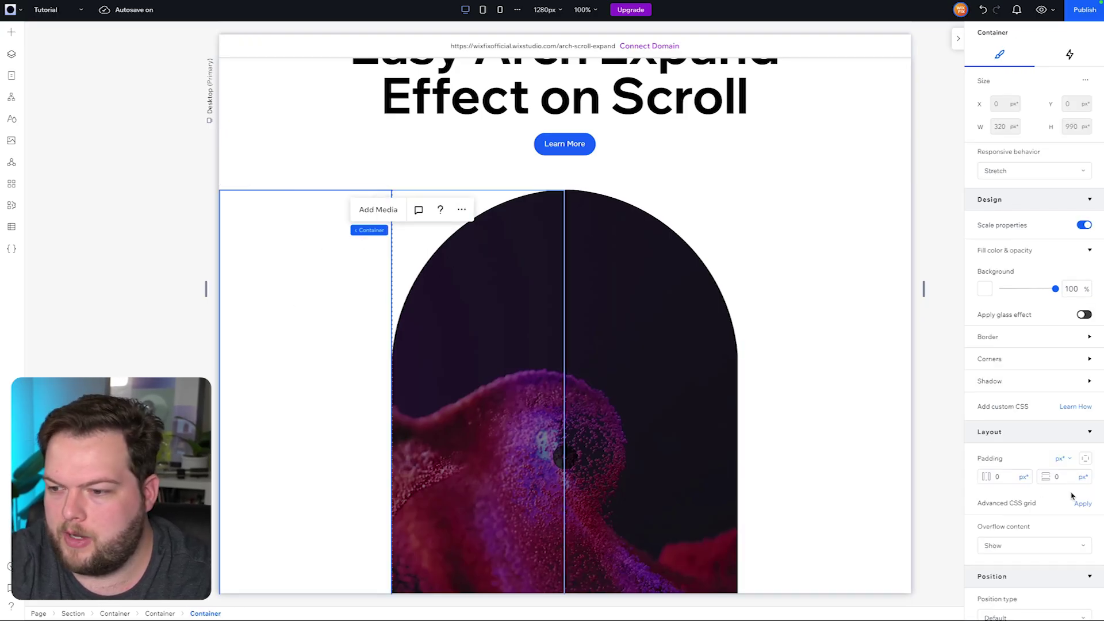
scroll(1072, 493, down, 8)
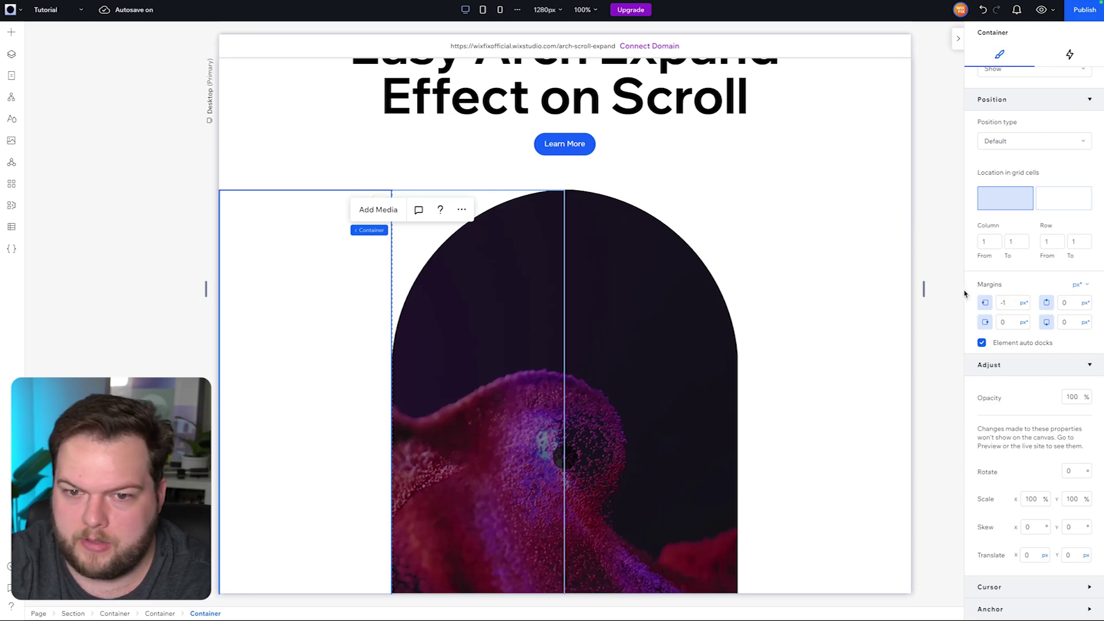
click(1066, 303)
text(-)
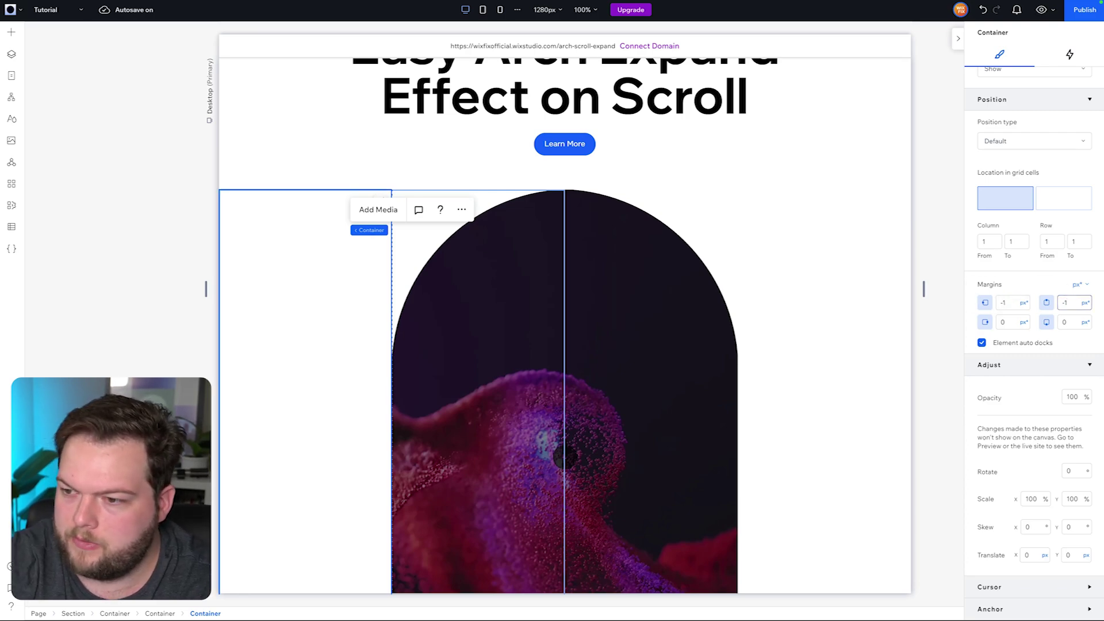
text(1)
key(Return)
click(1068, 323)
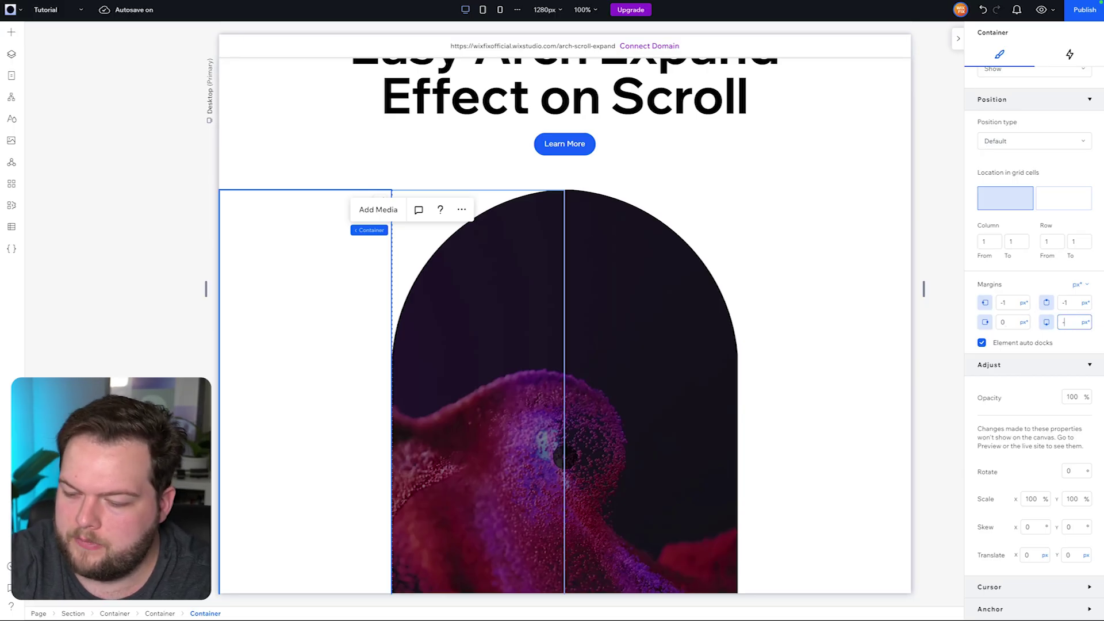
text(-1)
click(1078, 284)
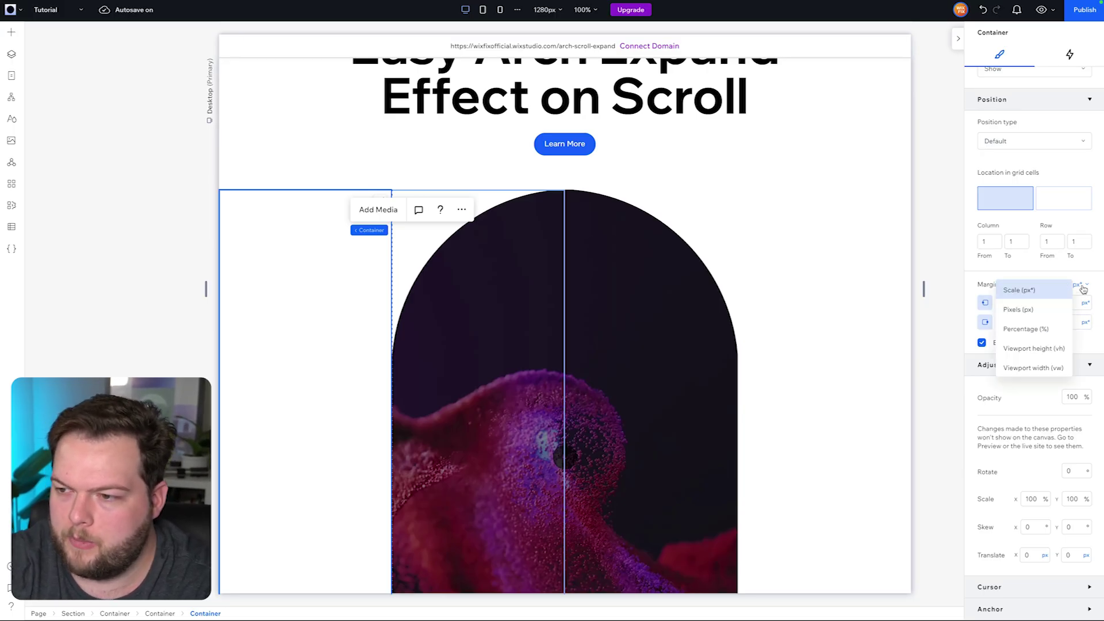
click(1044, 311)
Give the right side container -1 px margins, then preview the site
click(830, 273)
click(1007, 302)
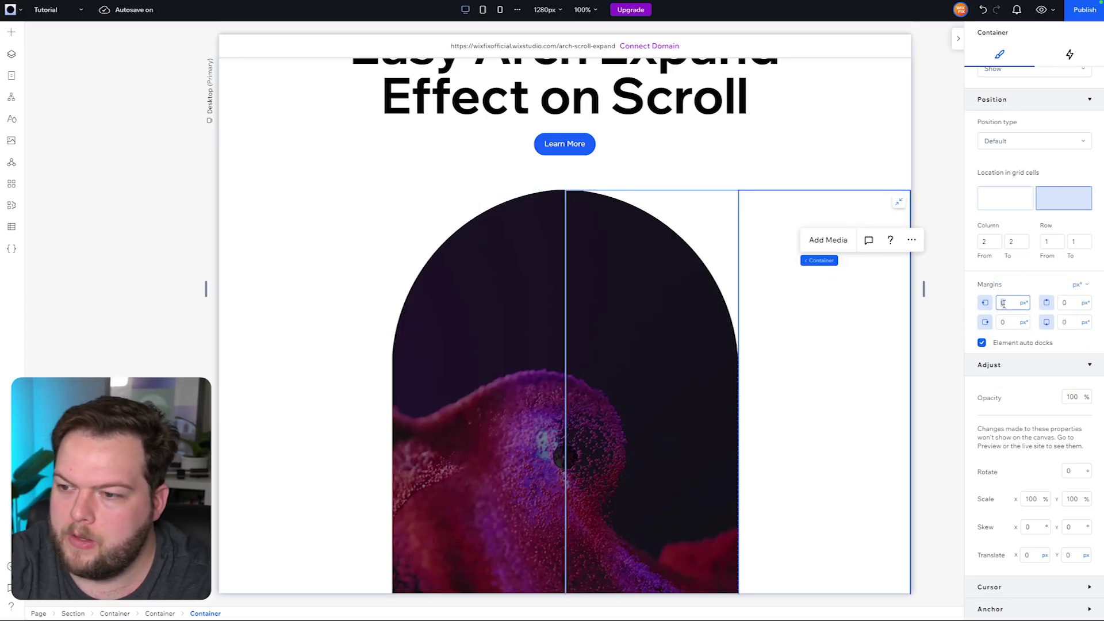
click(1068, 300)
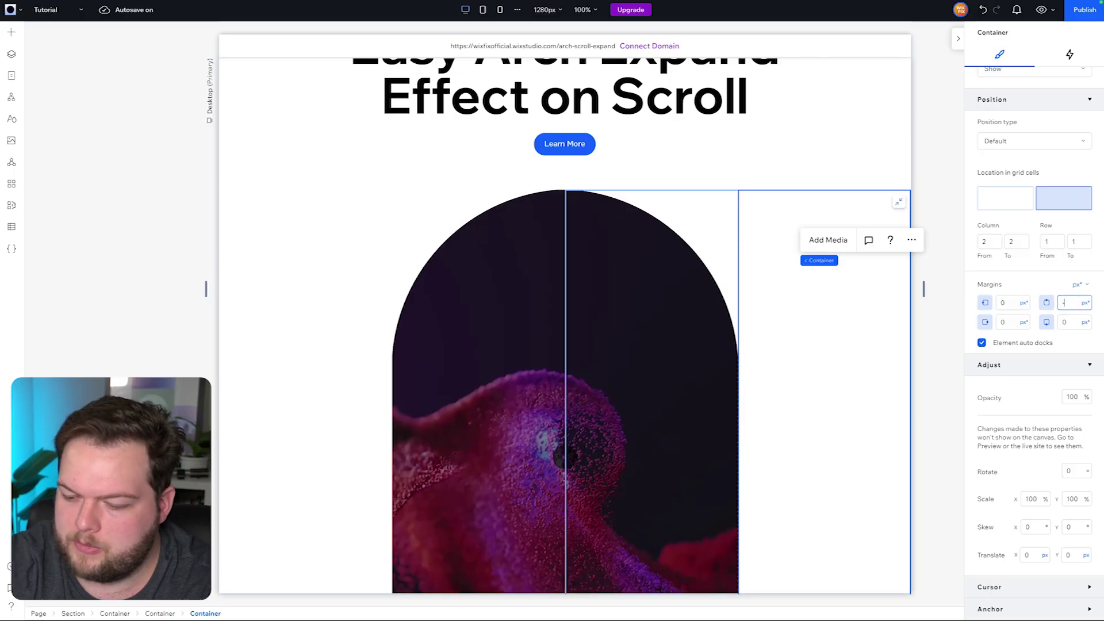
click(1007, 322)
text(-1)
click(1065, 321)
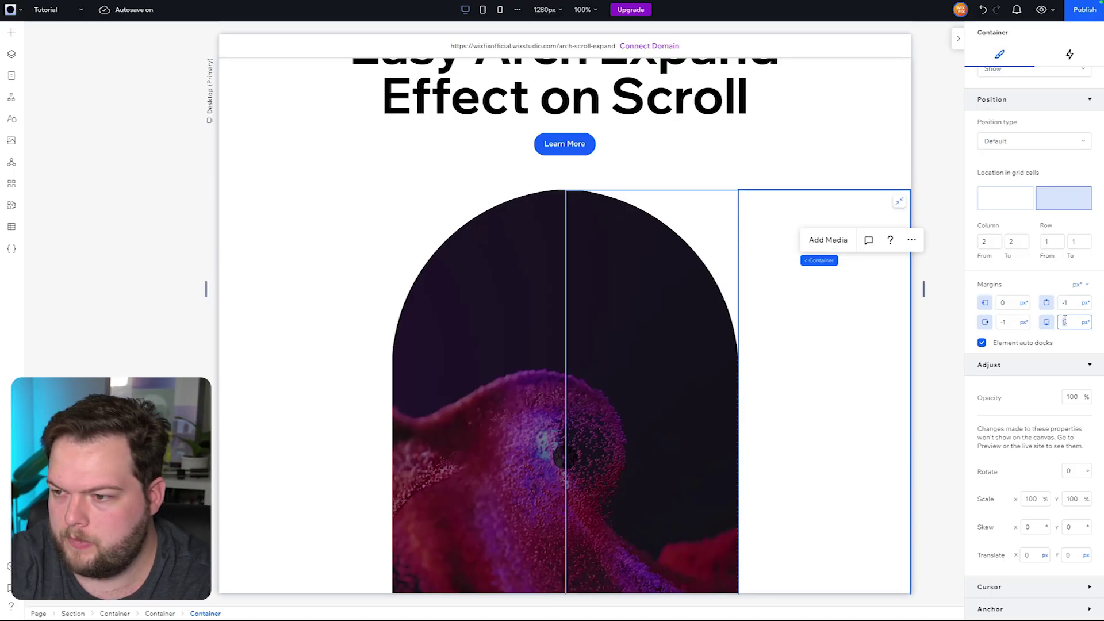
click(1078, 284)
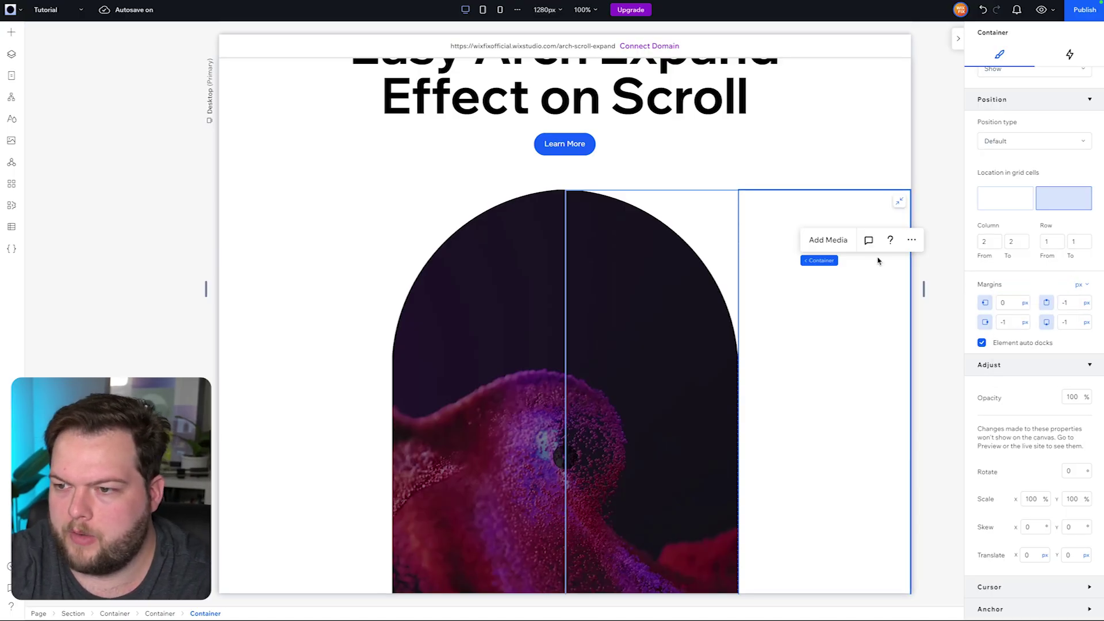
click(941, 251)
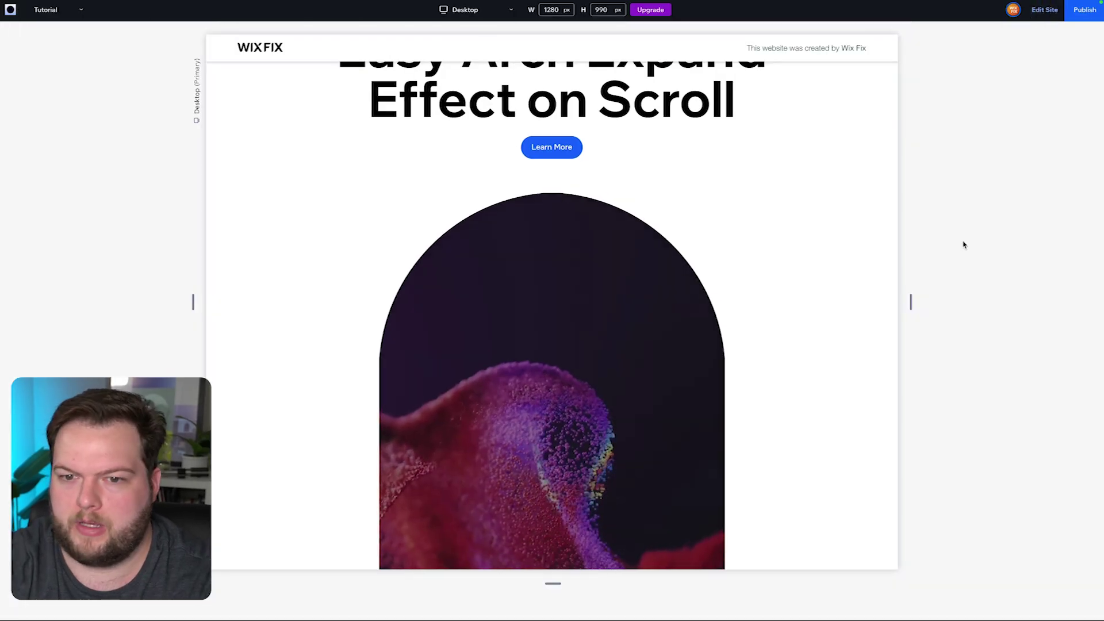
Scroll the preview up and down to check the arch expansion, then exit the preview
scroll(715, 319, up, 3)
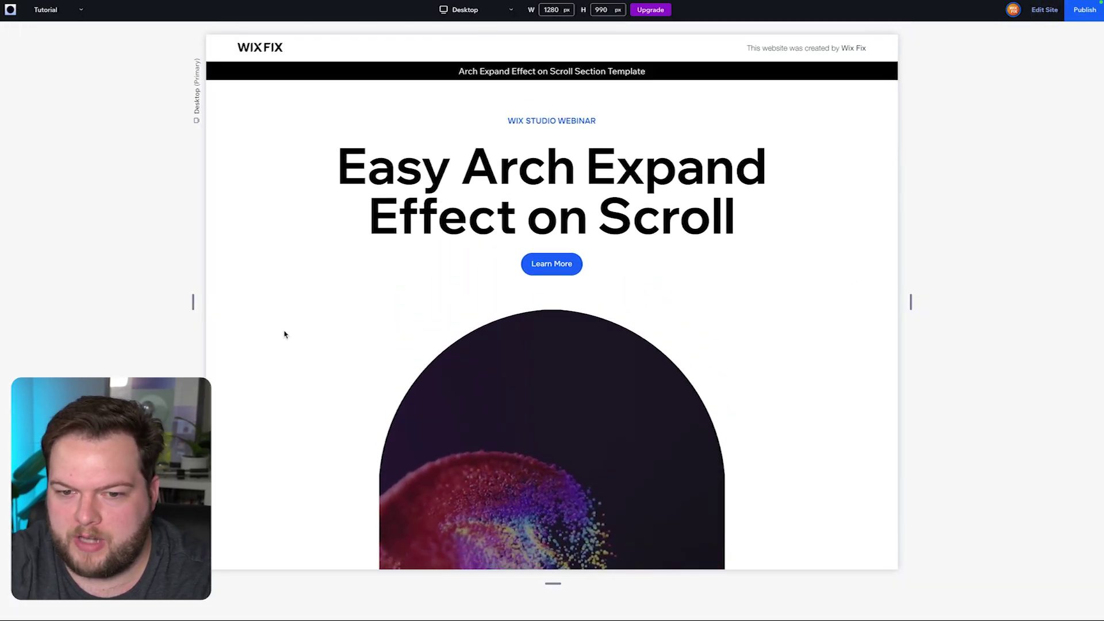
scroll(664, 382, down, 5)
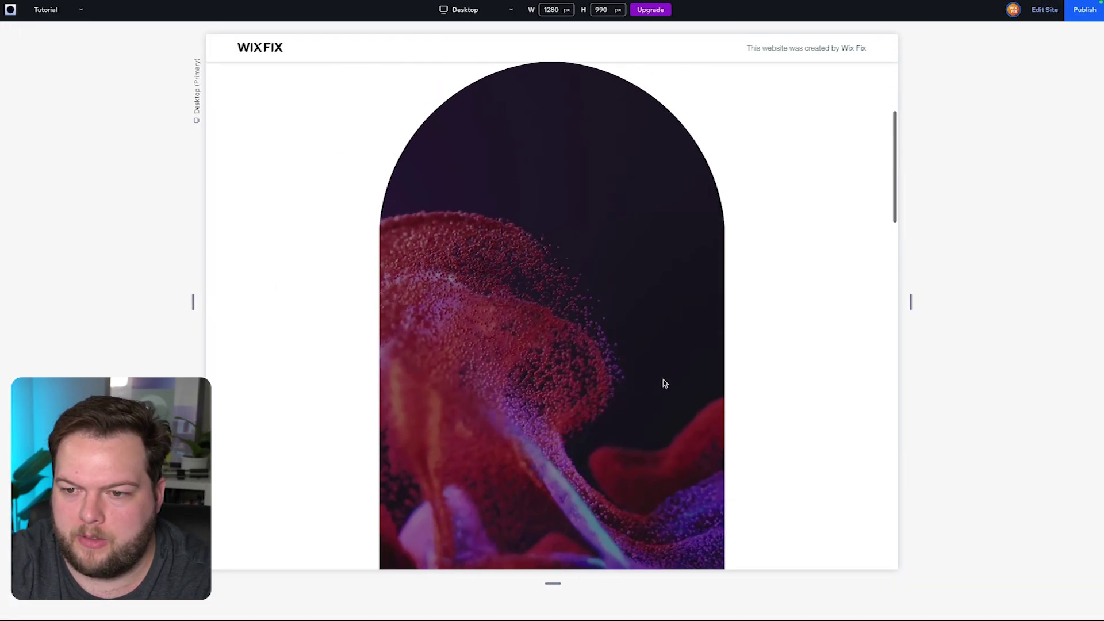
scroll(666, 383, up, 5)
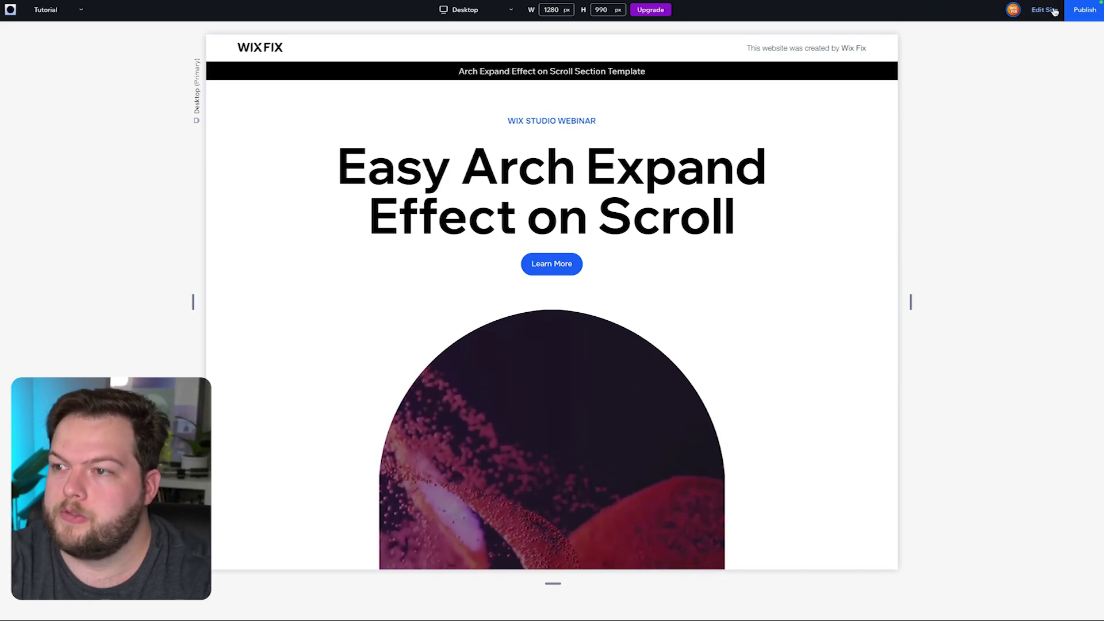
key(ctrl+shift+p)
Place a new empty container in the section beneath the arch video and show the Layers list
scroll(603, 361, down, 10)
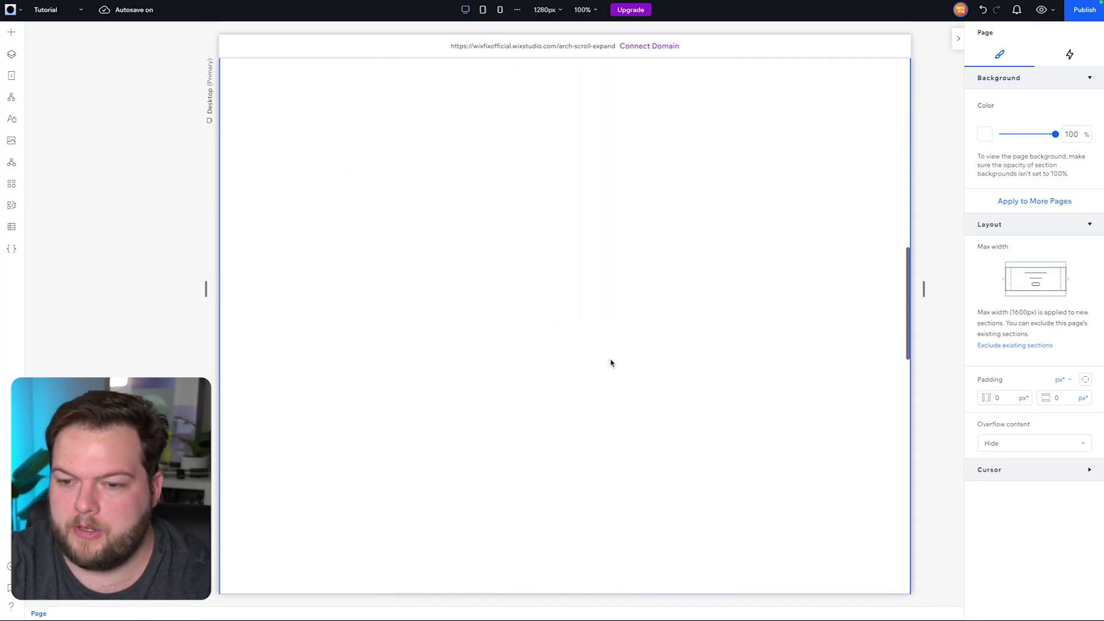
click(665, 237)
scroll(666, 237, up, 1)
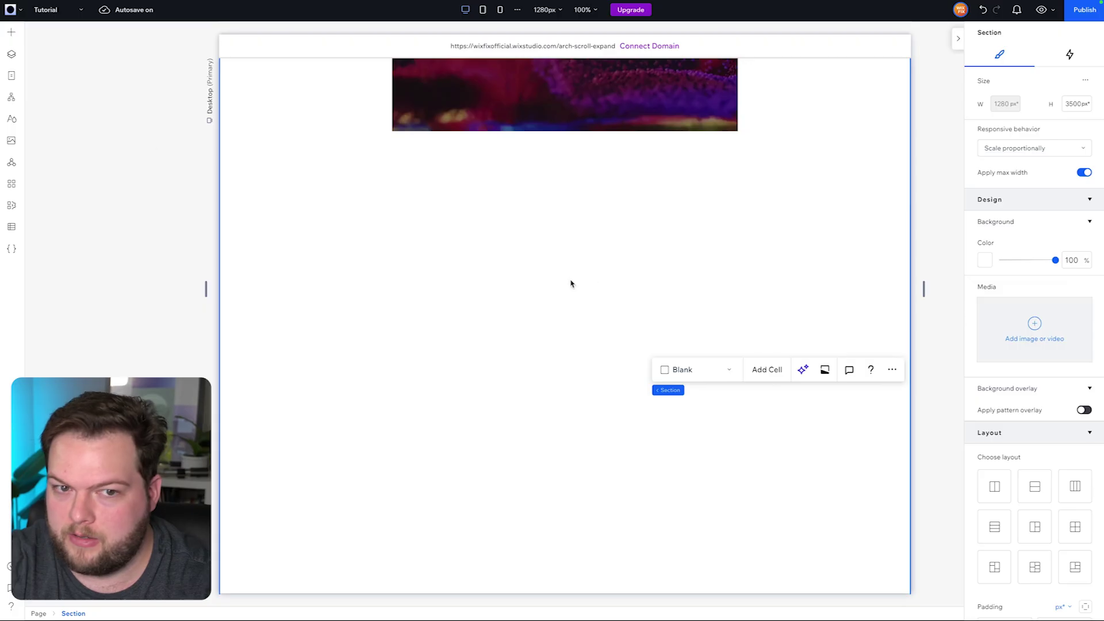
click(11, 32)
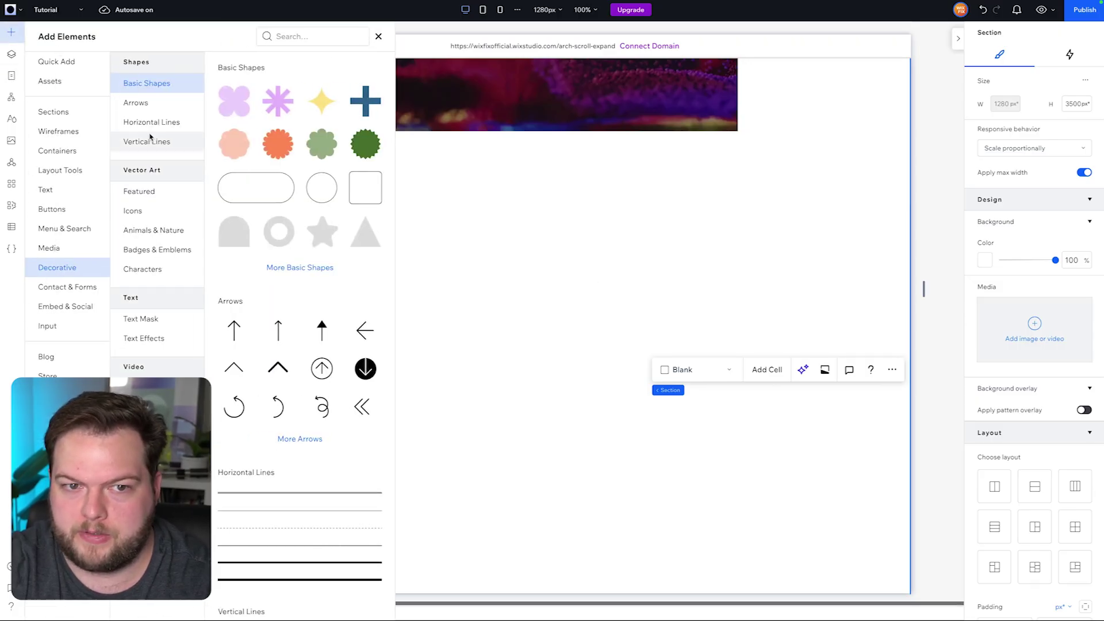
click(94, 68)
drag(207, 166, 548, 219)
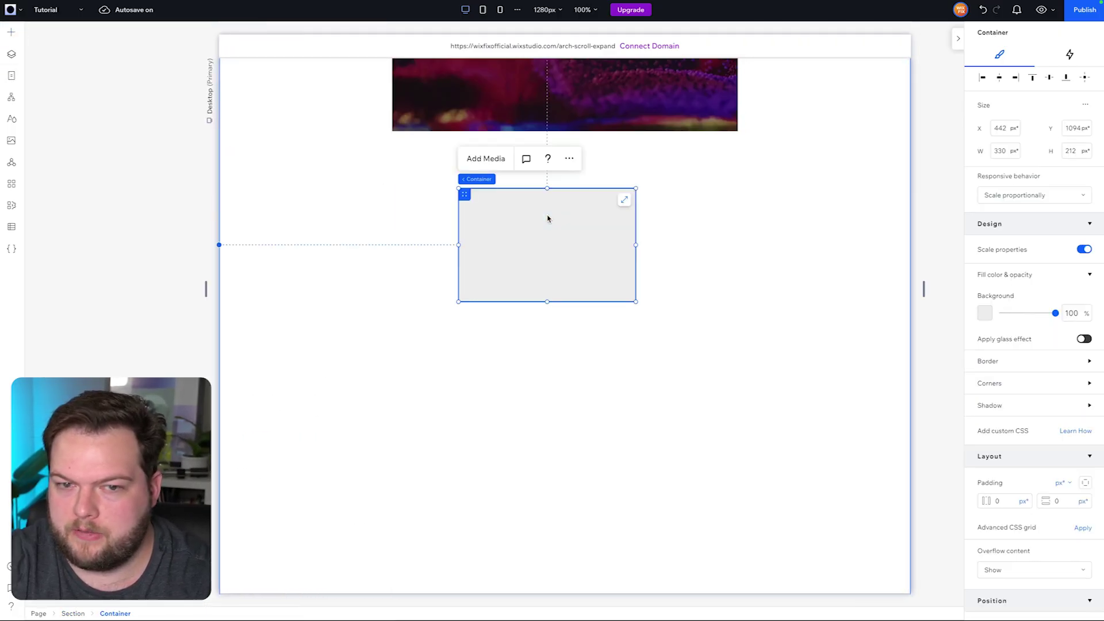
click(12, 55)
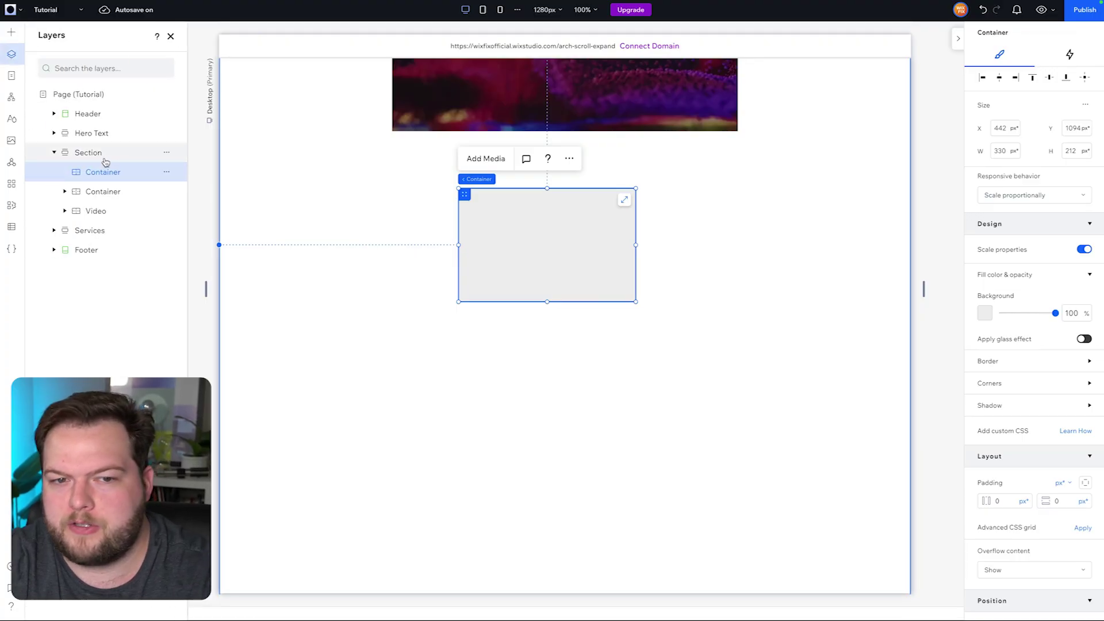
Rename the arch's container layer 'Arch' and the new container layer 'Scroll Controller'
click(96, 212)
double_click(96, 191)
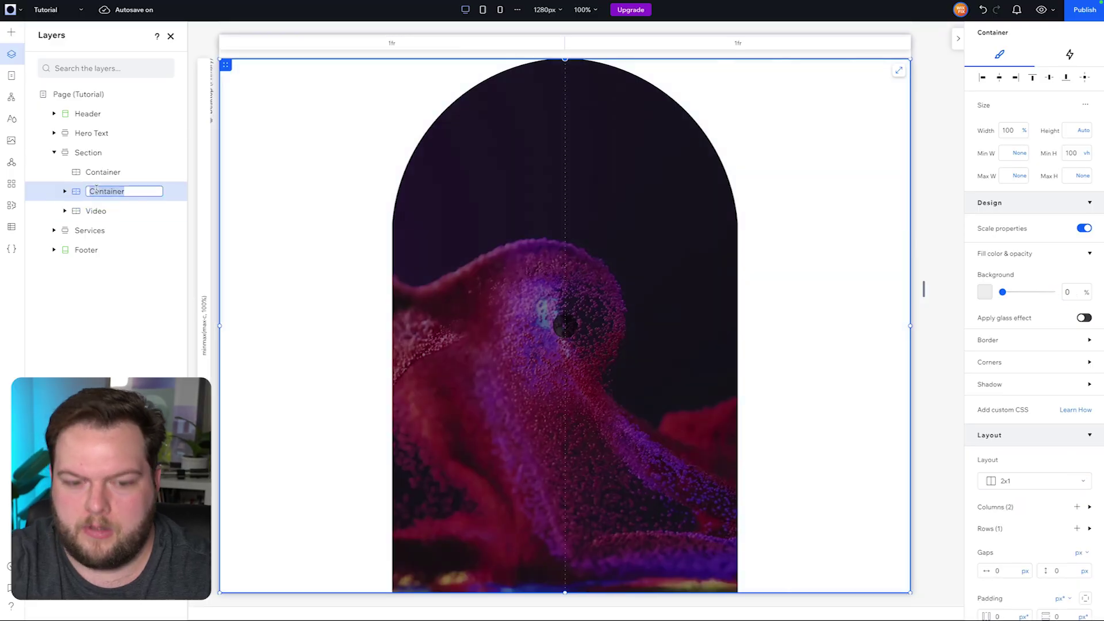
key(Escape)
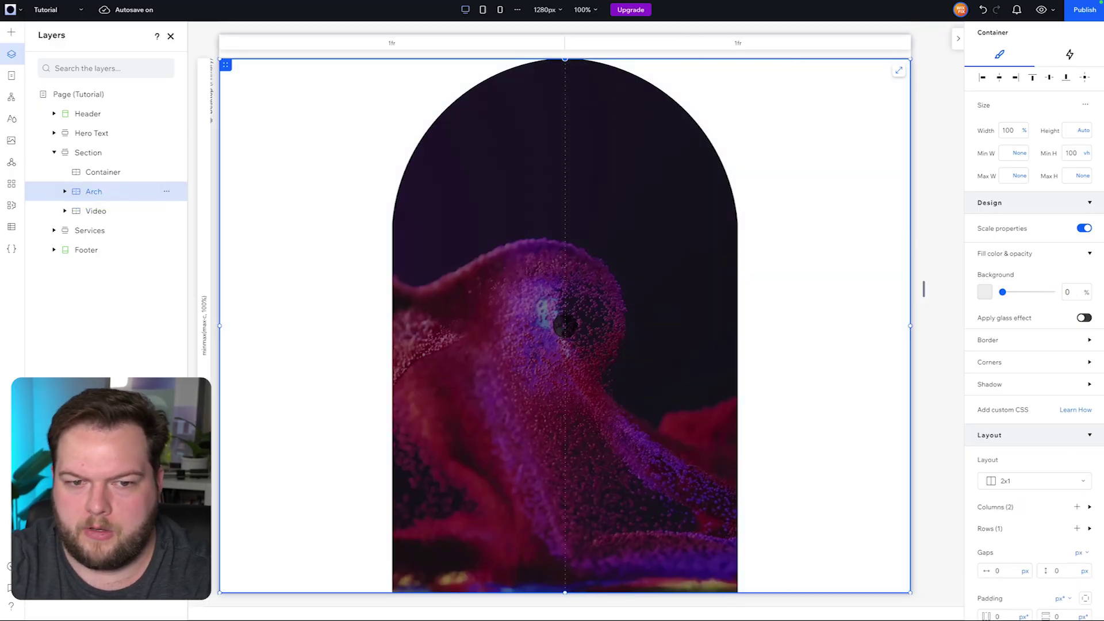
click(98, 174)
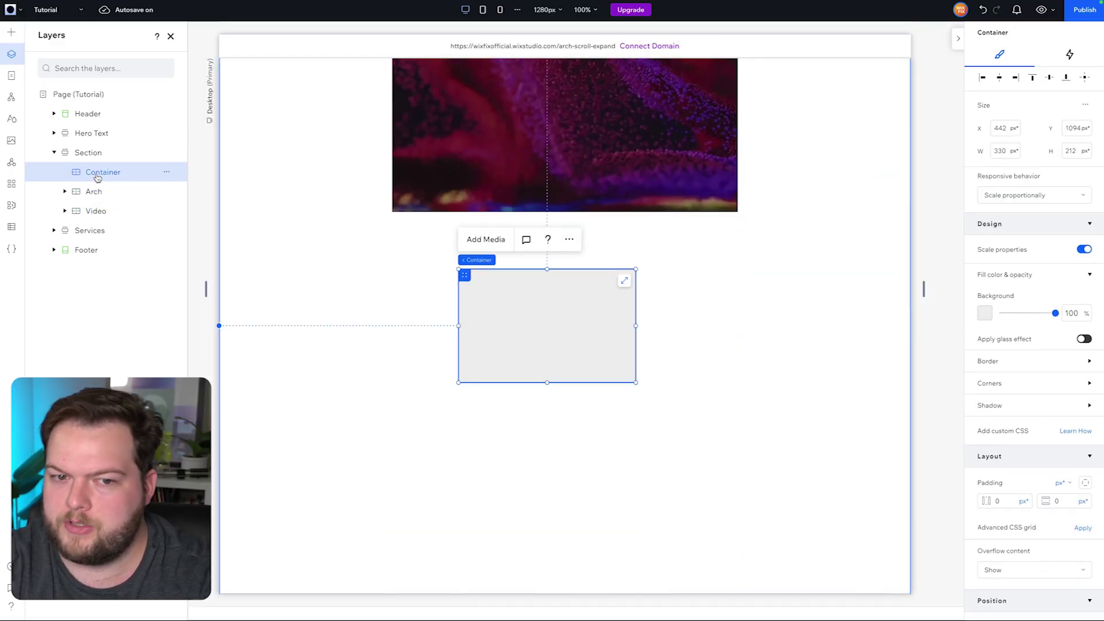
double_click(97, 176)
text(Scrol)
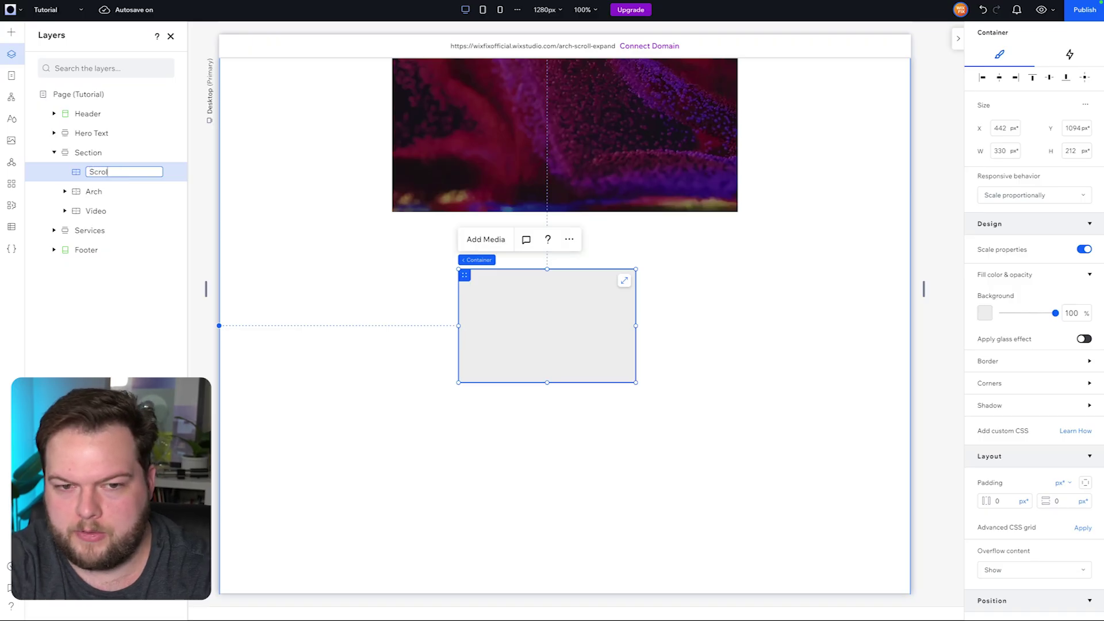
text(l Container)
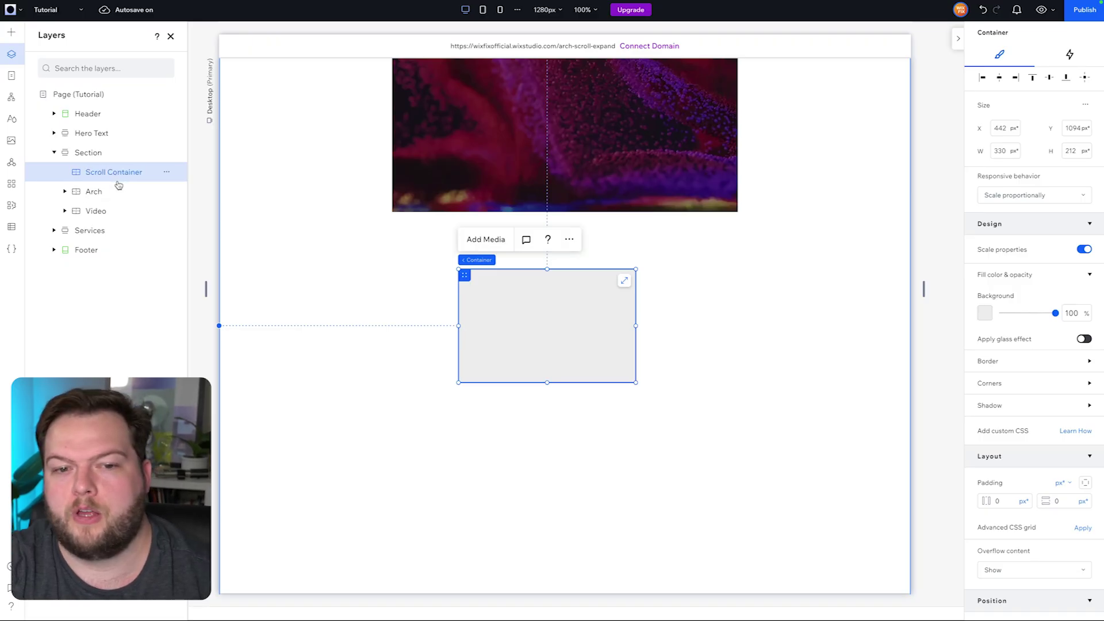
triple_click(118, 174)
text(Scroll Controller)
key(Return)
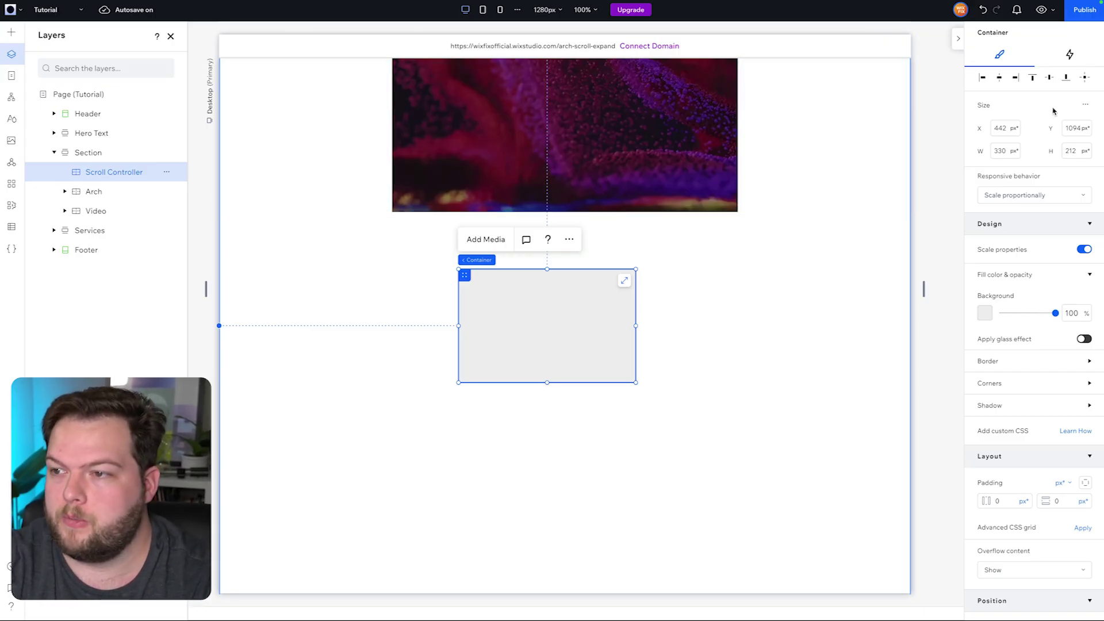
Make the Scroll Controller 30px wide, horizontally centred, with a 100vh top margin
click(1087, 106)
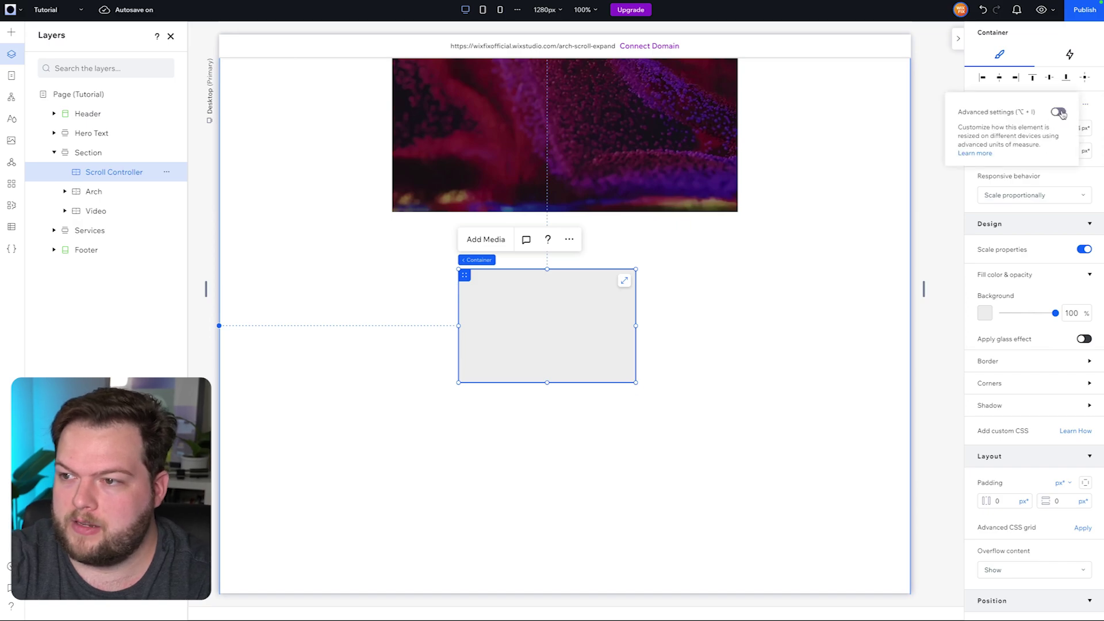
click(1059, 113)
text(30px)
key(Return)
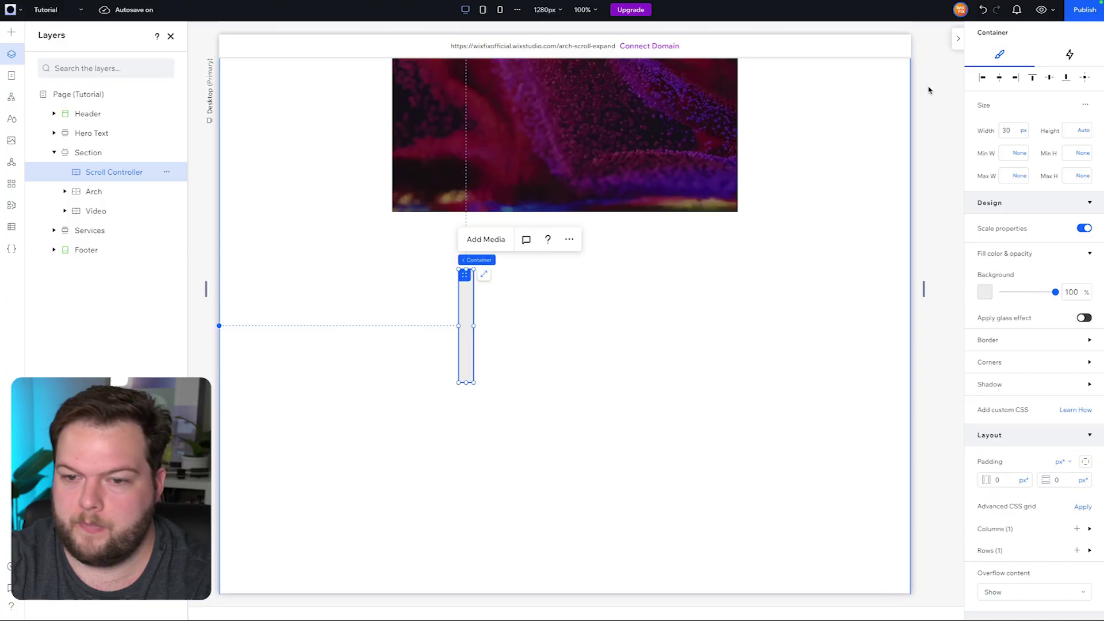
click(1000, 81)
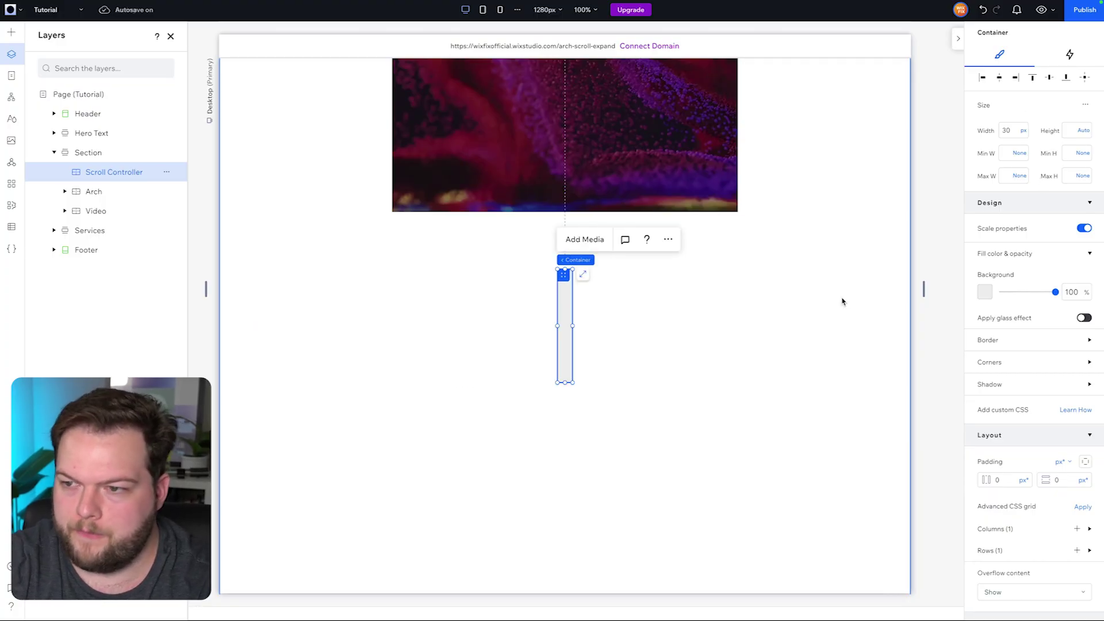
scroll(1030, 344, down, 6)
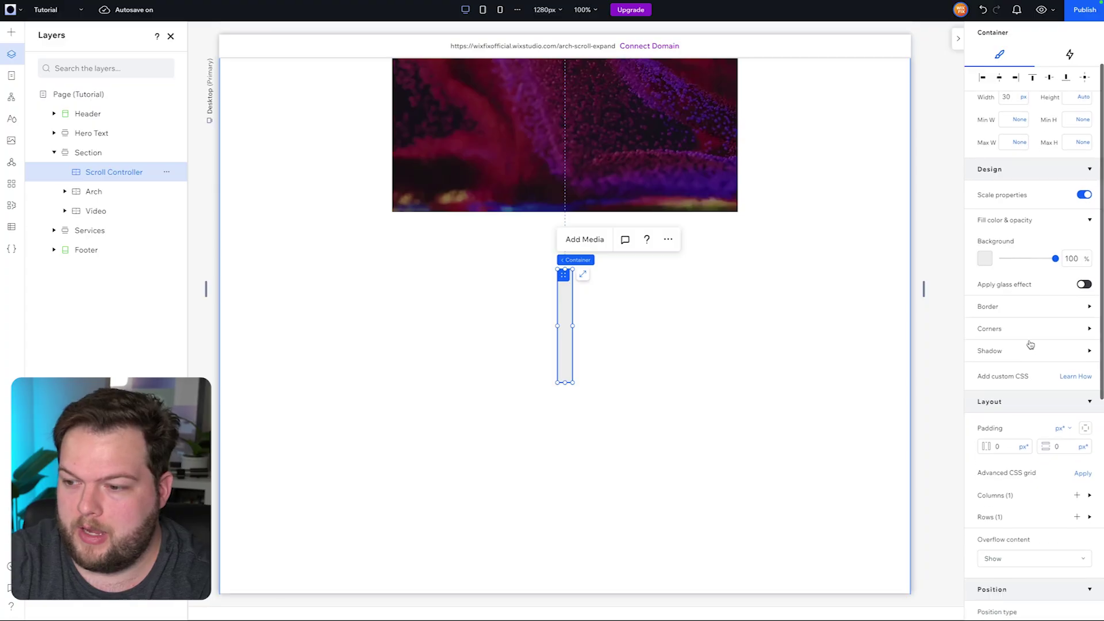
click(1070, 323)
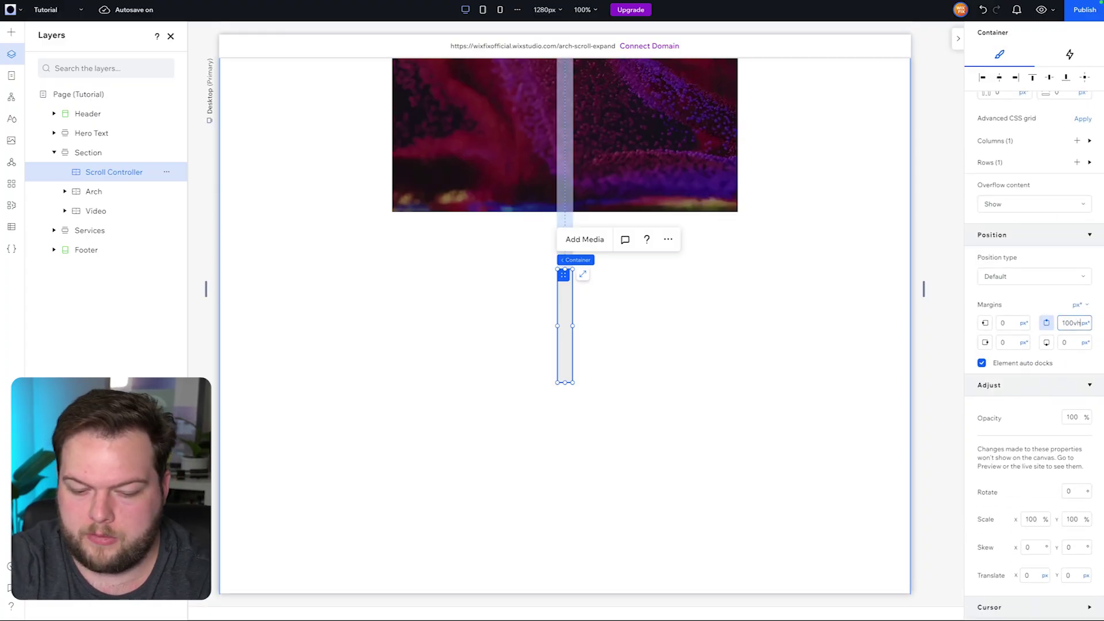
key(Return)
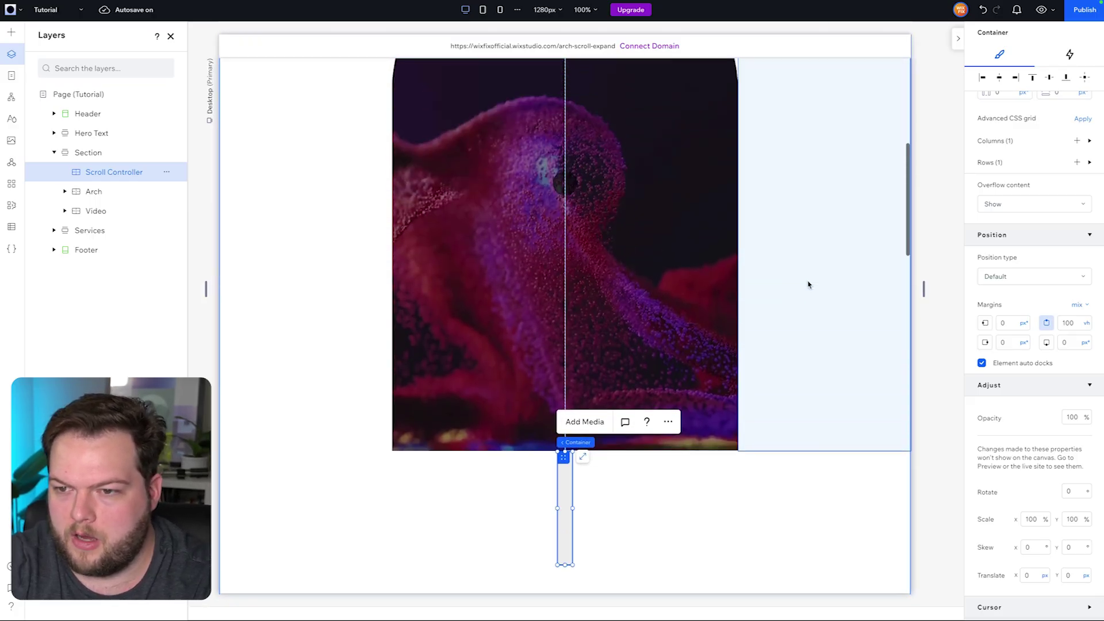
Scroll through the layout and inspect the Scroll Controller's grid column settings
scroll(809, 284, up, 5)
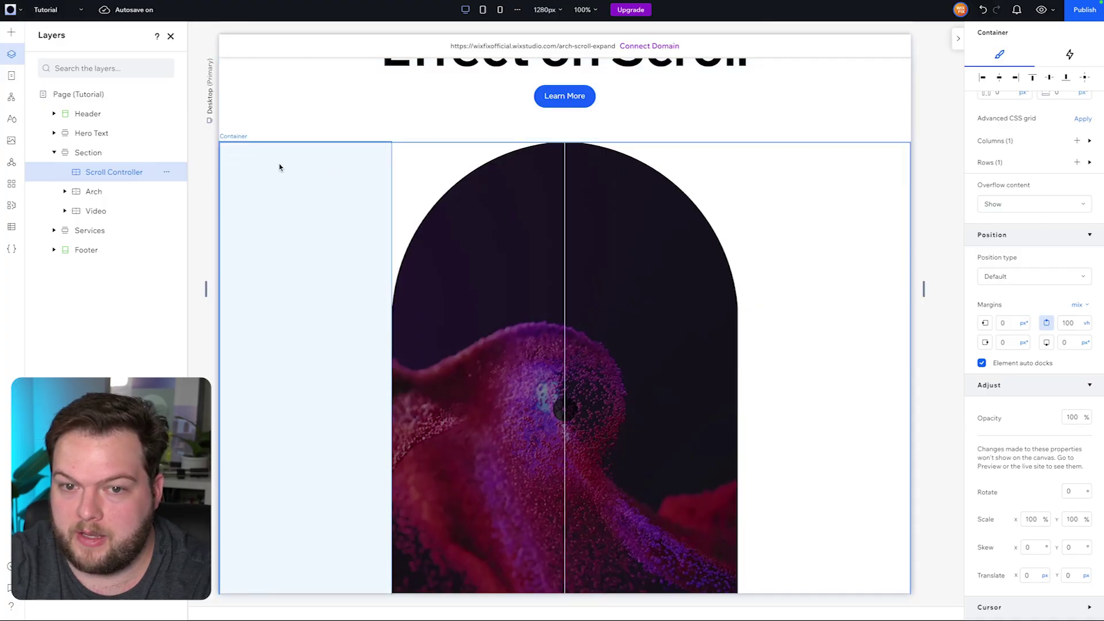
scroll(280, 168, down, 5)
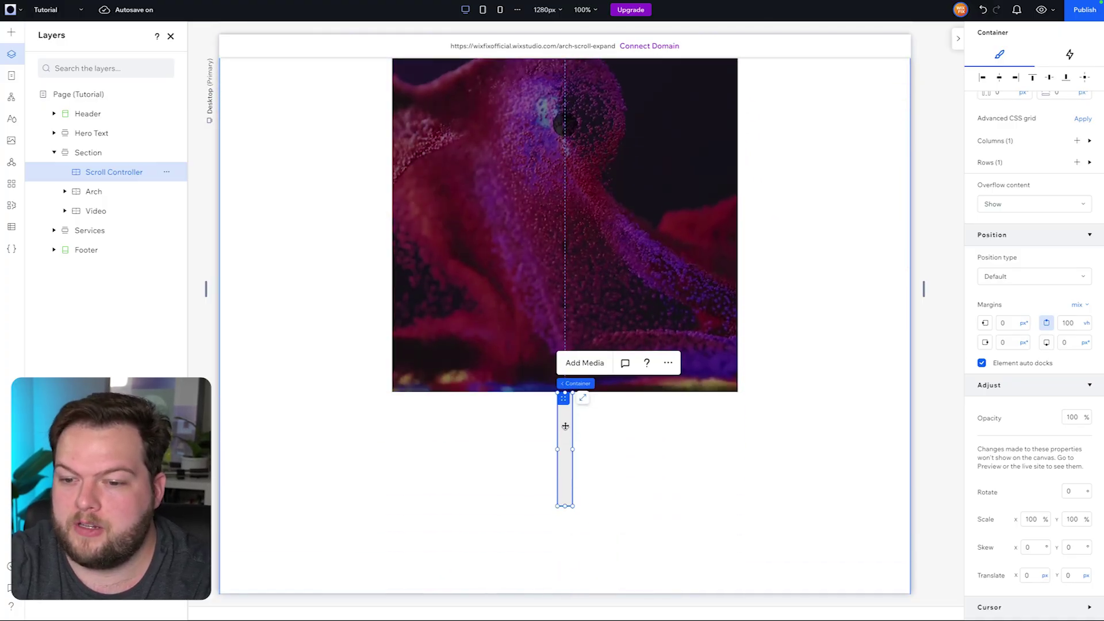
scroll(563, 424, up, 4)
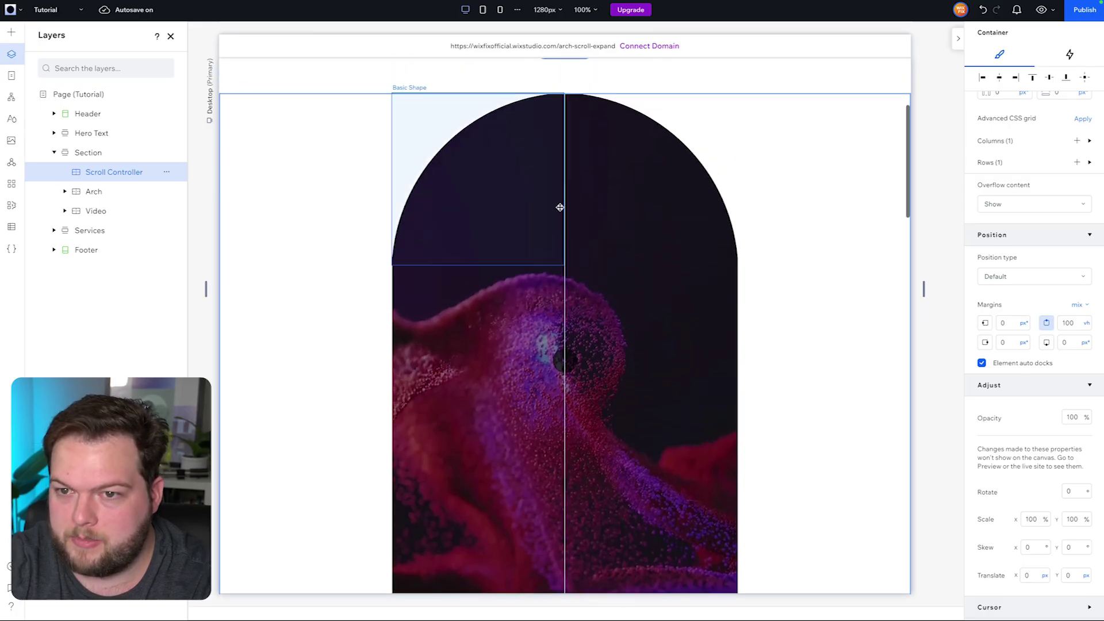
scroll(564, 109, down, 5)
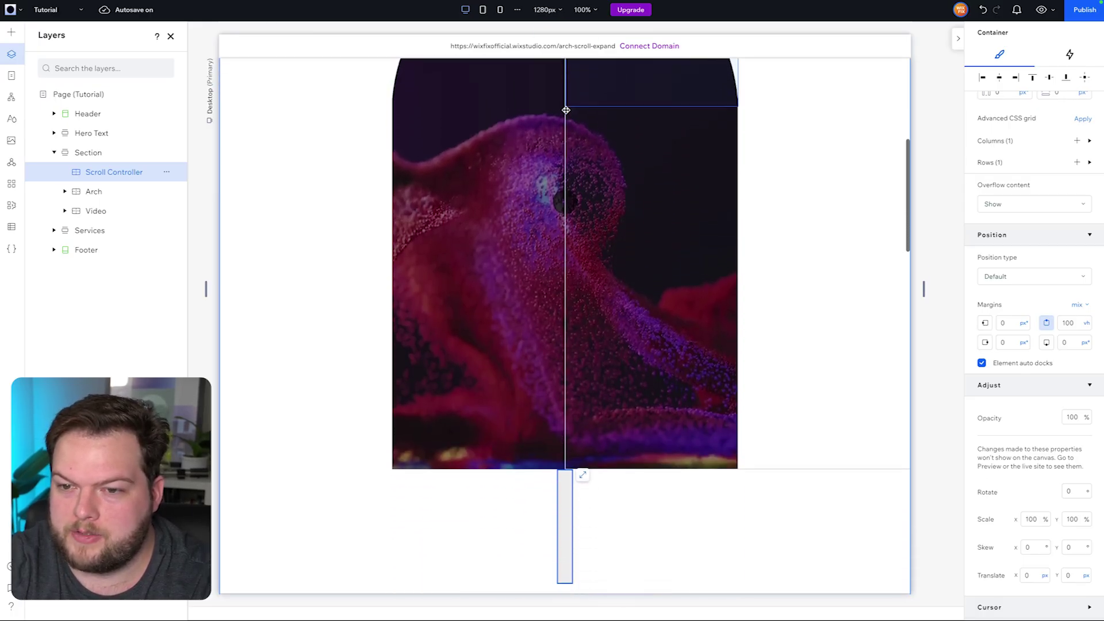
scroll(705, 236, up, 3)
scroll(578, 264, up, 5)
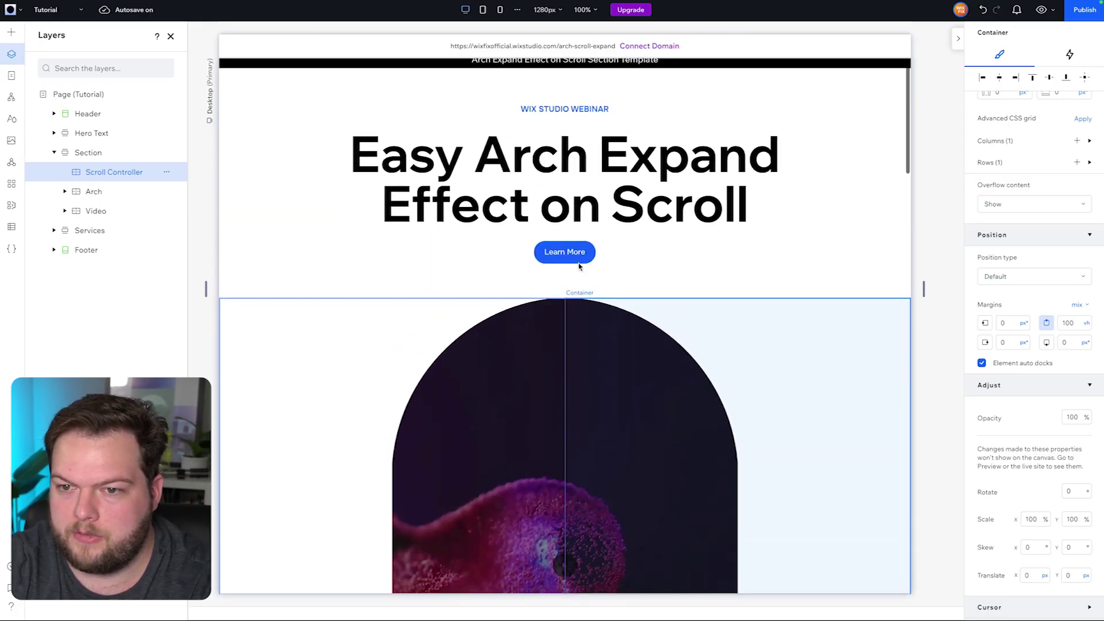
scroll(578, 263, down, 7)
scroll(578, 264, up, 5)
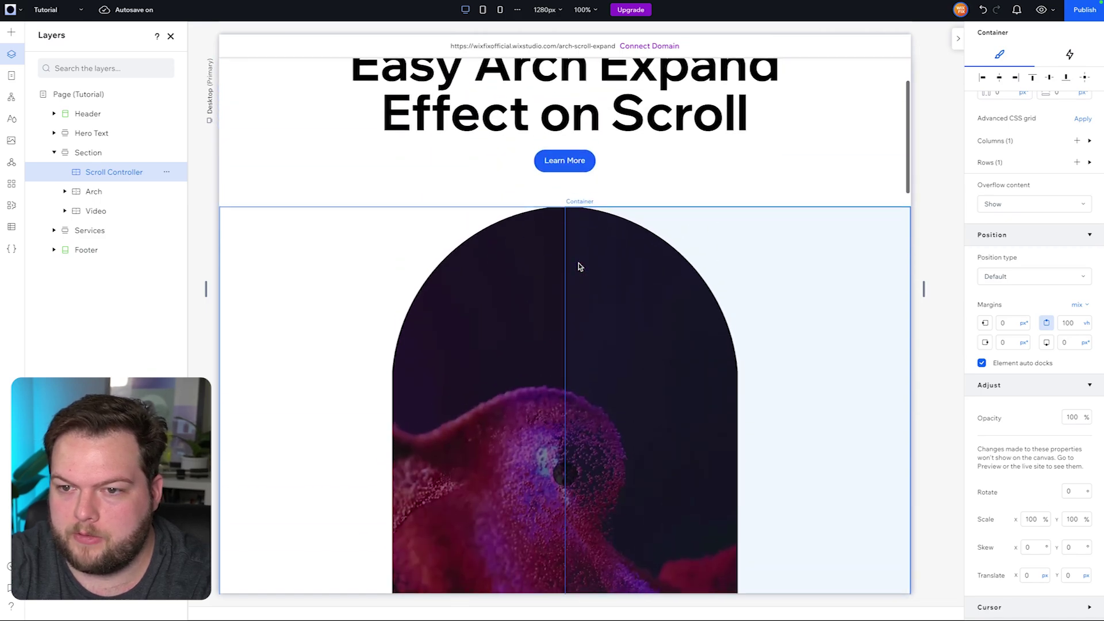
scroll(578, 263, down, 4)
scroll(579, 266, down, 3)
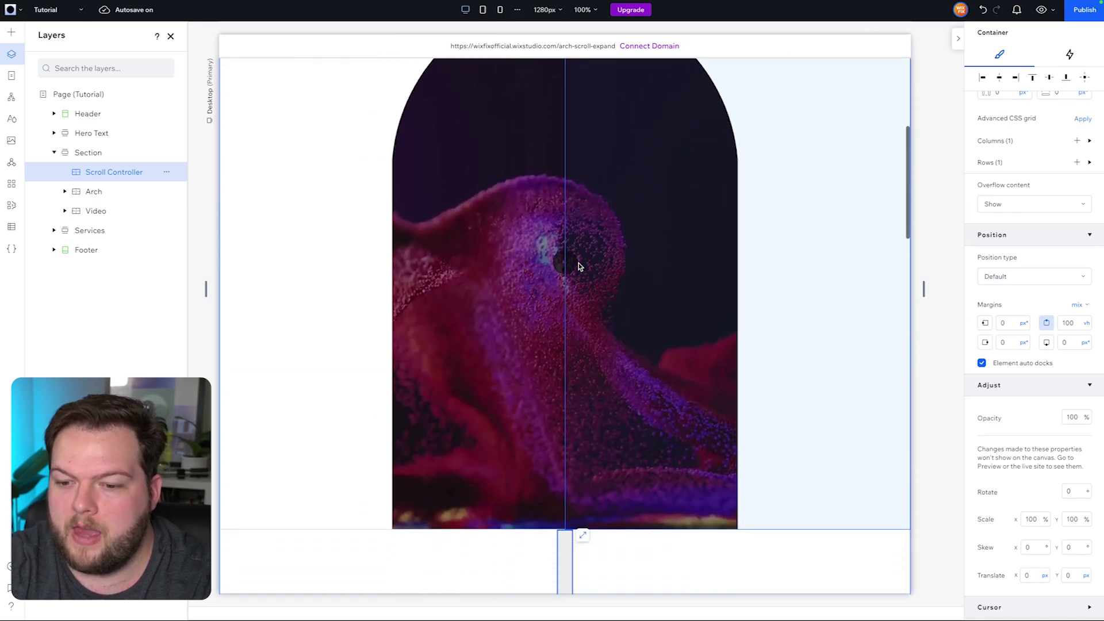
scroll(566, 522, down, 1)
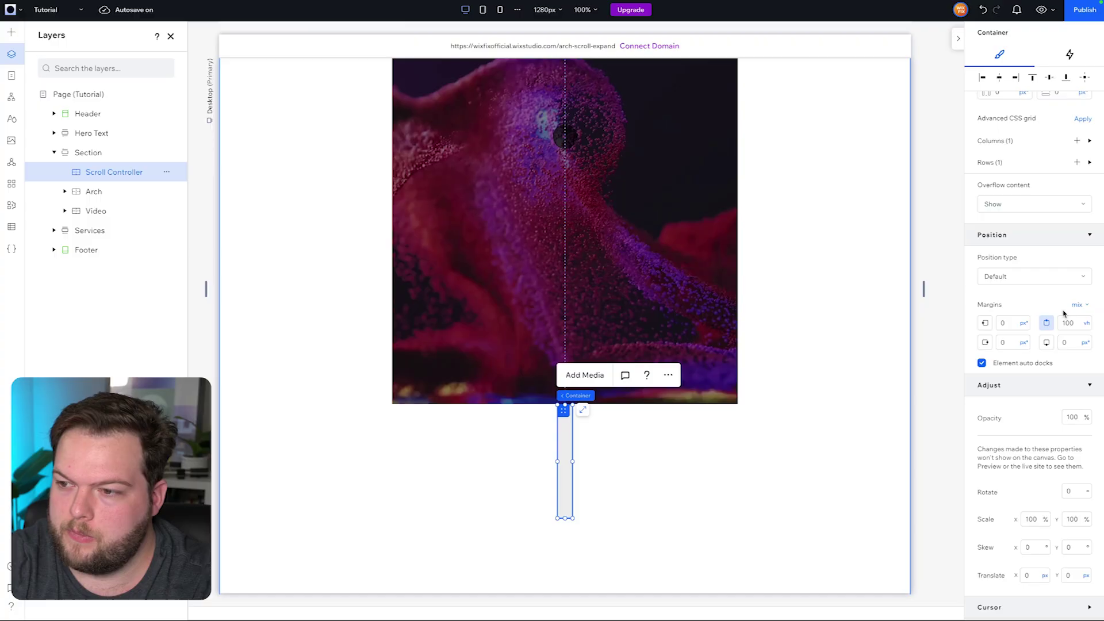
scroll(1064, 314, up, 2)
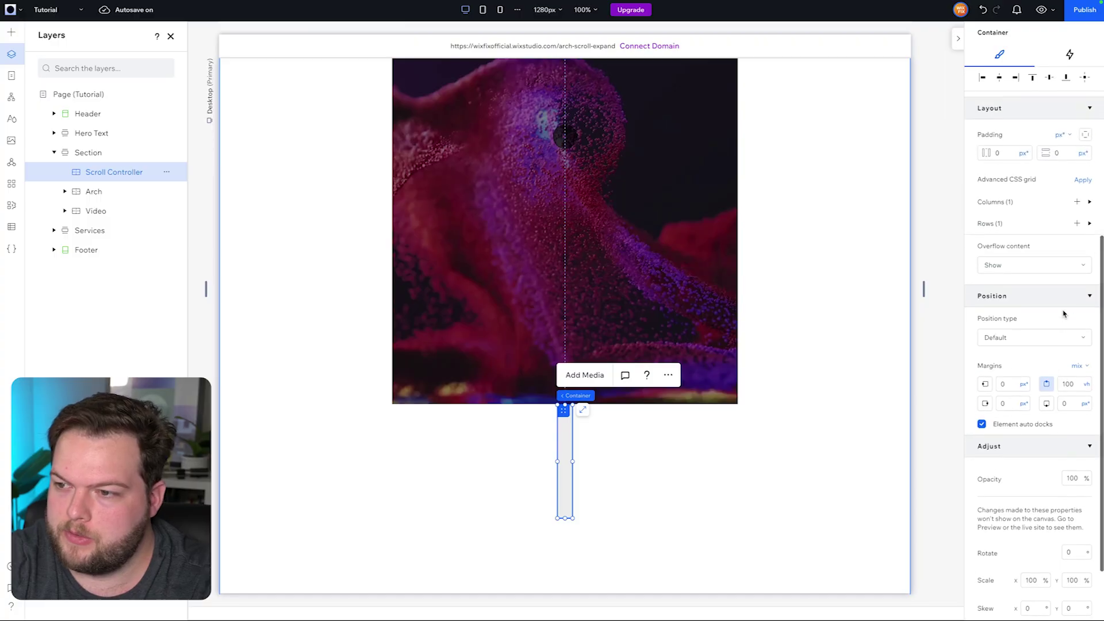
click(998, 211)
click(998, 213)
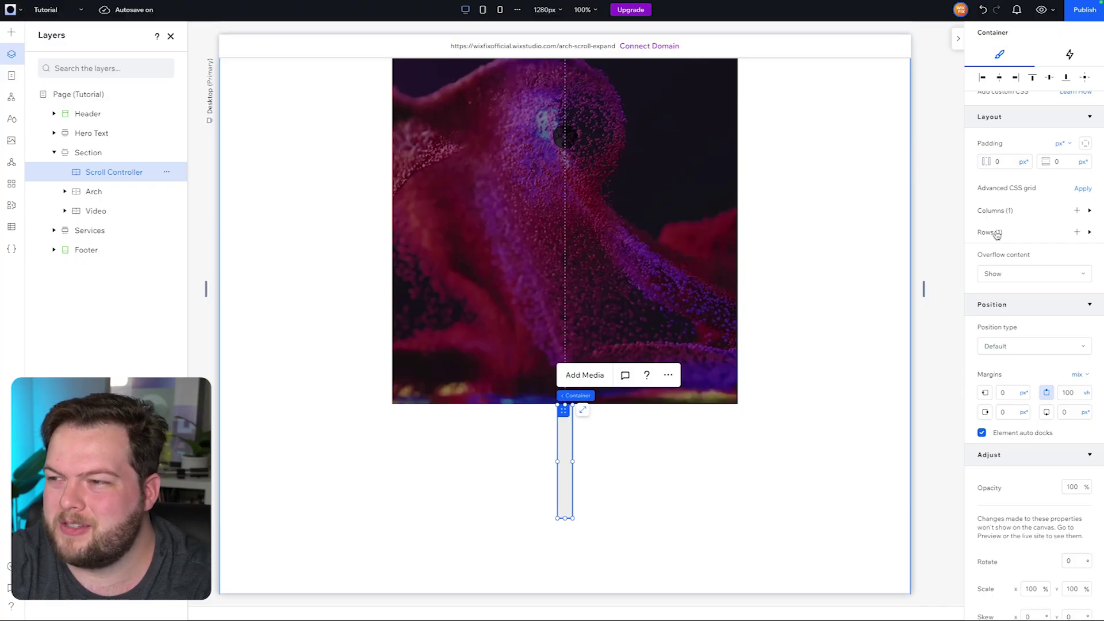
Set the Scroll Controller's grid row height to 200 vh
click(997, 233)
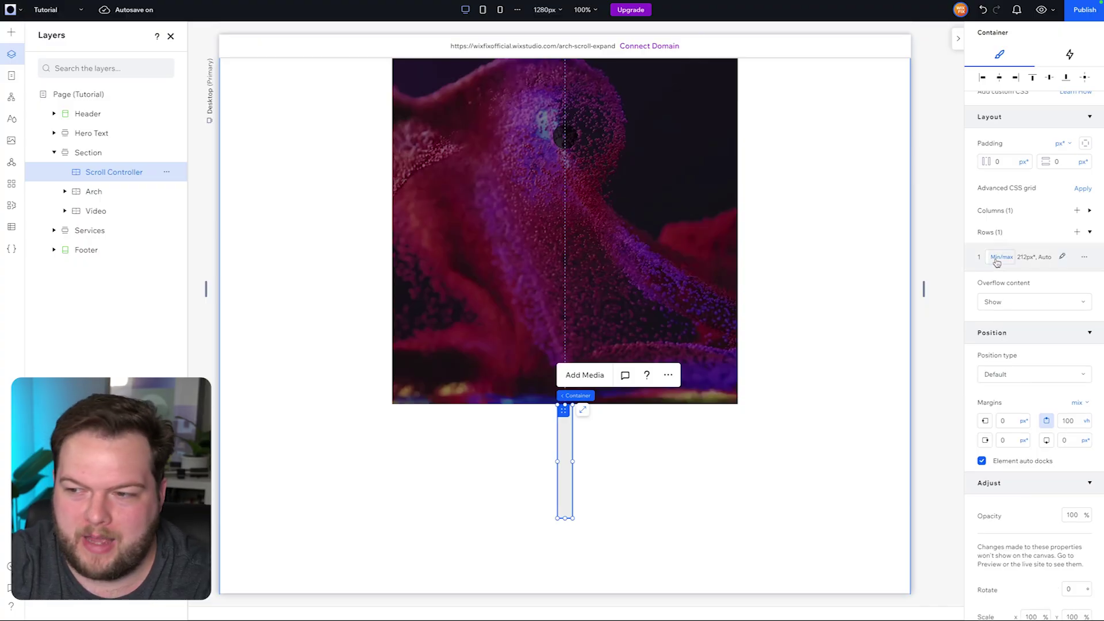
click(999, 259)
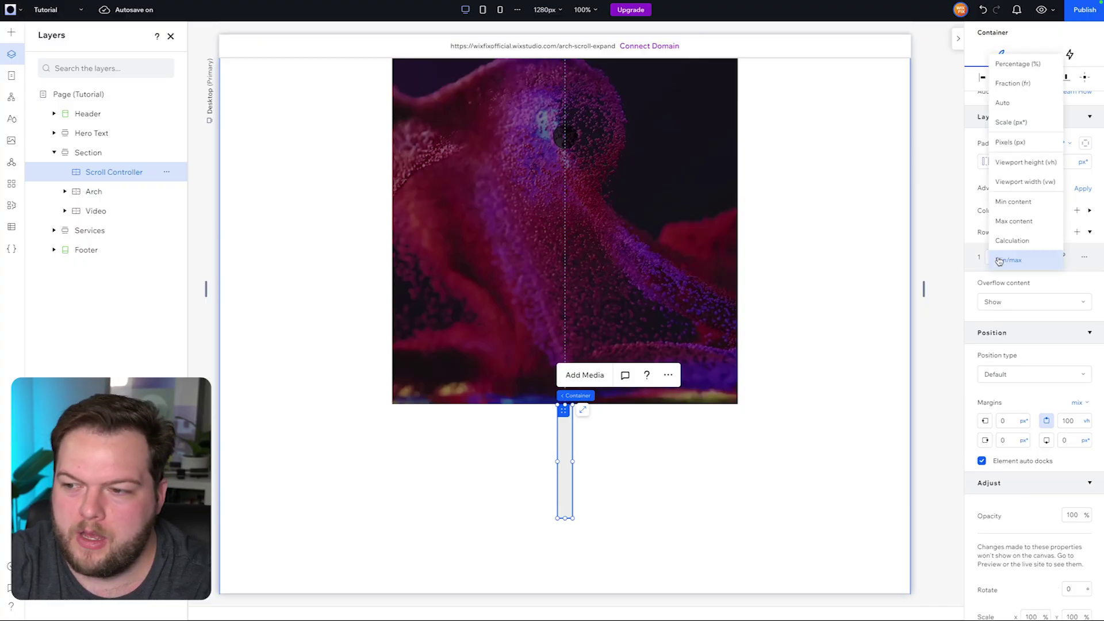
click(1014, 163)
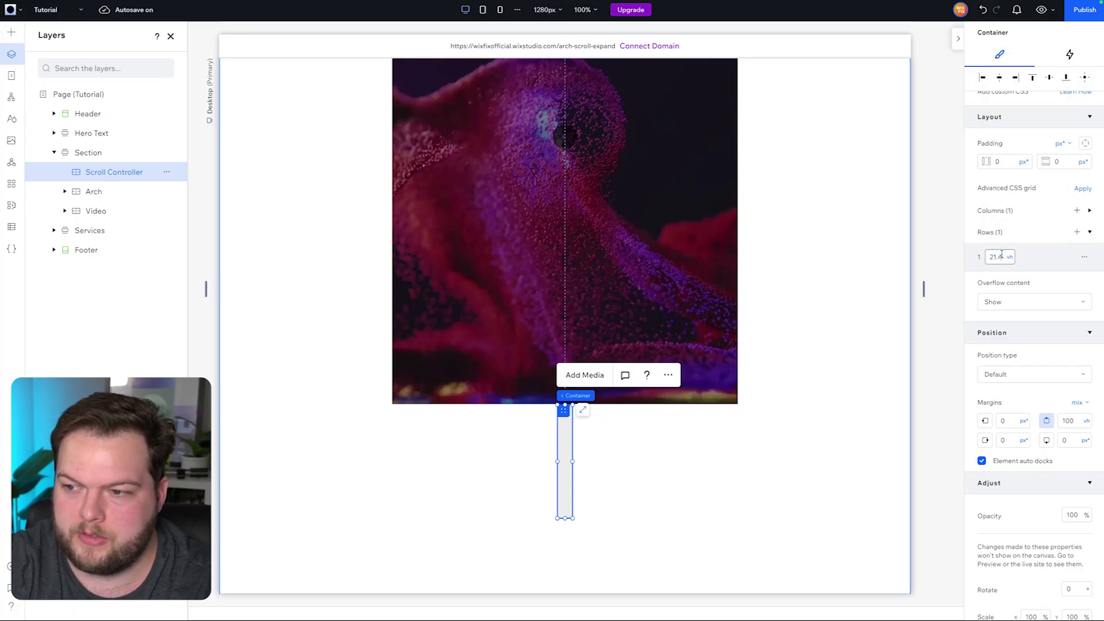
click(1002, 257)
text(200)
key(Return)
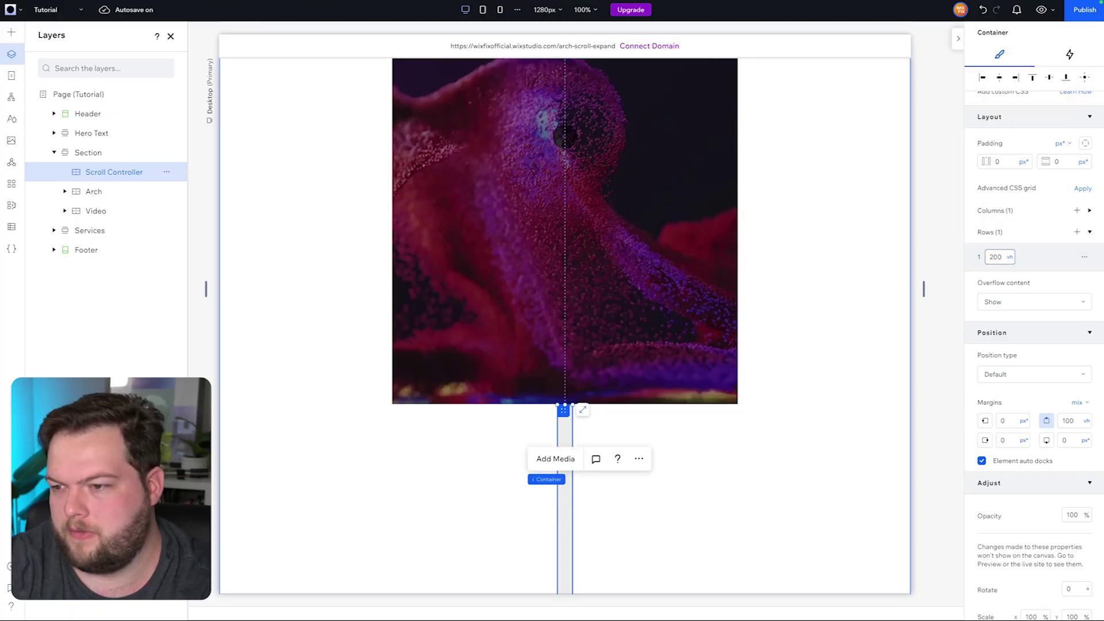
scroll(715, 401, down, 1)
scroll(715, 401, down, 2)
click(794, 367)
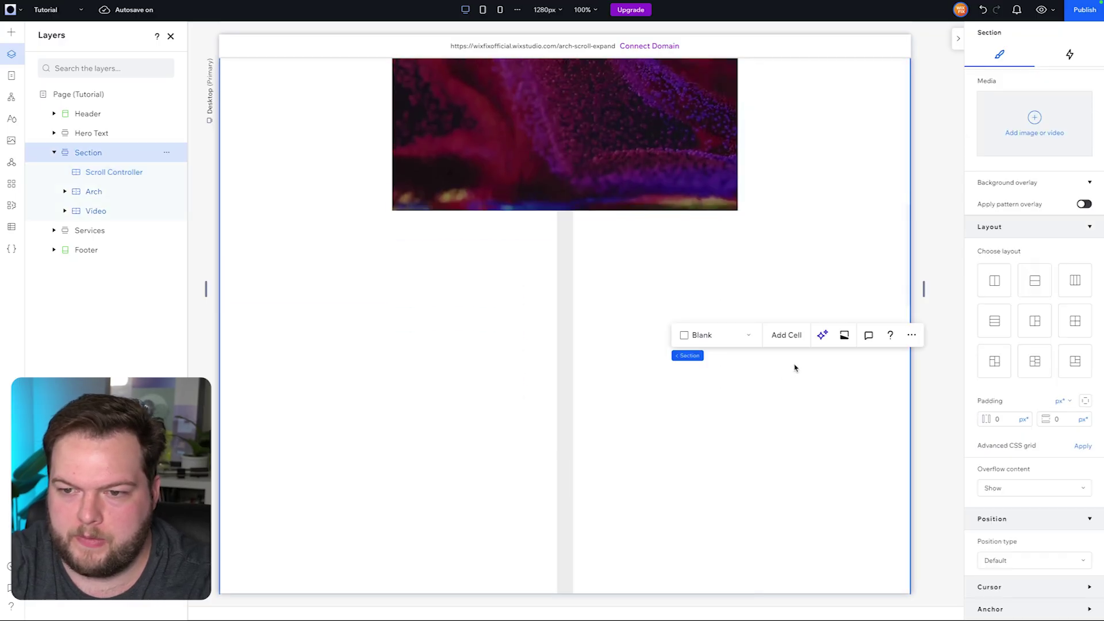
Change the arch section's height from 3500 px to 2970 px
scroll(794, 367, down, 3)
scroll(795, 368, down, 5)
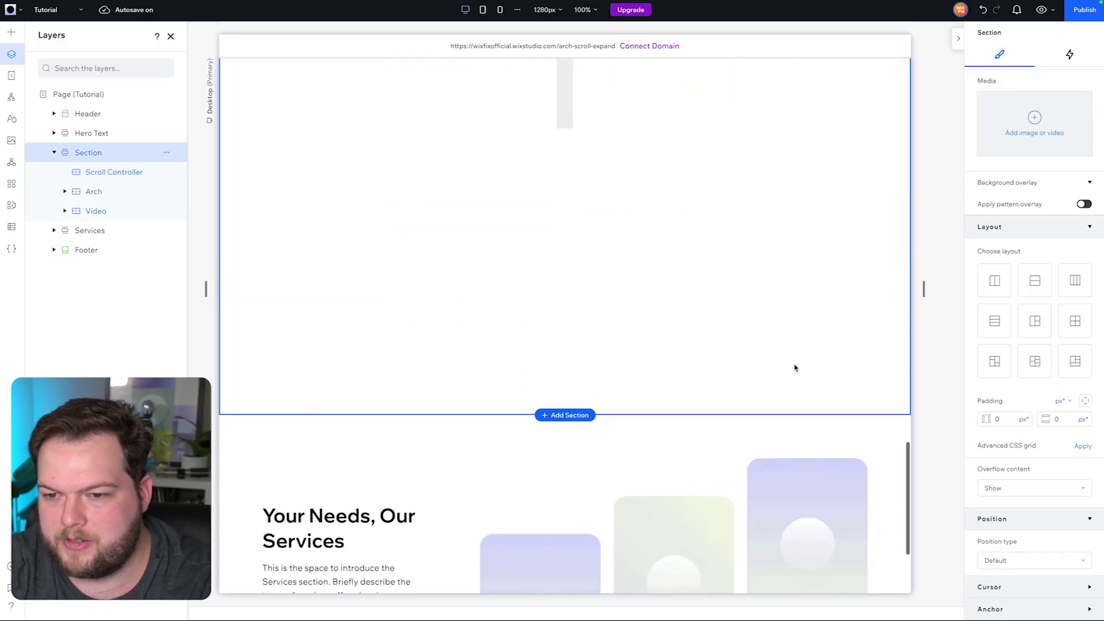
scroll(734, 313, up, 10)
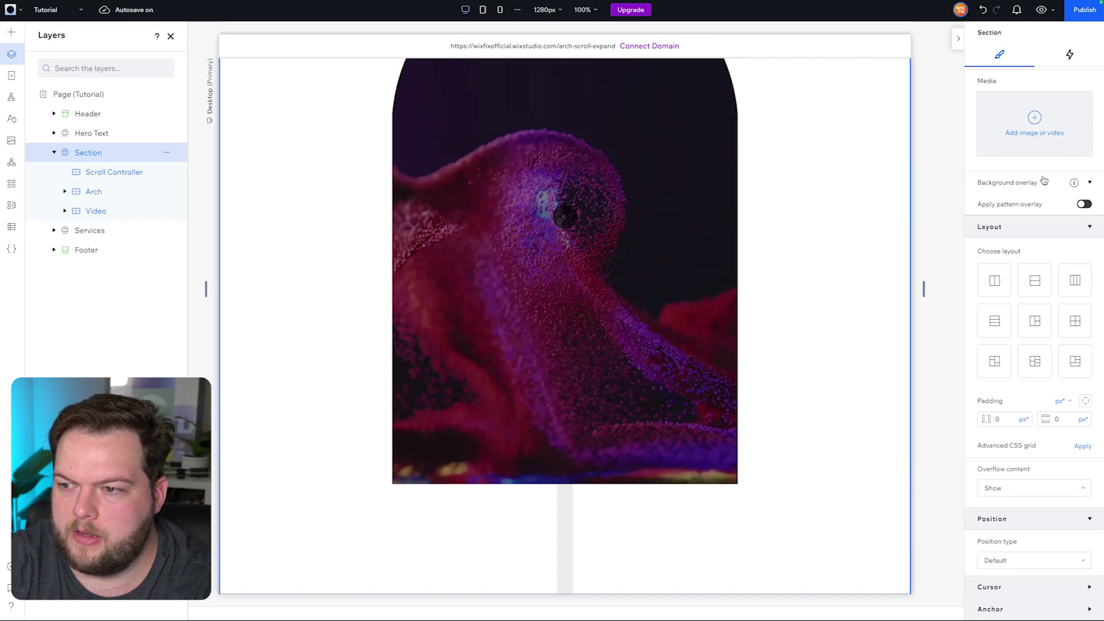
scroll(1010, 189, up, 4)
click(1076, 103)
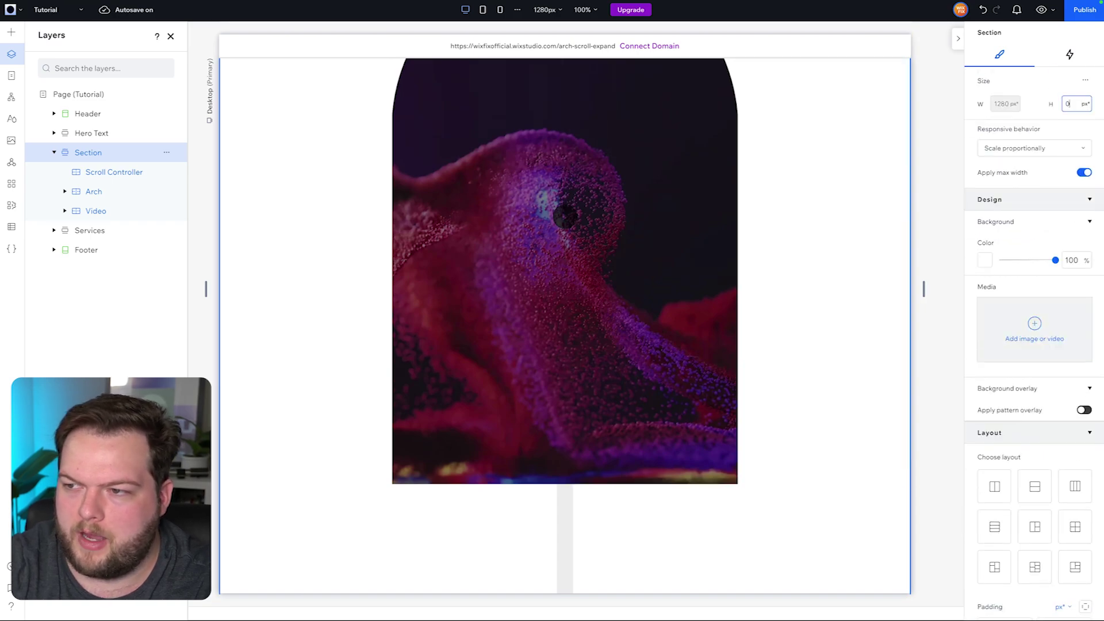
key(Return)
scroll(384, 374, down, 10)
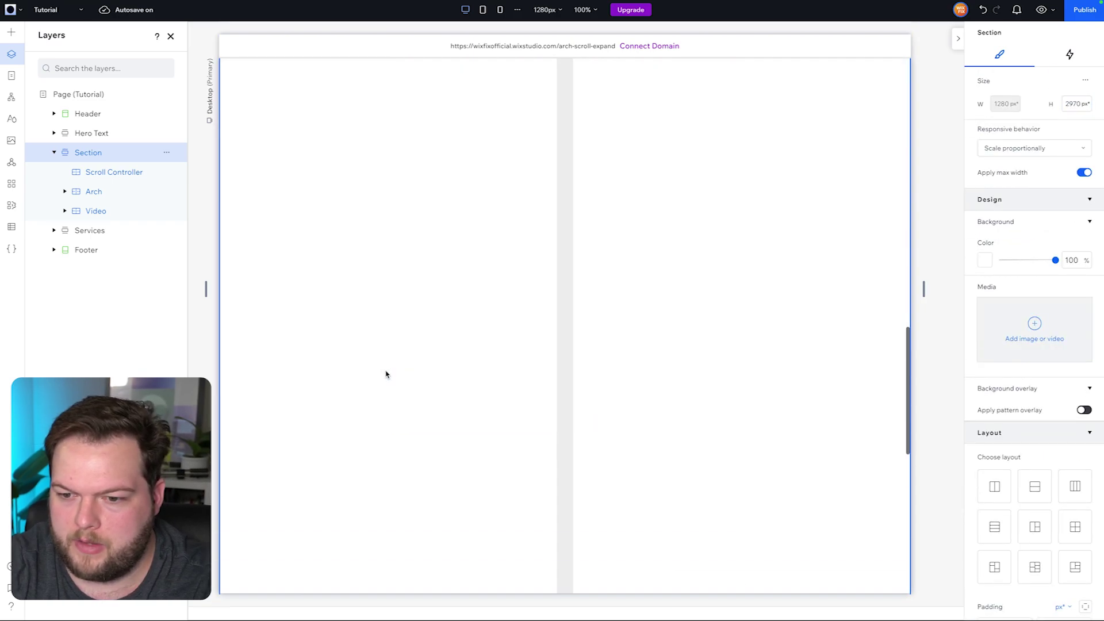
scroll(592, 322, up, 10)
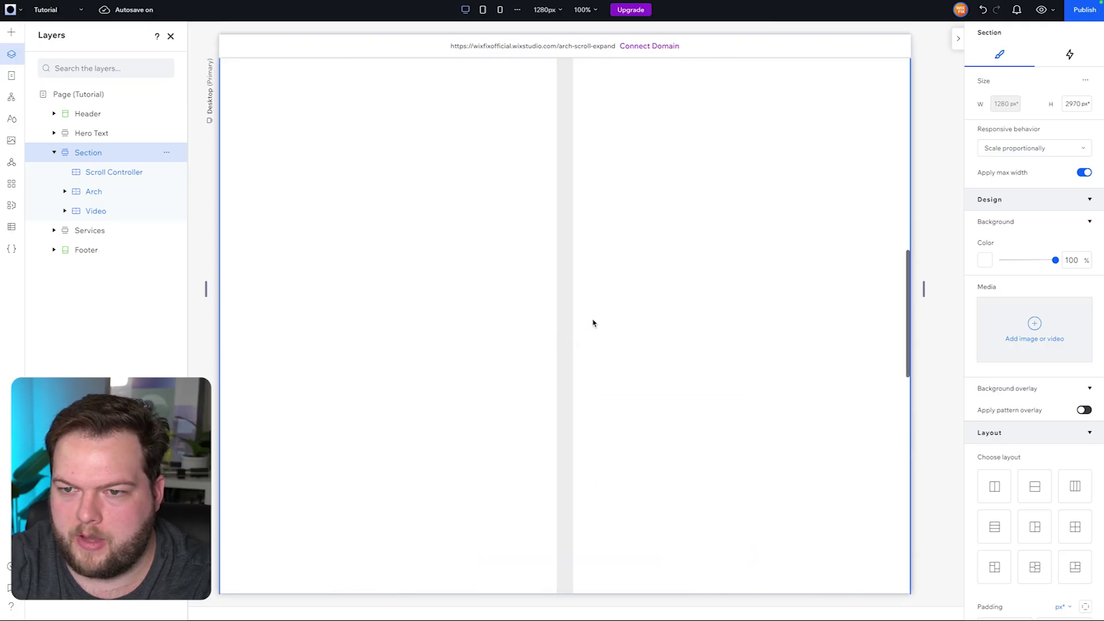
scroll(592, 320, up, 3)
scroll(592, 321, down, 8)
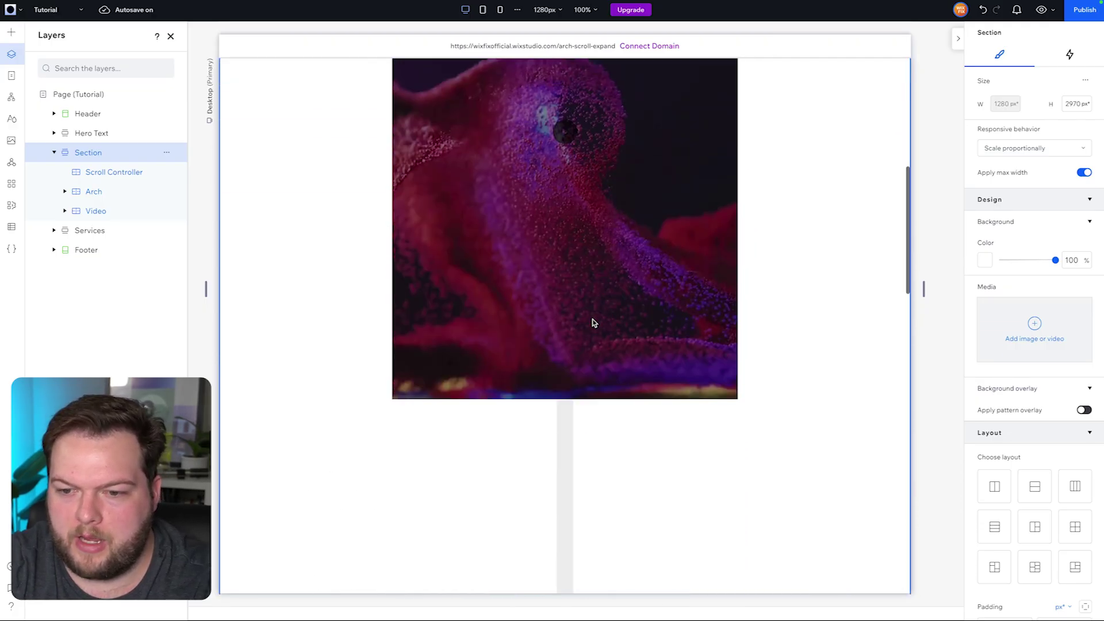
click(570, 307)
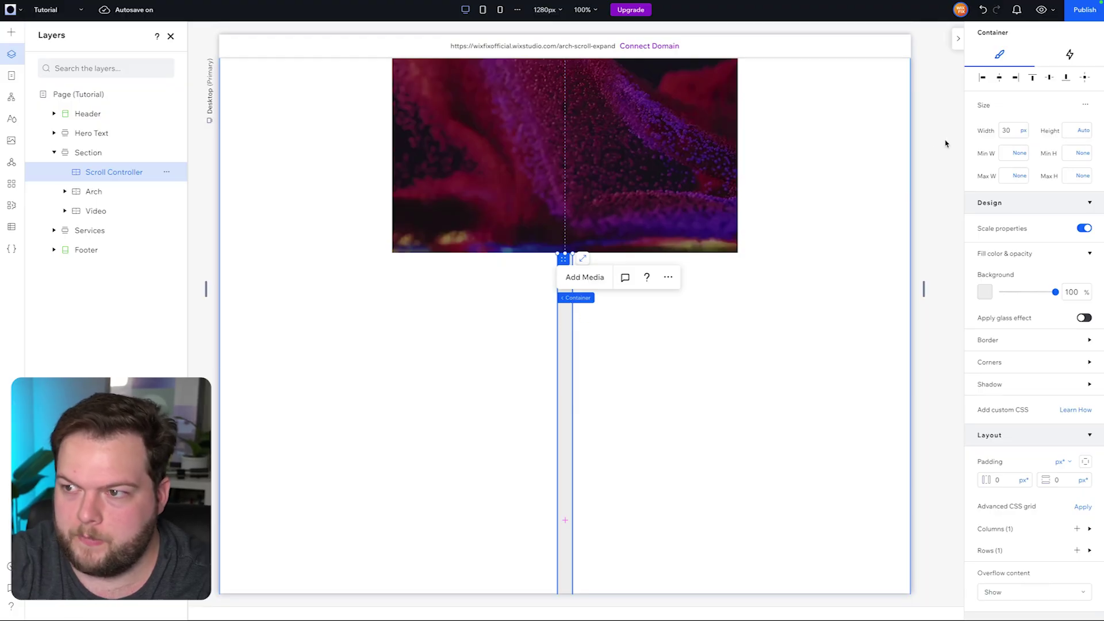
Add a scroll-triggered Out animation with the Expand effect acting on the Arch
click(1070, 57)
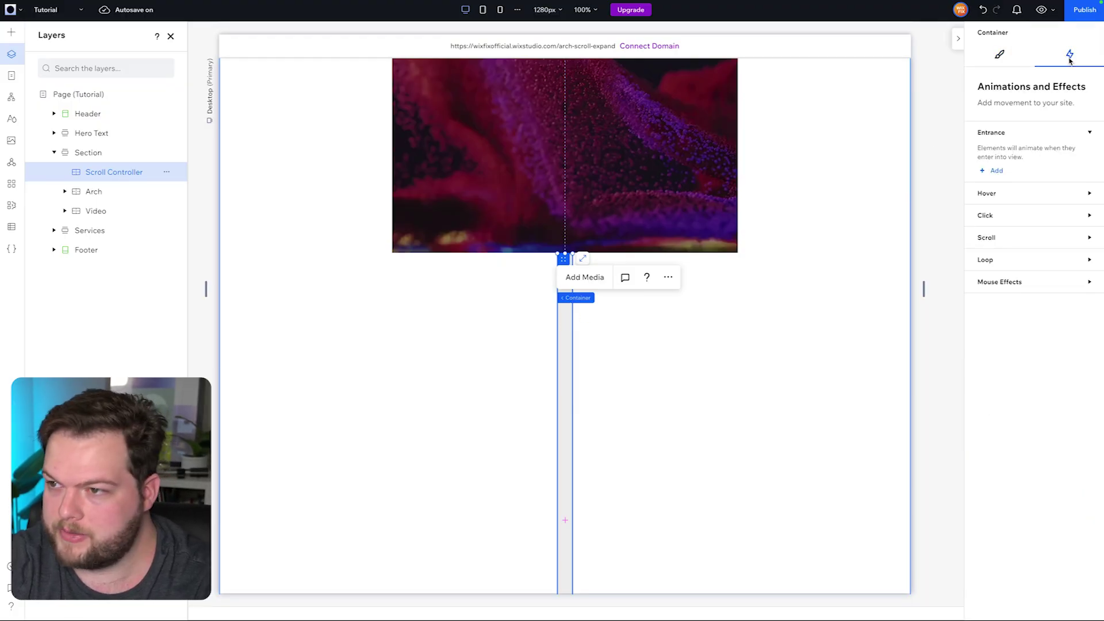
click(989, 238)
click(995, 267)
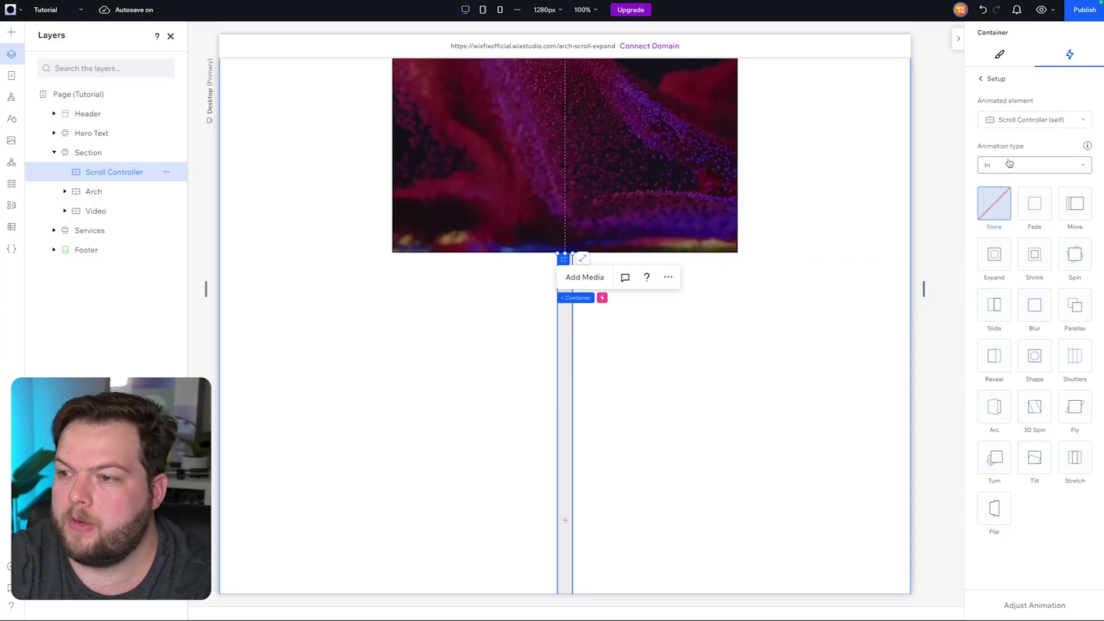
click(1017, 122)
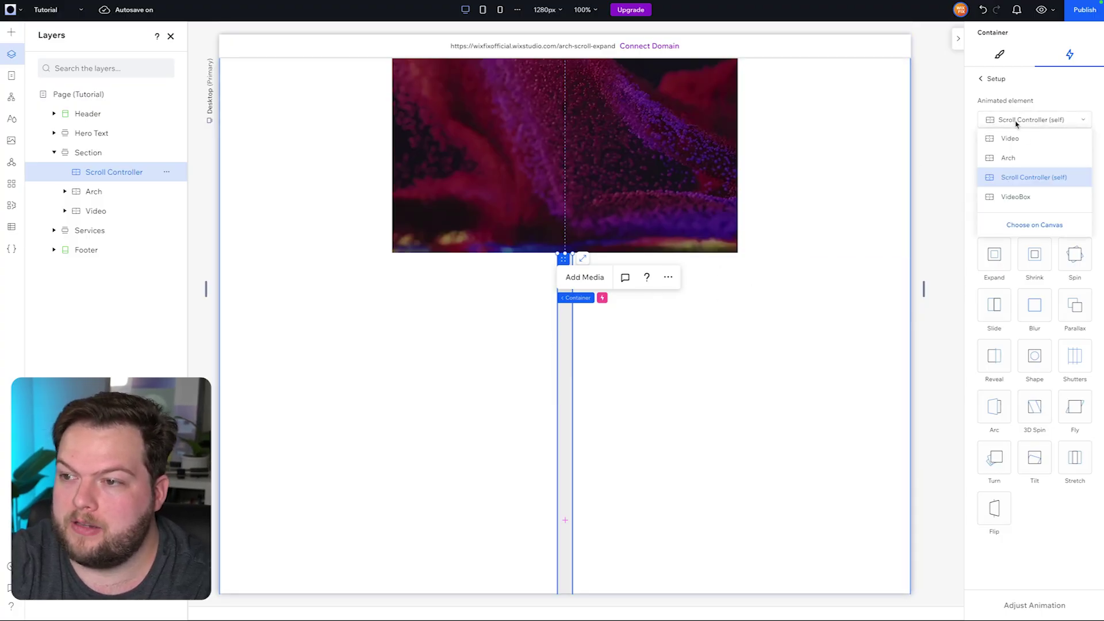
click(1010, 158)
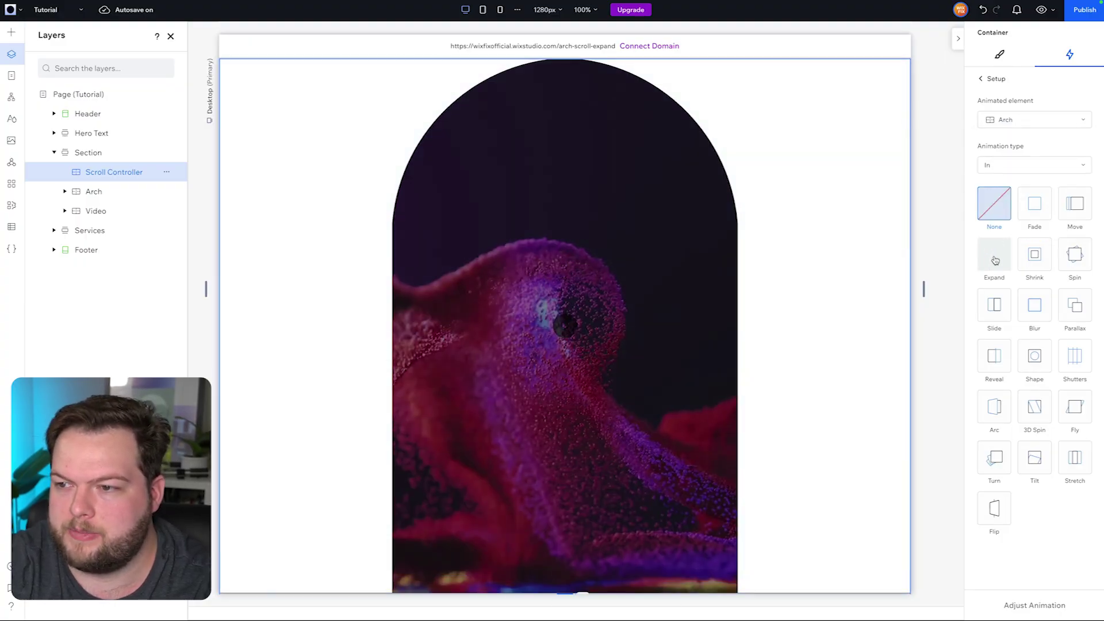
click(993, 166)
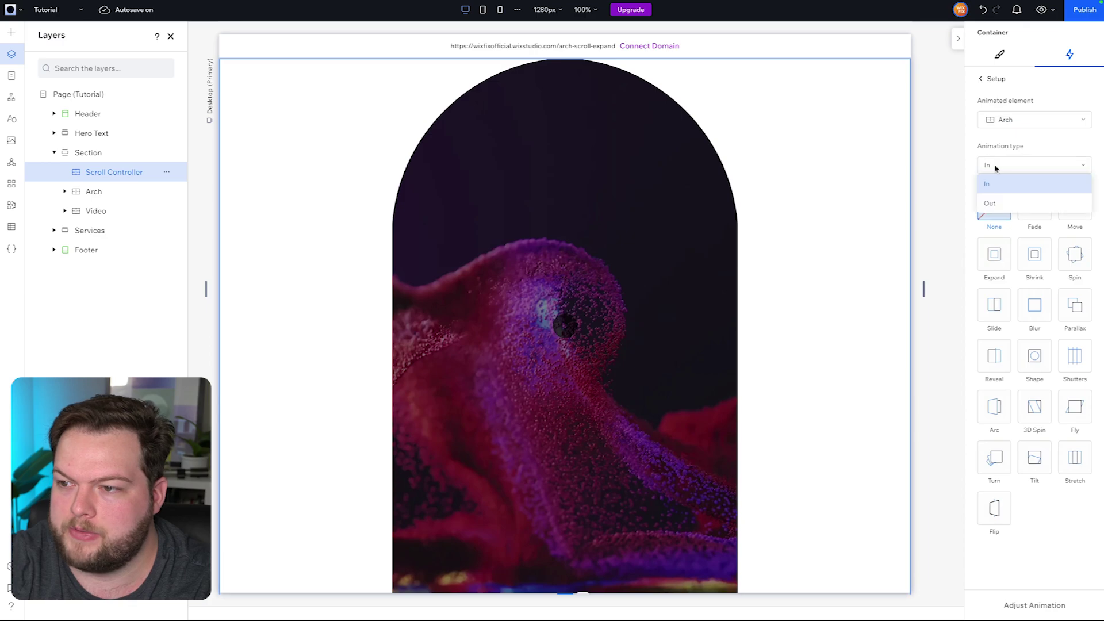
click(990, 203)
click(995, 255)
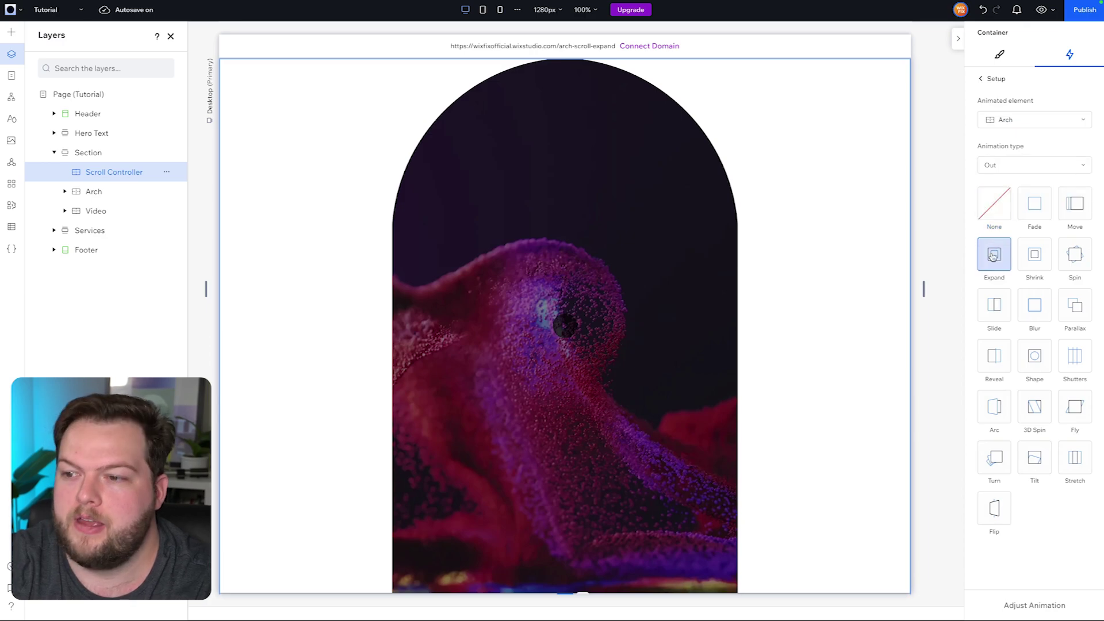
click(1026, 607)
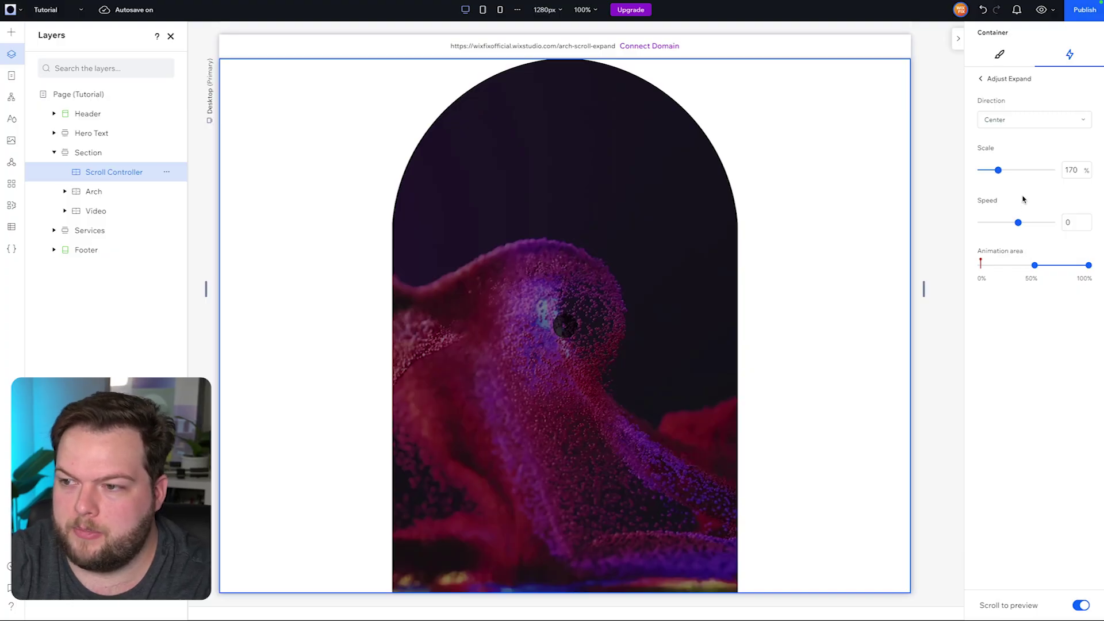
Start the Arch's Expand effect at 0% of the scroll and scale it to 240%
drag(1035, 268, 957, 270)
mouse_move(986, 268)
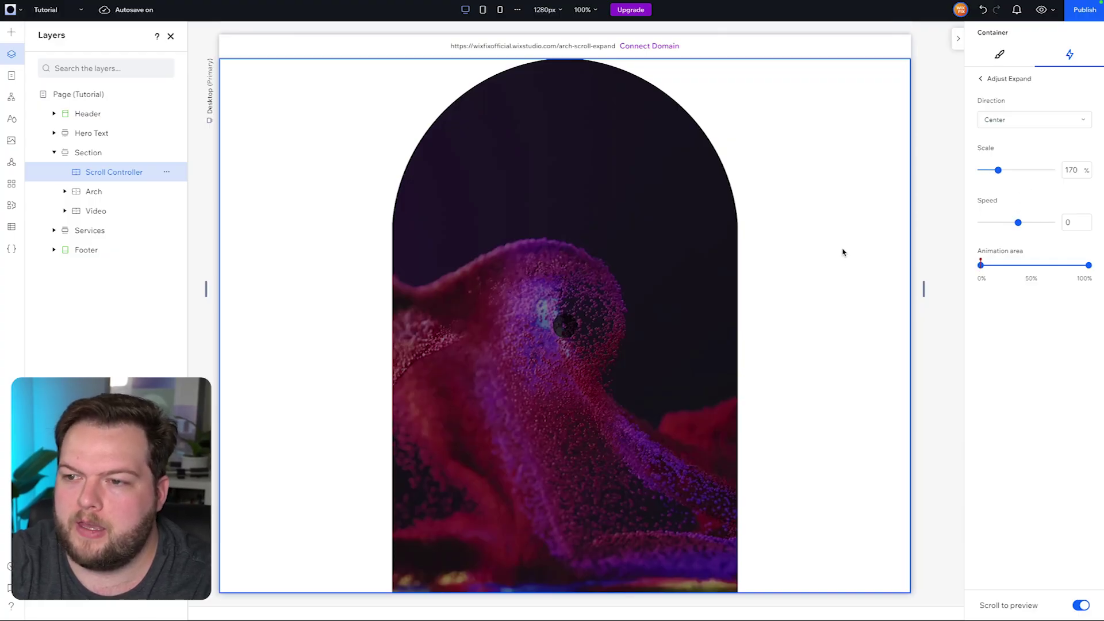
scroll(843, 252, down, 6)
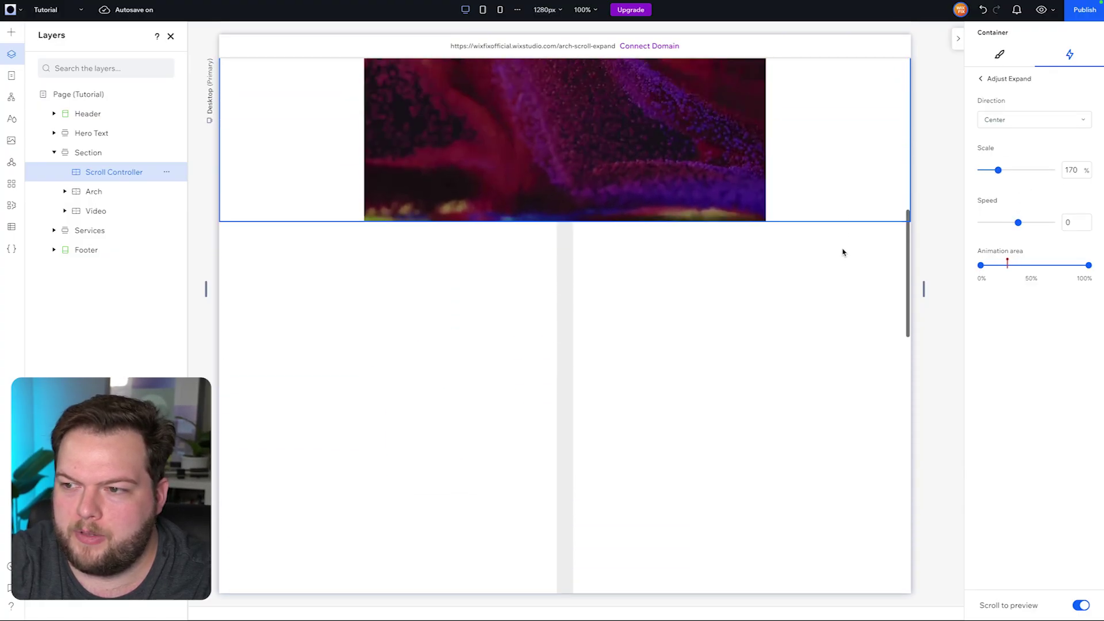
scroll(843, 252, up, 1)
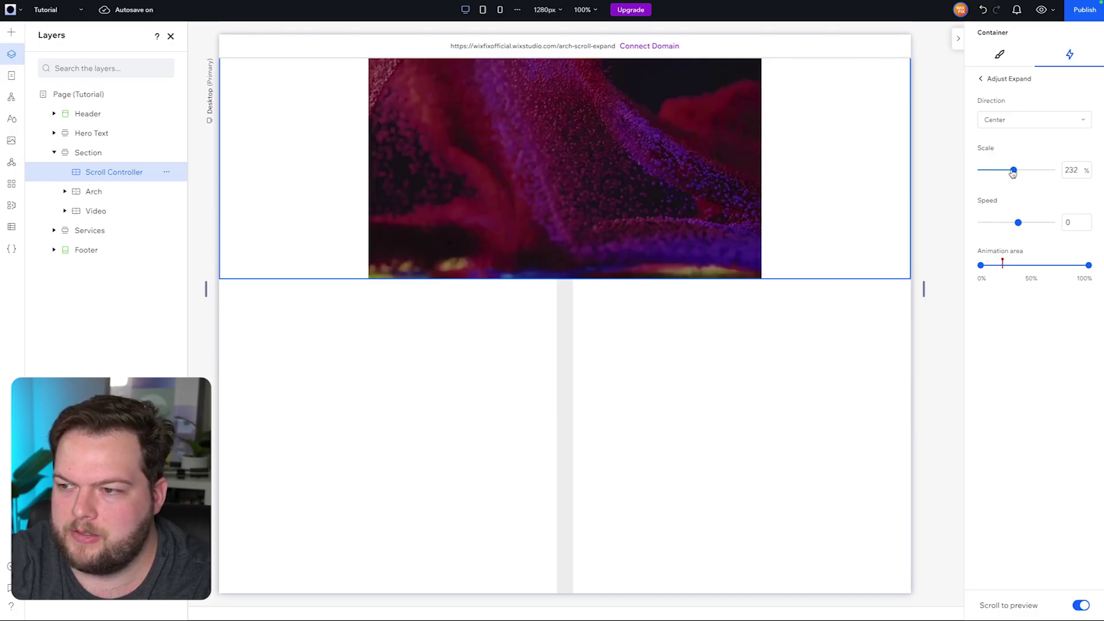
double_click(1079, 167)
text(240)
key(Return)
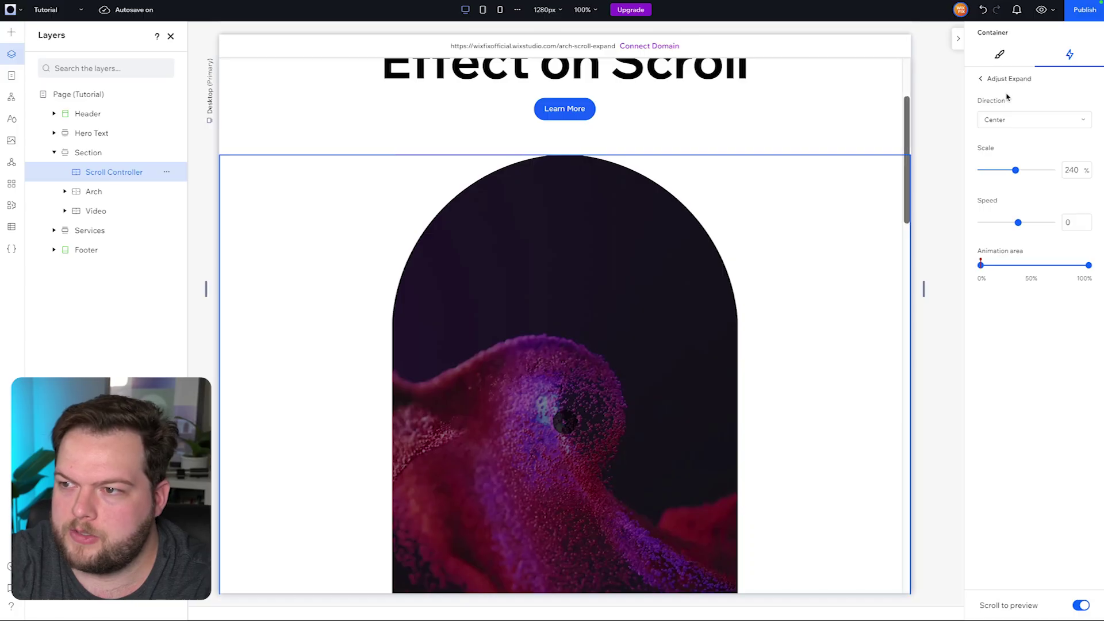
click(982, 80)
click(982, 80)
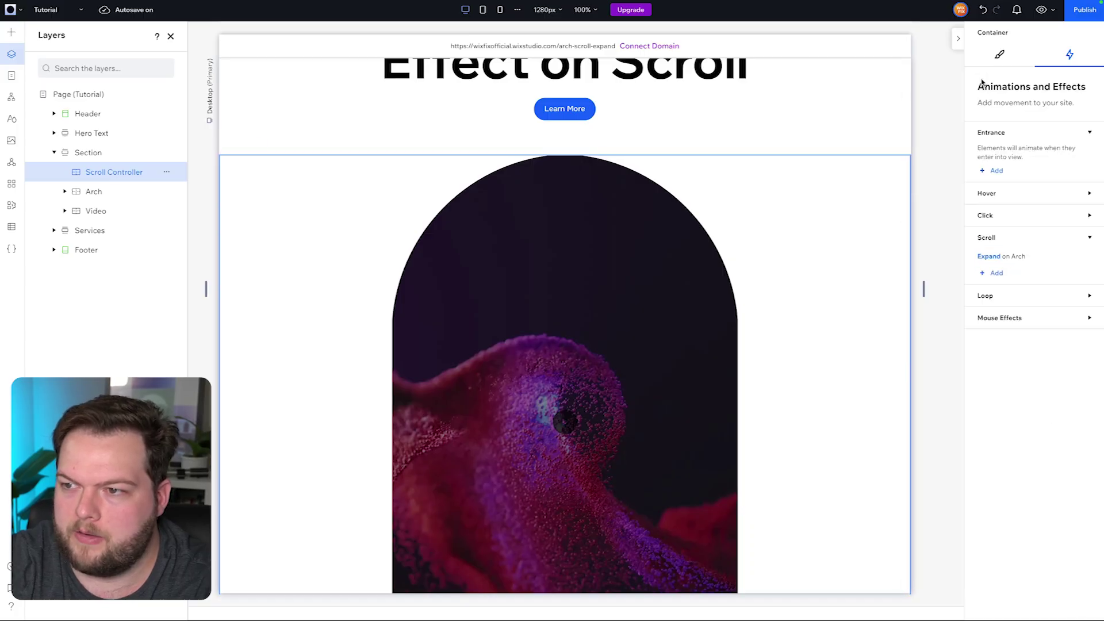
Preview the page, scrolling up and down to watch the arch widen into two side-by-side video panels, then return to editing
click(1042, 10)
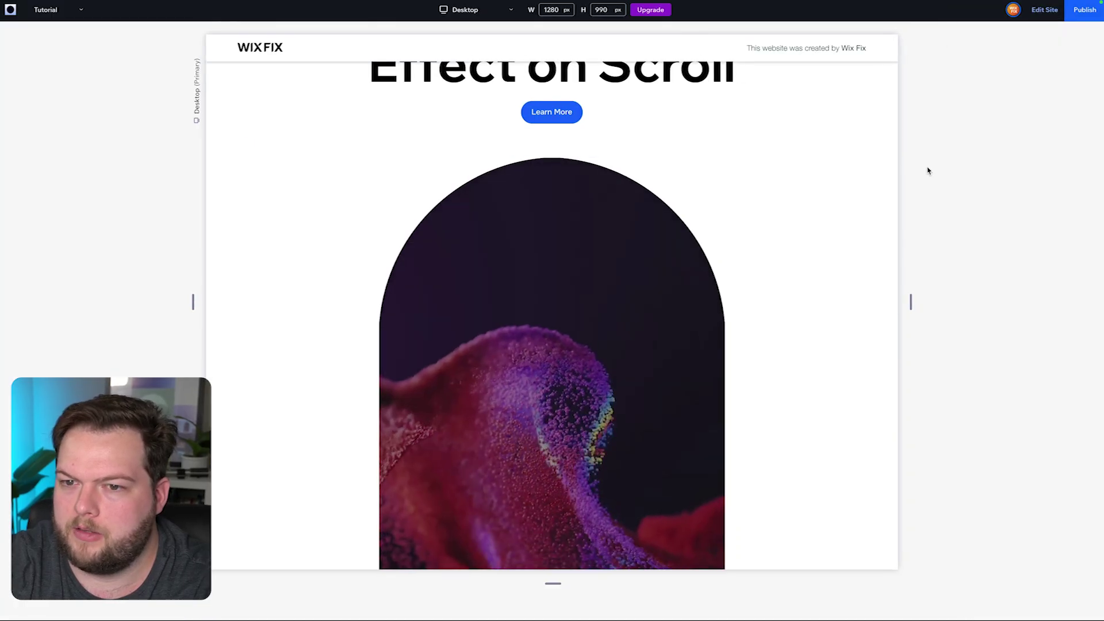
scroll(790, 171, down, 4)
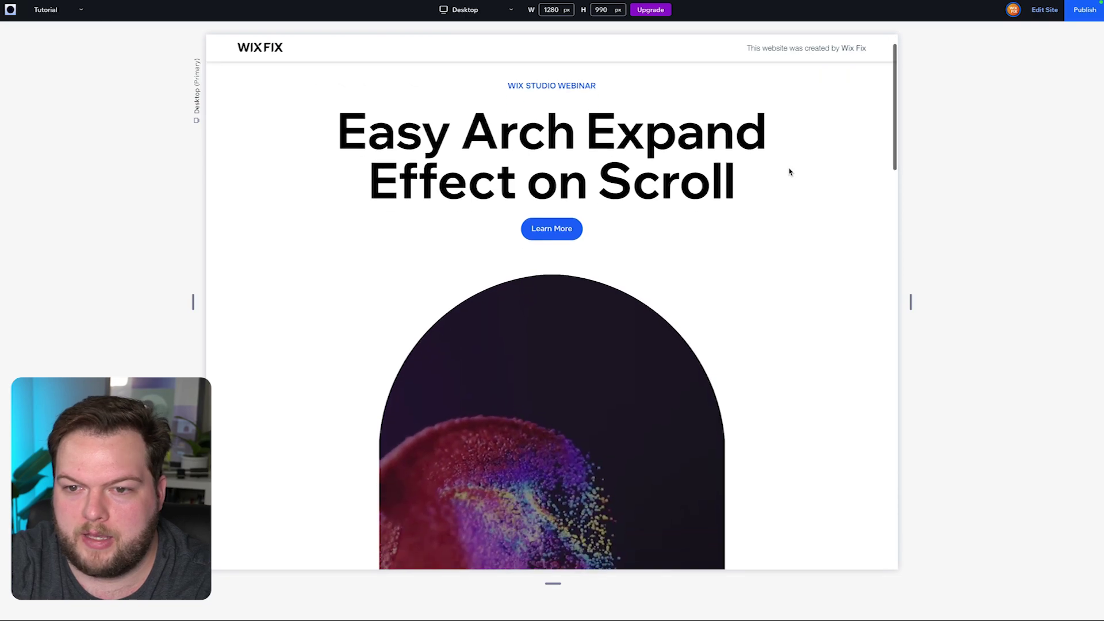
scroll(789, 172, down, 3)
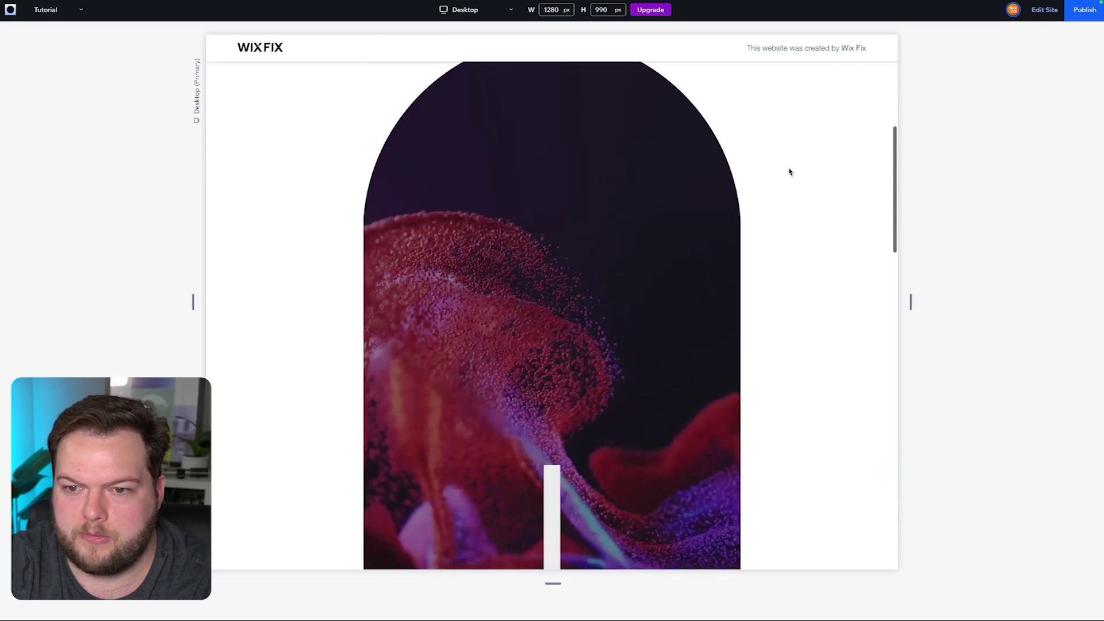
scroll(790, 171, up, 3)
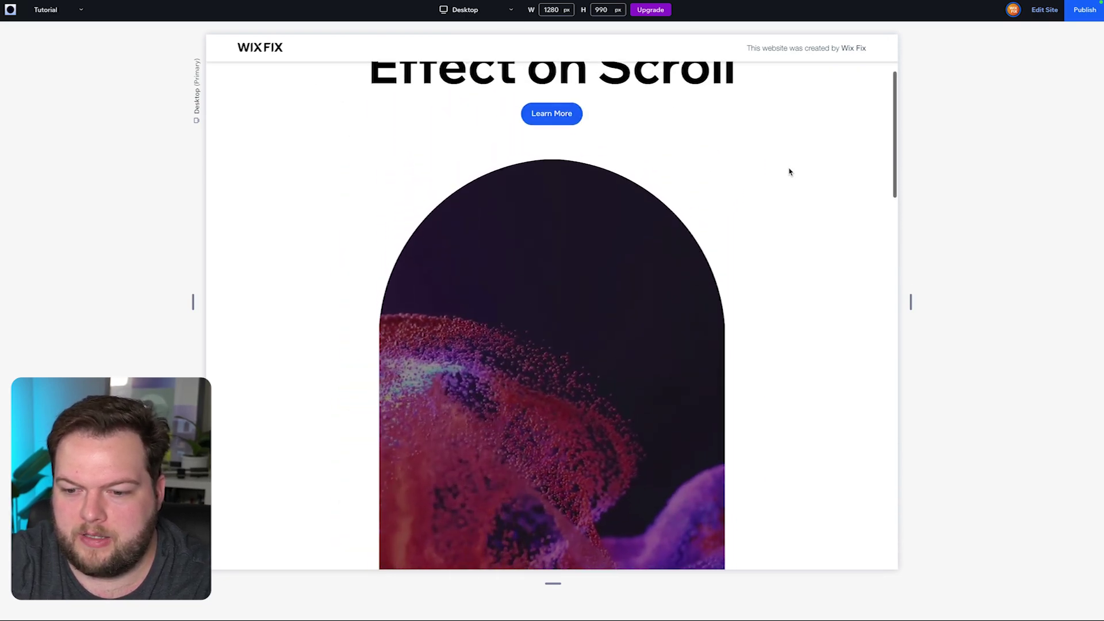
scroll(790, 172, down, 1)
scroll(789, 171, up, 1)
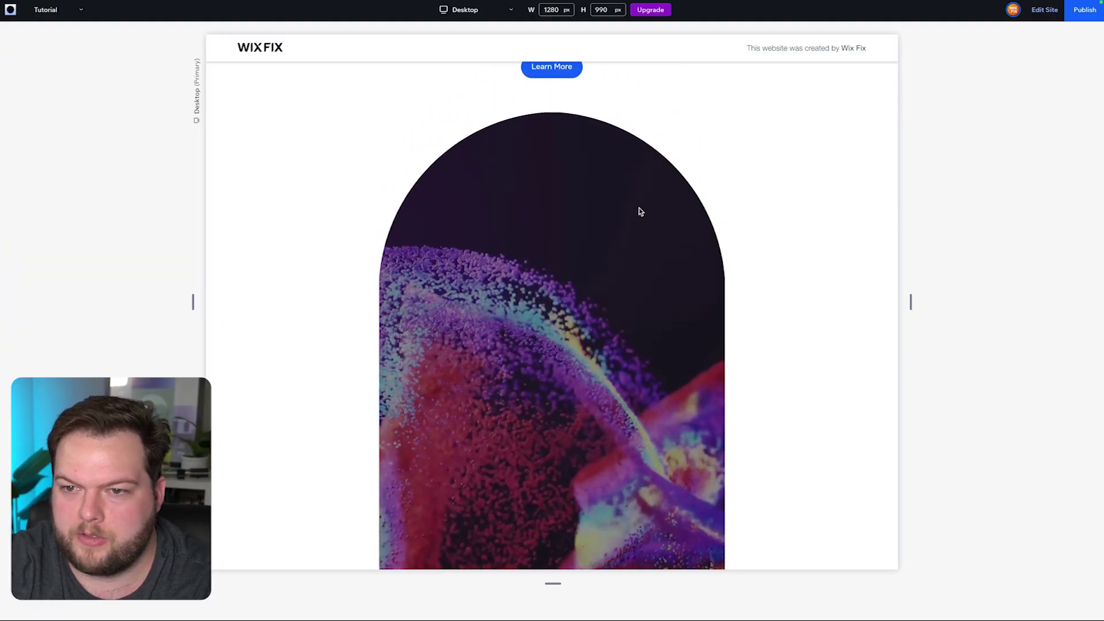
scroll(640, 211, down, 1)
scroll(641, 212, down, 3)
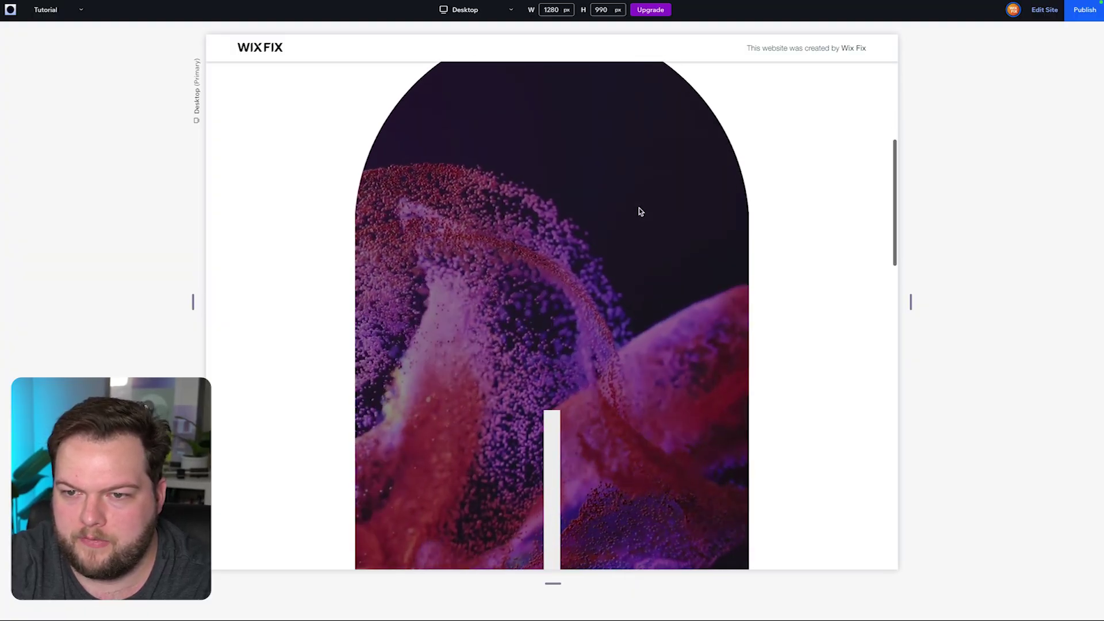
scroll(640, 210, up, 3)
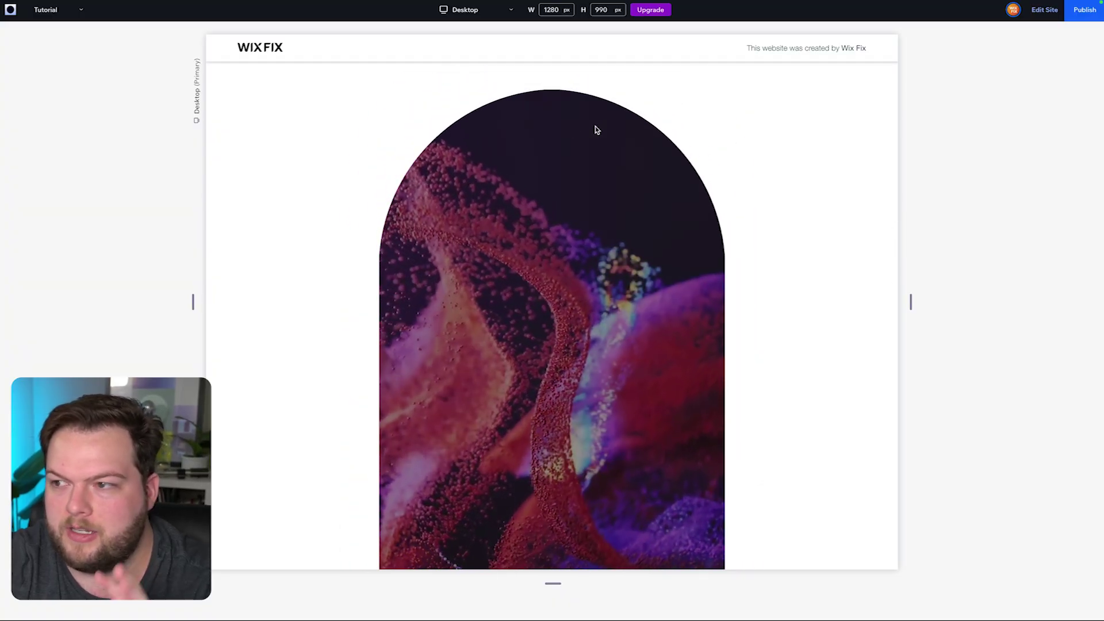
scroll(597, 129, down, 3)
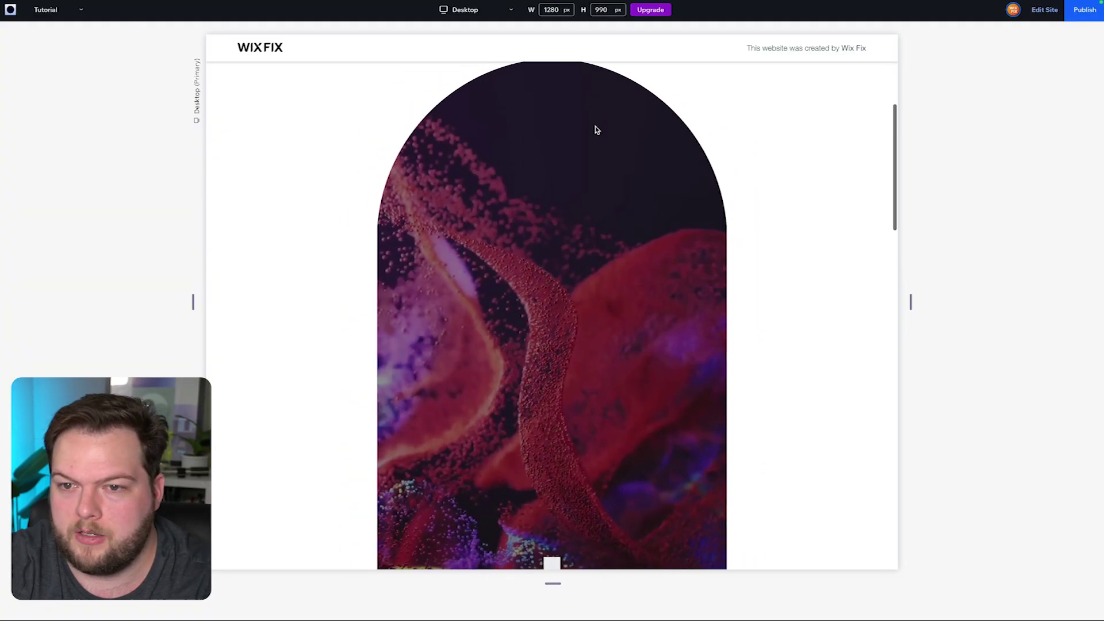
scroll(596, 129, down, 2)
scroll(595, 129, down, 10)
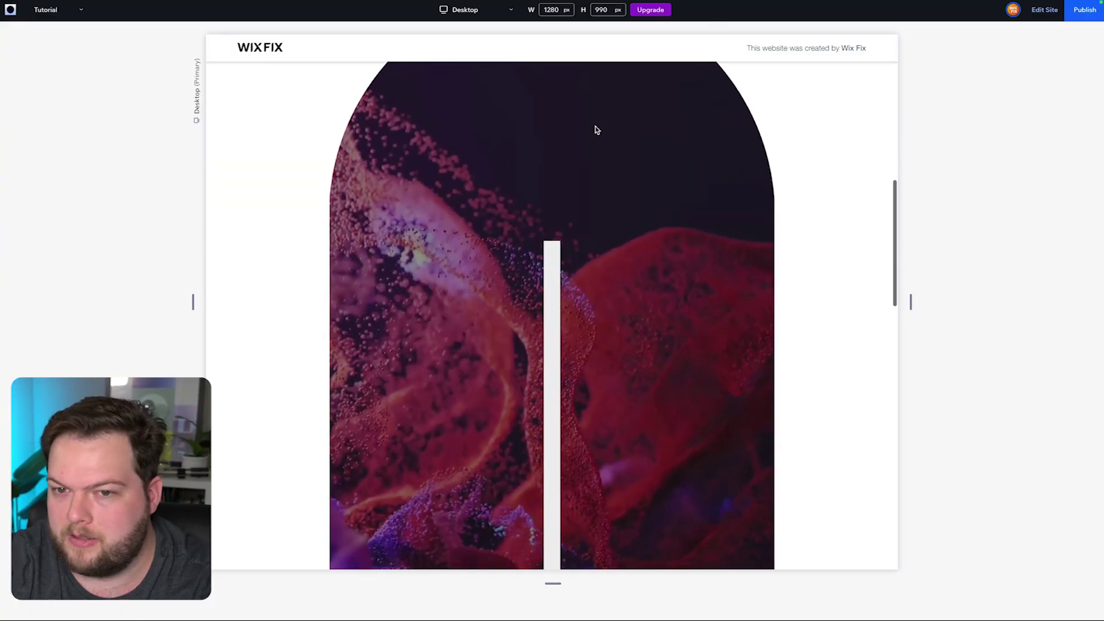
scroll(596, 130, down, 10)
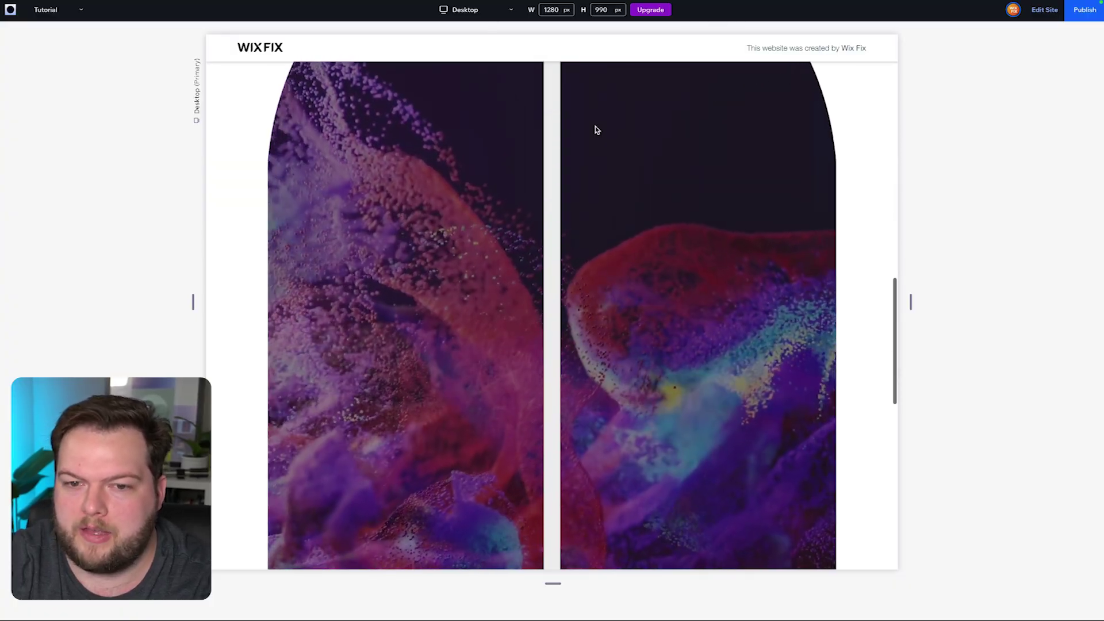
scroll(595, 129, down, 10)
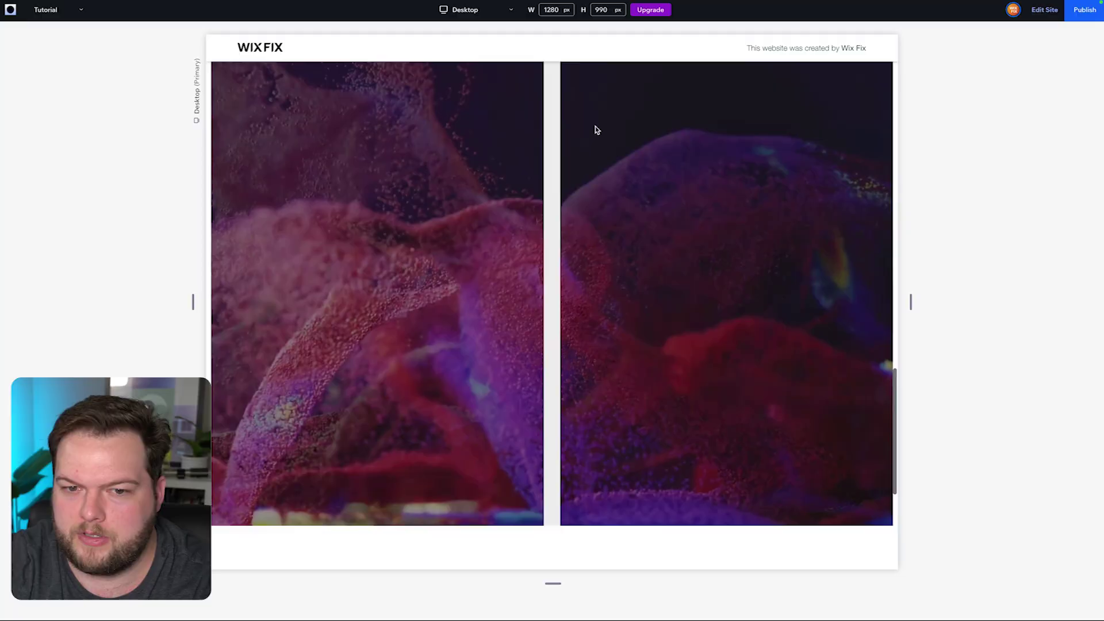
scroll(596, 129, down, 3)
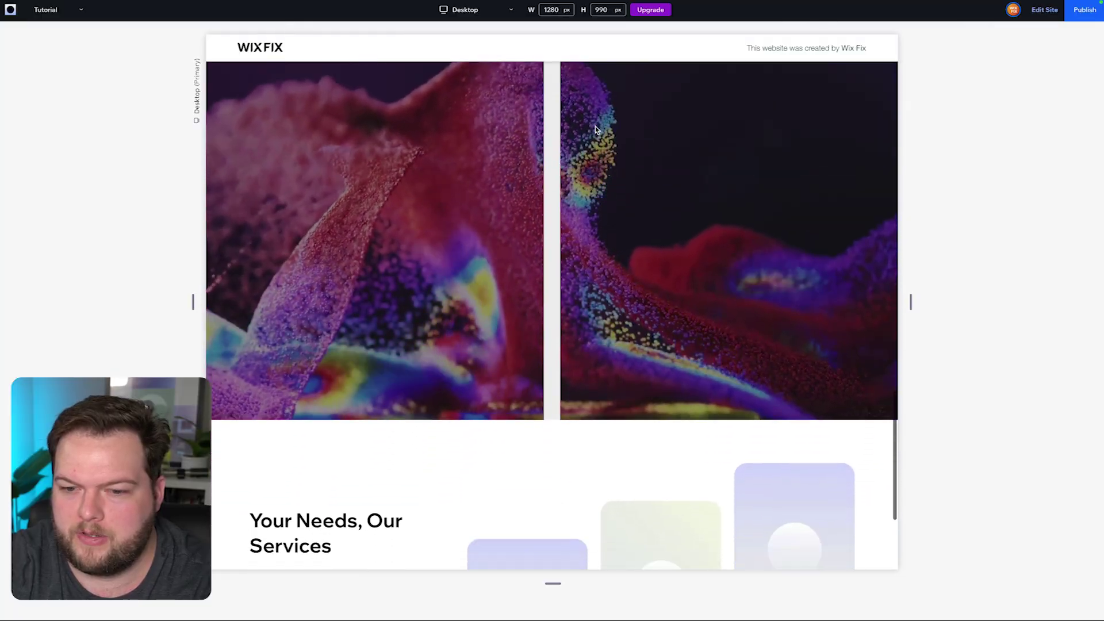
scroll(596, 129, up, 6)
scroll(595, 129, down, 3)
scroll(595, 129, down, 2)
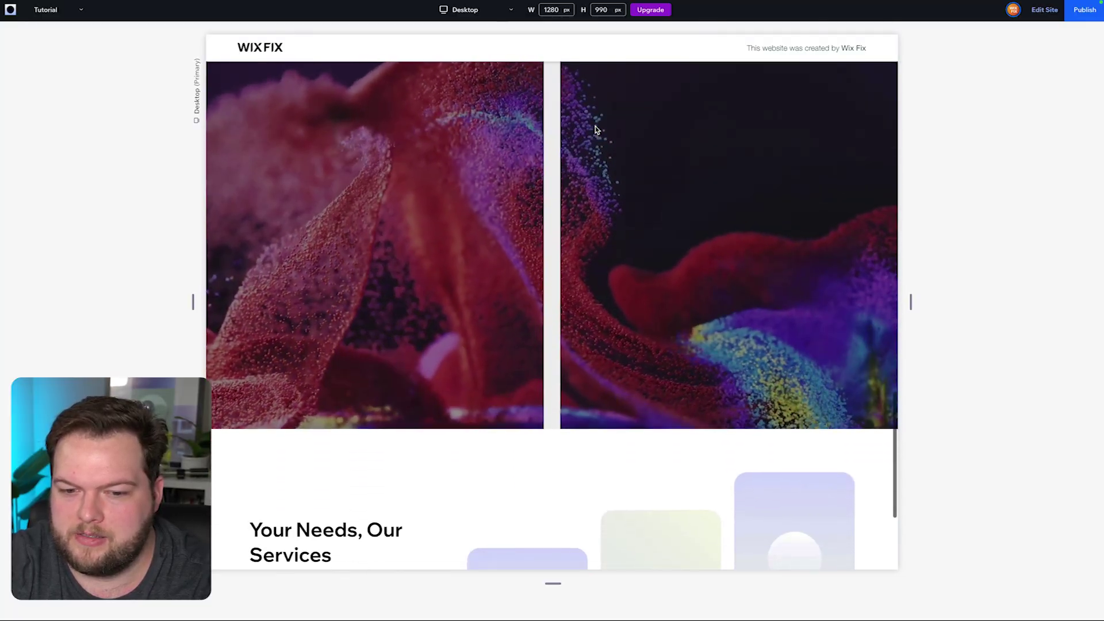
scroll(596, 129, up, 10)
scroll(595, 129, up, 10)
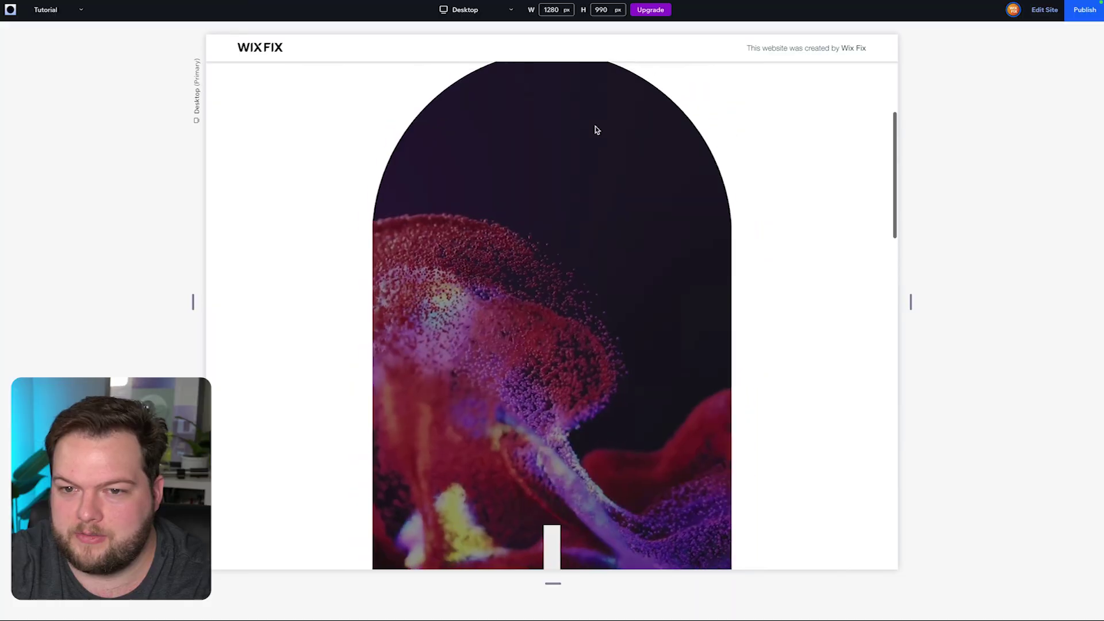
scroll(595, 130, down, 3)
scroll(595, 130, down, 8)
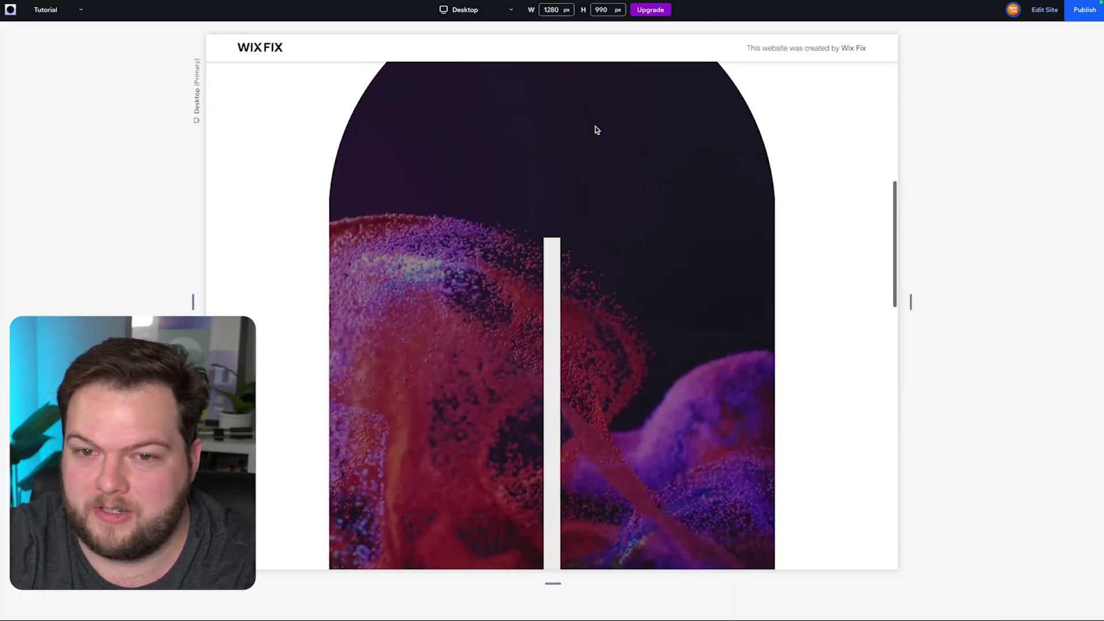
scroll(597, 130, down, 2)
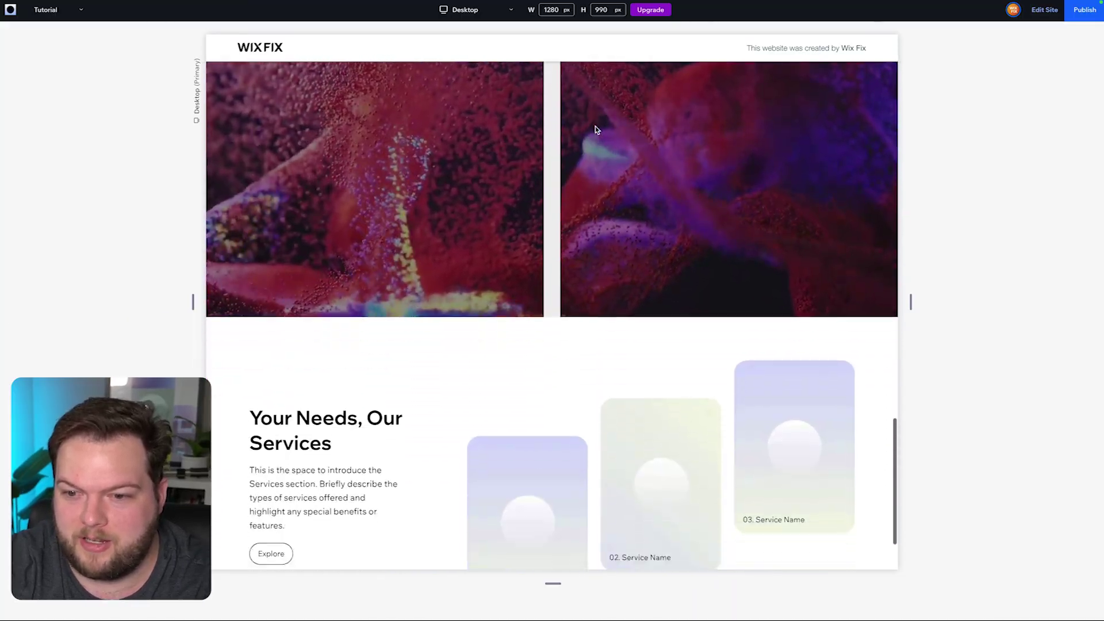
scroll(596, 130, up, 8)
scroll(596, 130, up, 5)
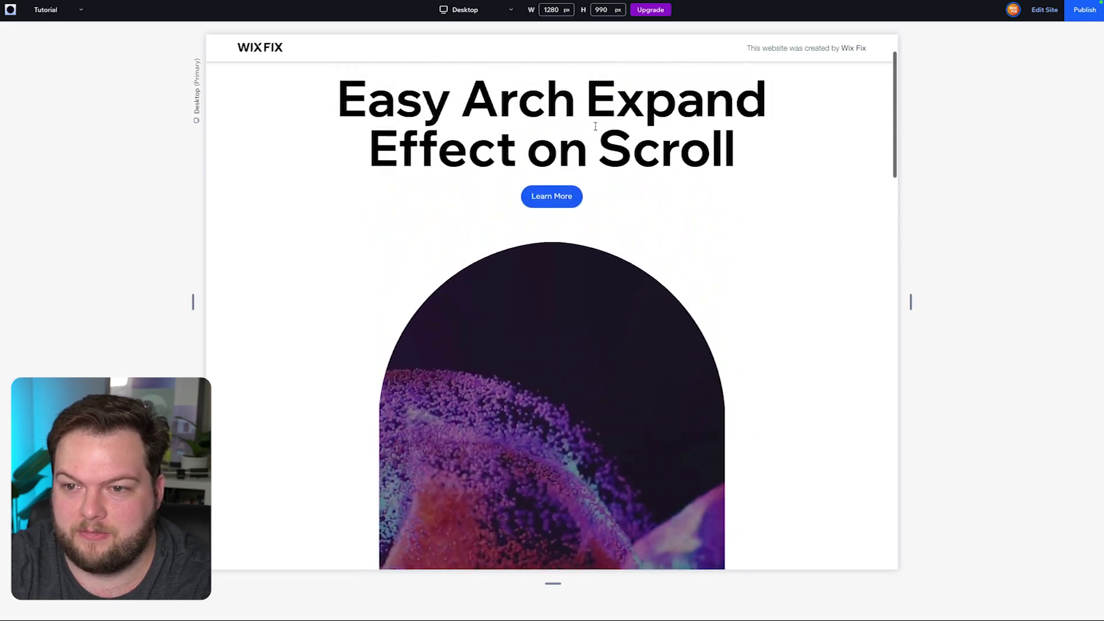
scroll(597, 130, down, 8)
scroll(596, 130, down, 5)
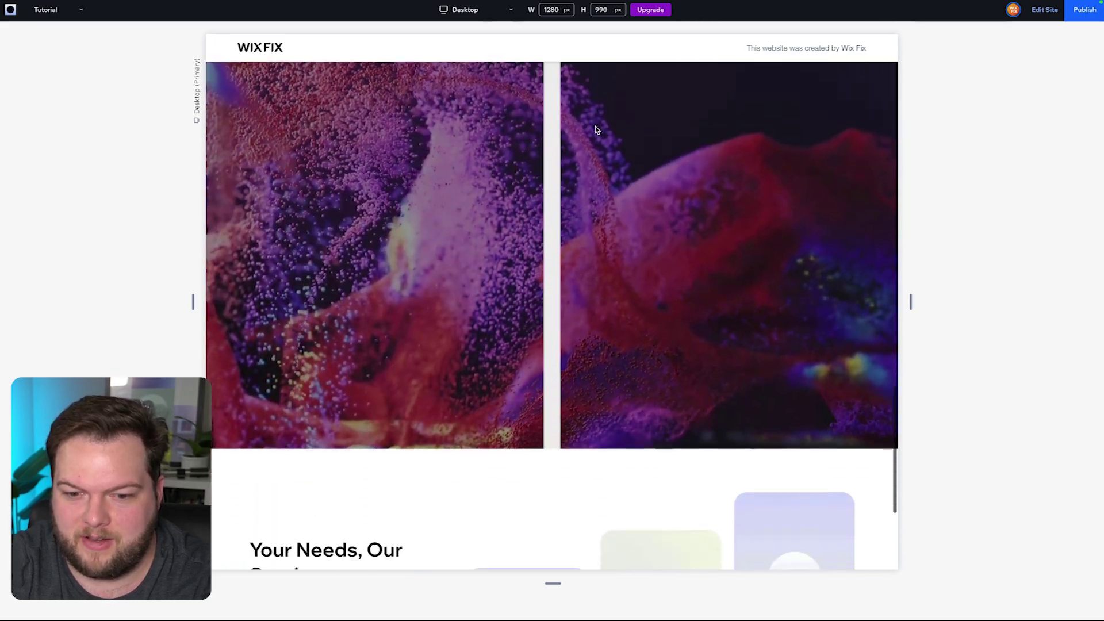
scroll(595, 130, up, 2)
scroll(596, 130, down, 1)
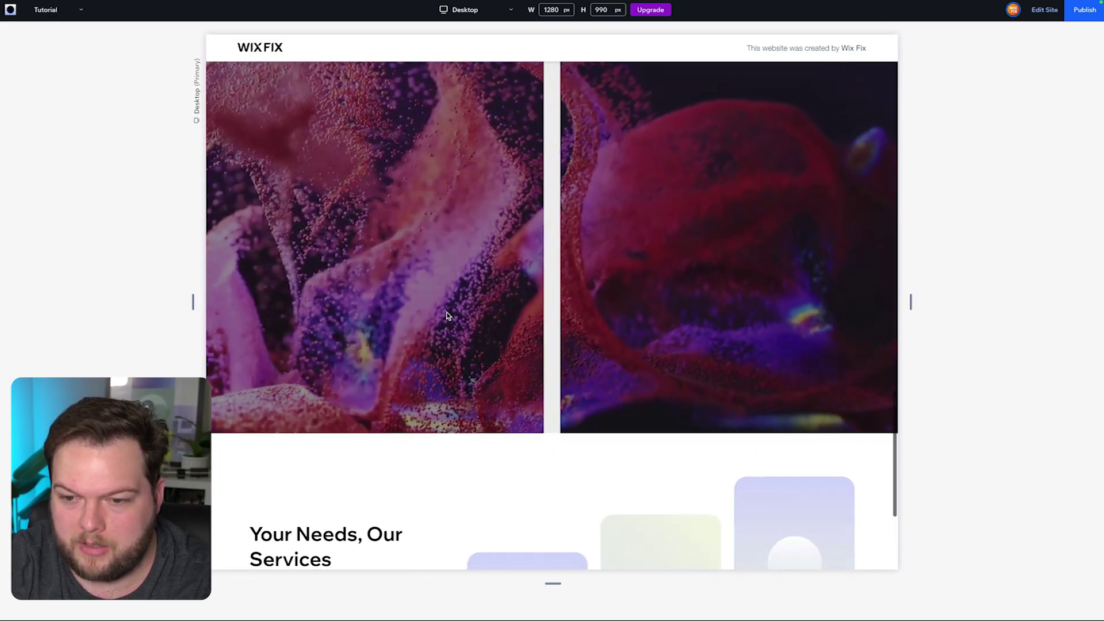
scroll(448, 316, up, 5)
scroll(448, 316, down, 1)
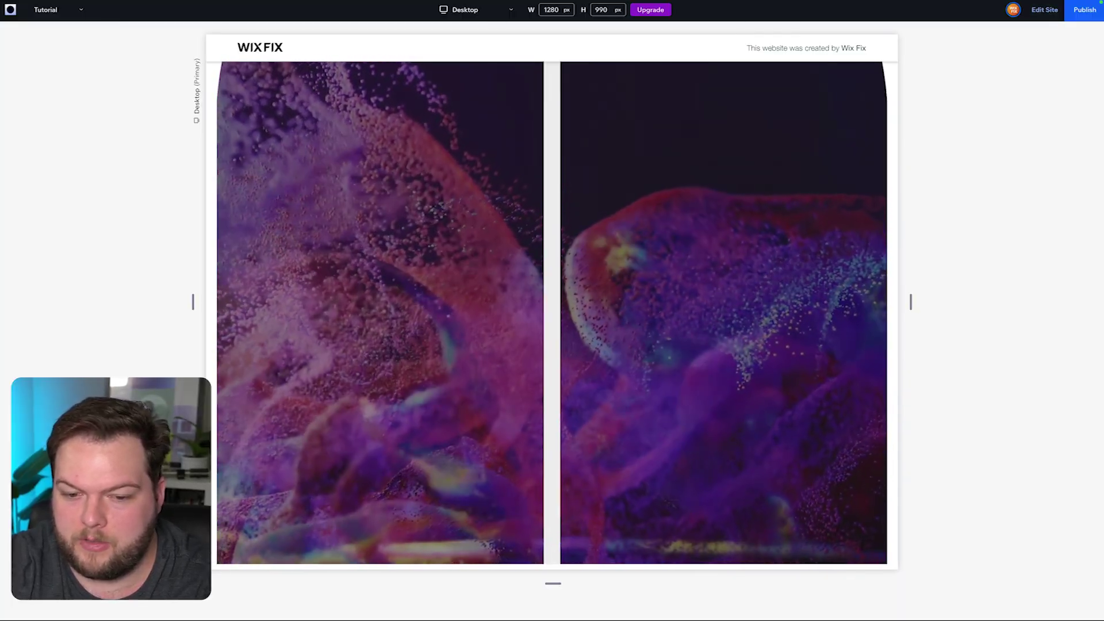
scroll(228, 507, down, 2)
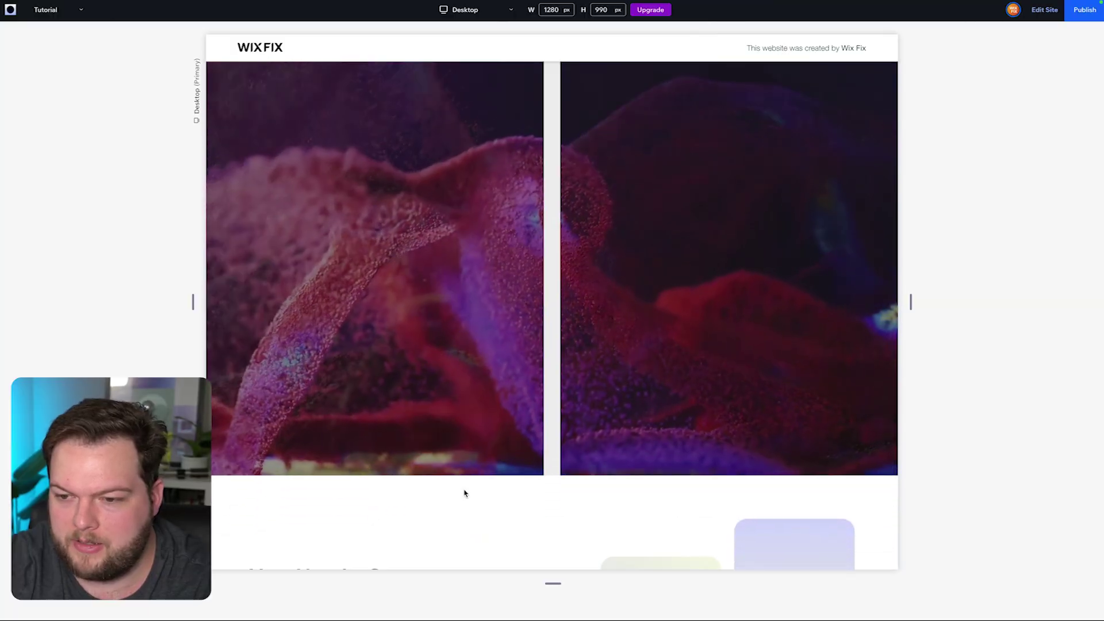
scroll(464, 493, up, 2)
click(1042, 11)
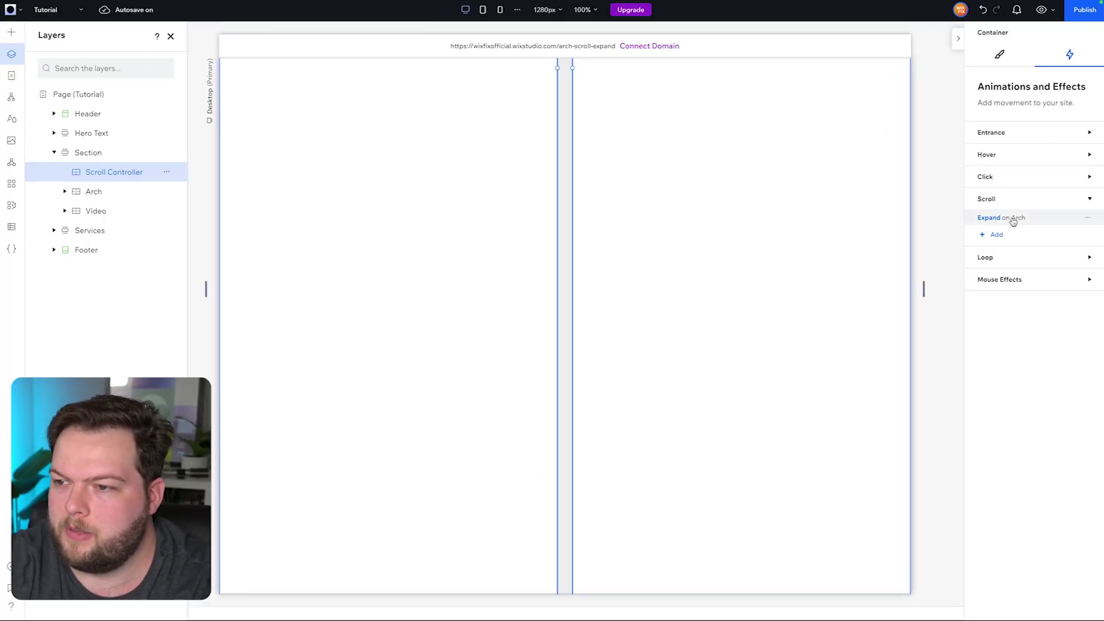
In the arch's Expand adjustments, move the animation area end to 74%
click(1011, 218)
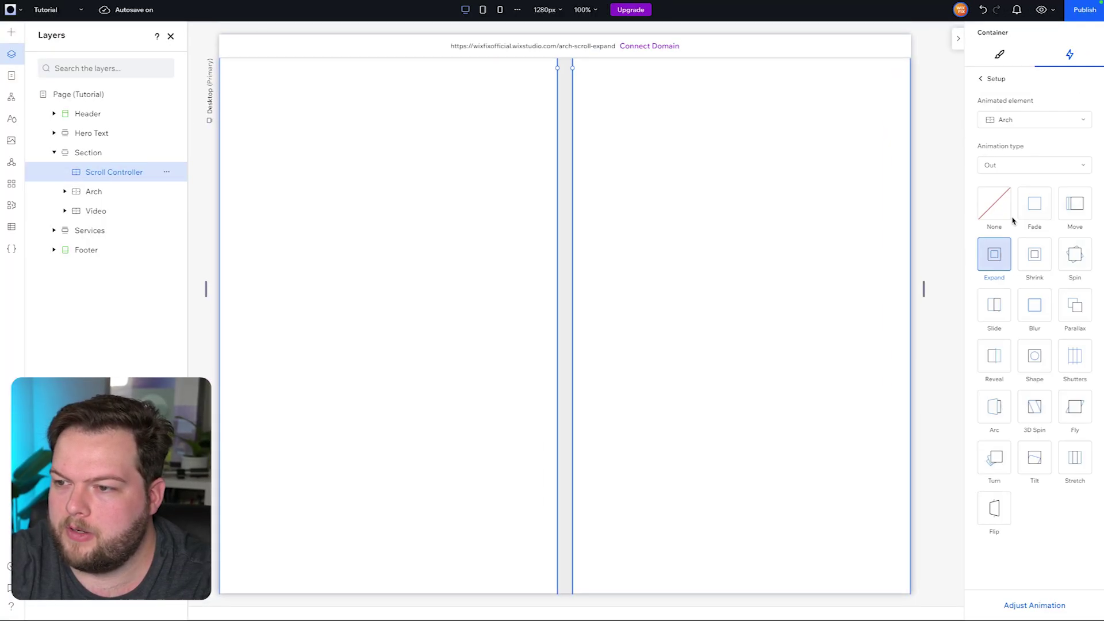
click(1028, 607)
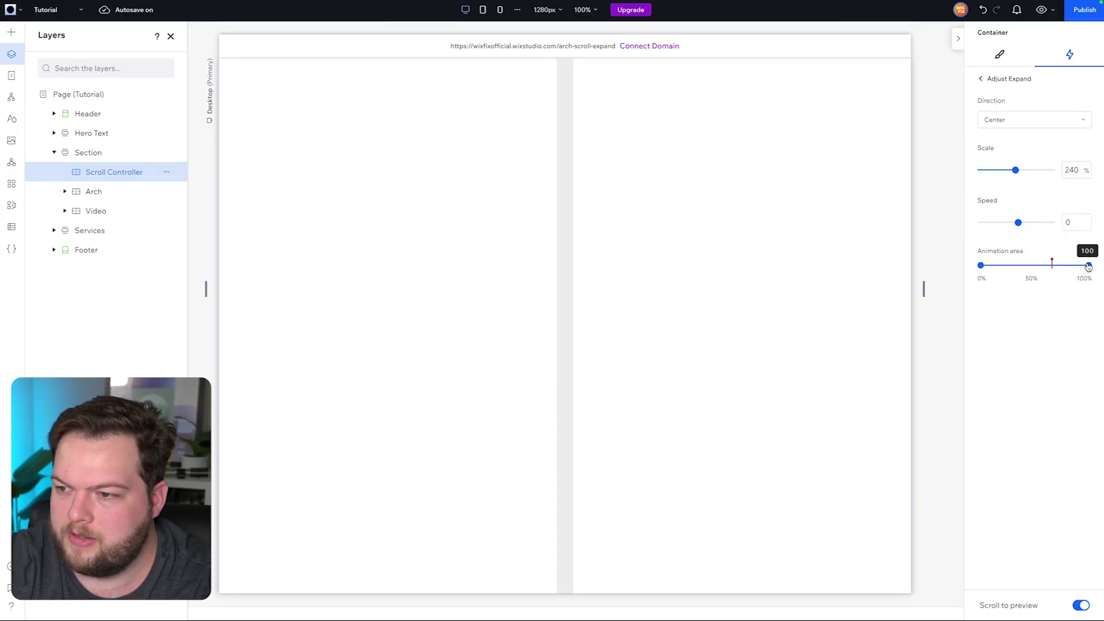
drag(1089, 266, 1061, 265)
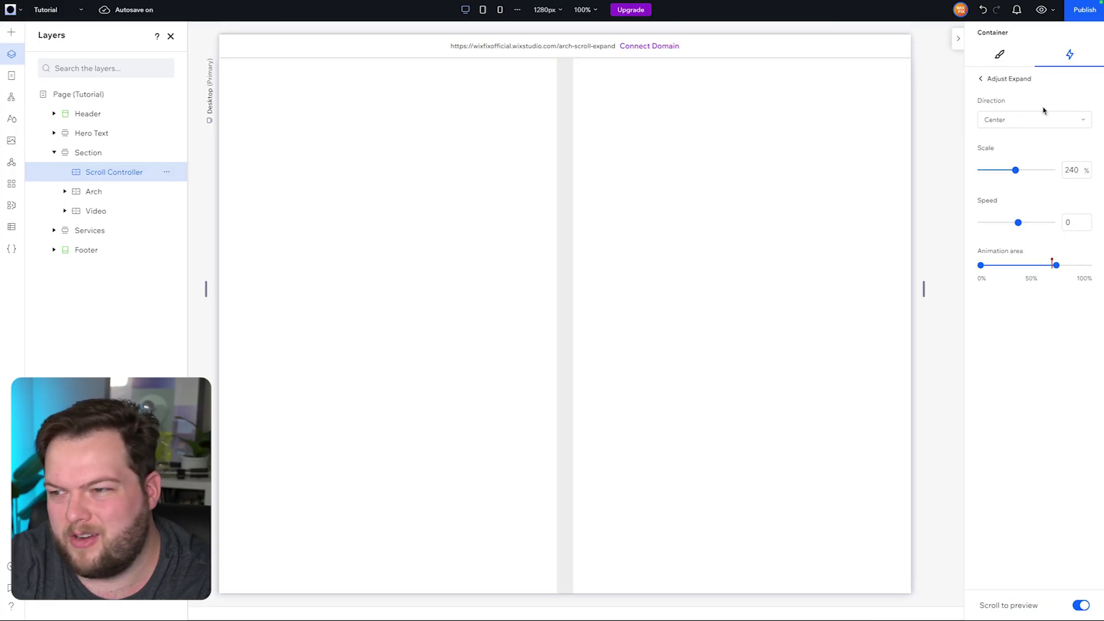
click(1003, 79)
click(1002, 78)
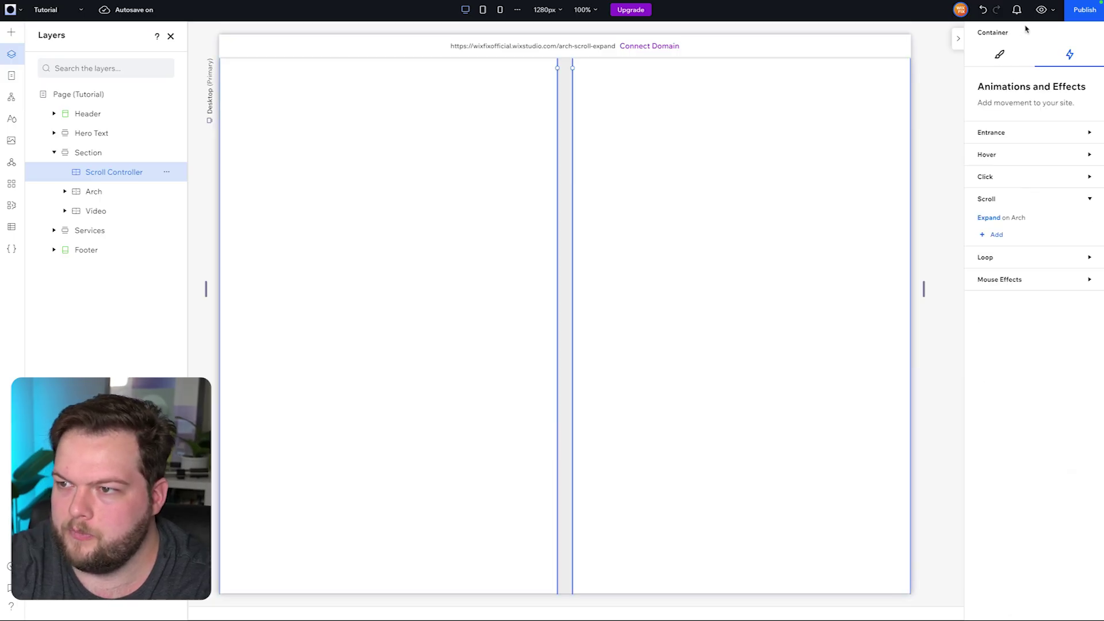
Preview the site and scroll to test the shortened expand effect
click(1041, 9)
scroll(715, 290, down, 3)
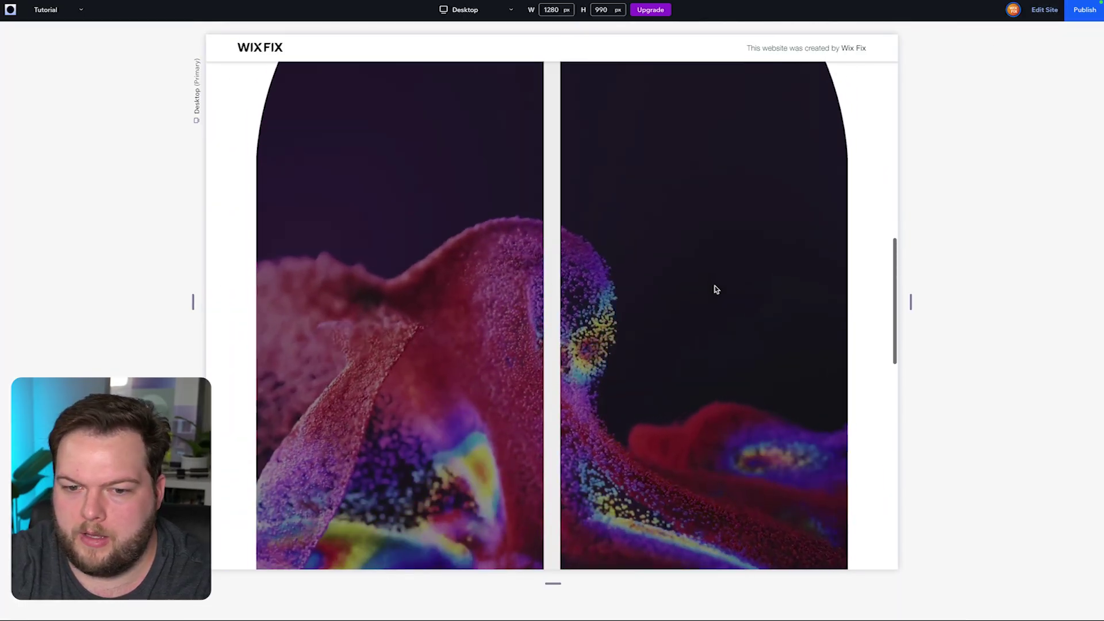
scroll(716, 290, down, 5)
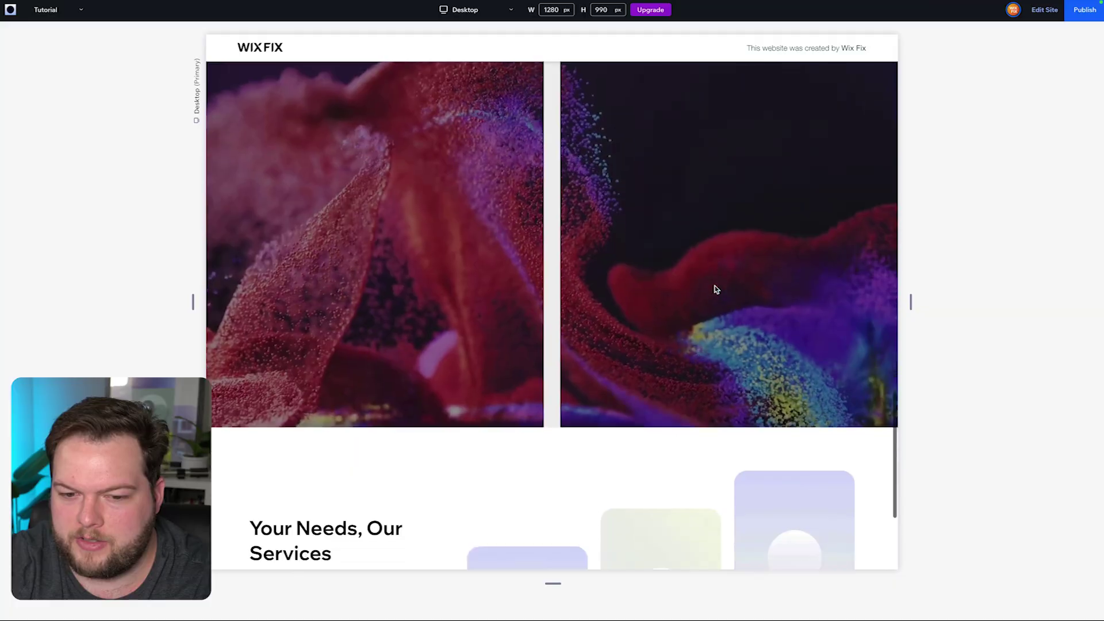
scroll(715, 290, up, 6)
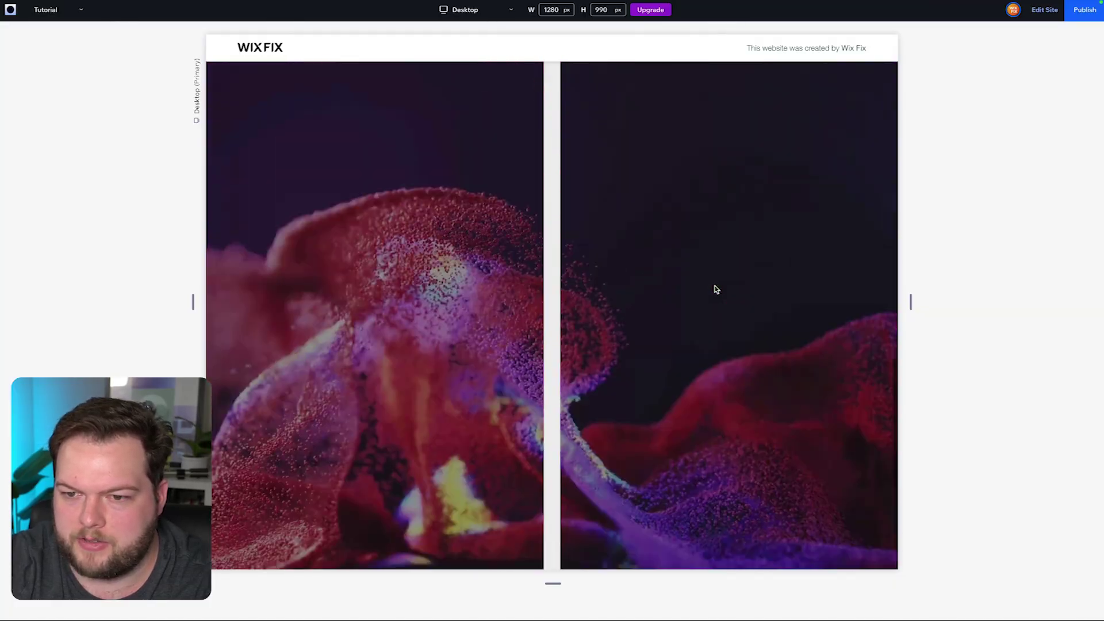
Back in the editor, recheck the arch's Expand adjustment settings and select the section holding the arch video
click(1045, 10)
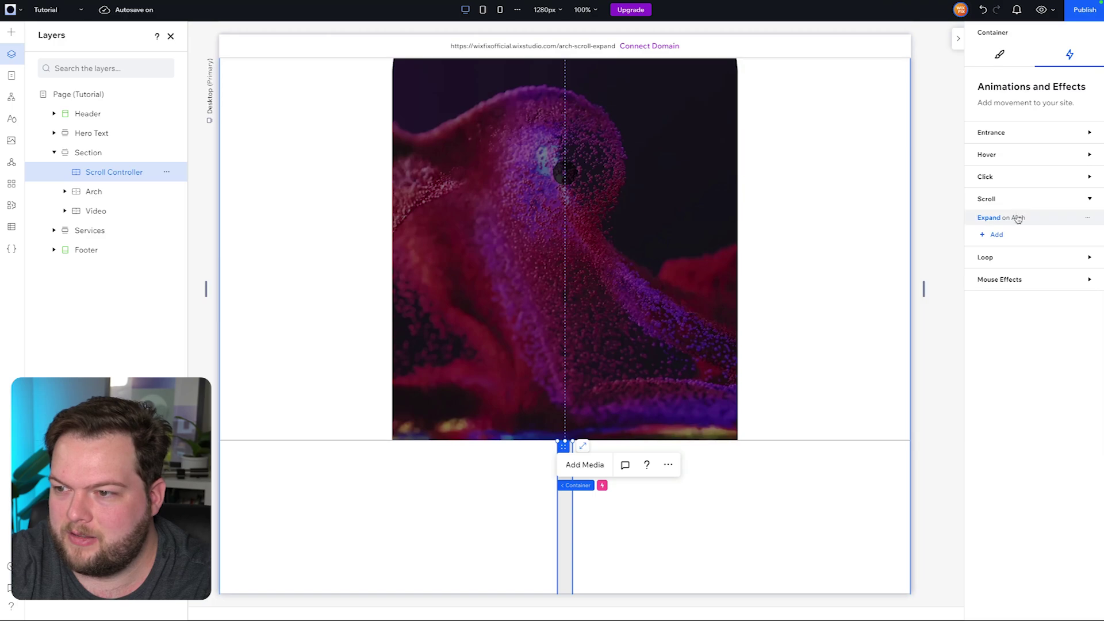
click(1018, 219)
click(1034, 605)
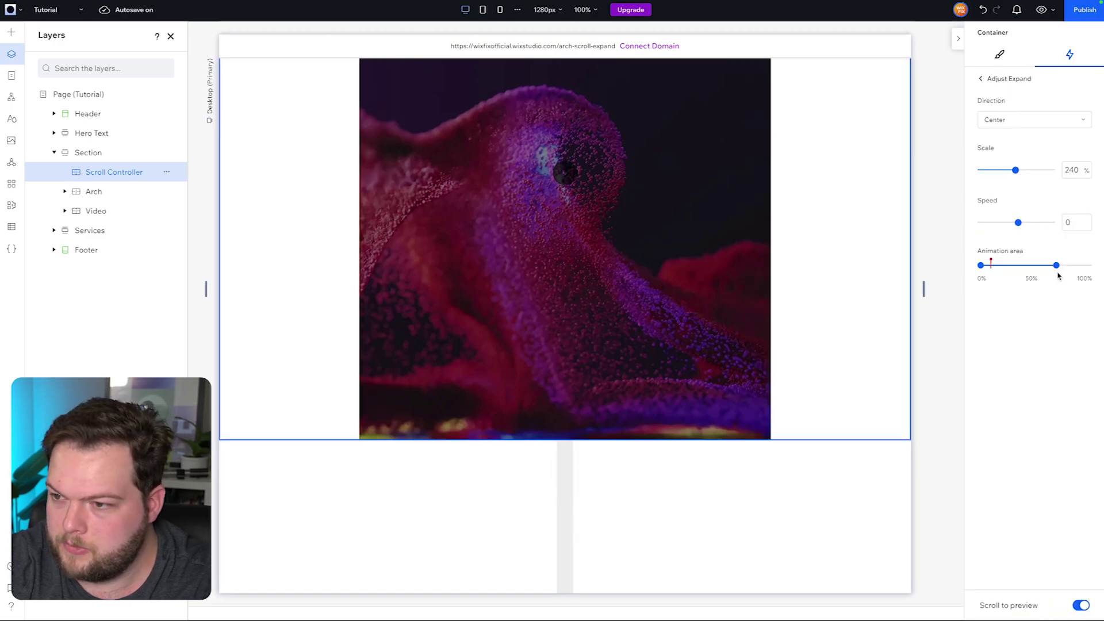
click(982, 79)
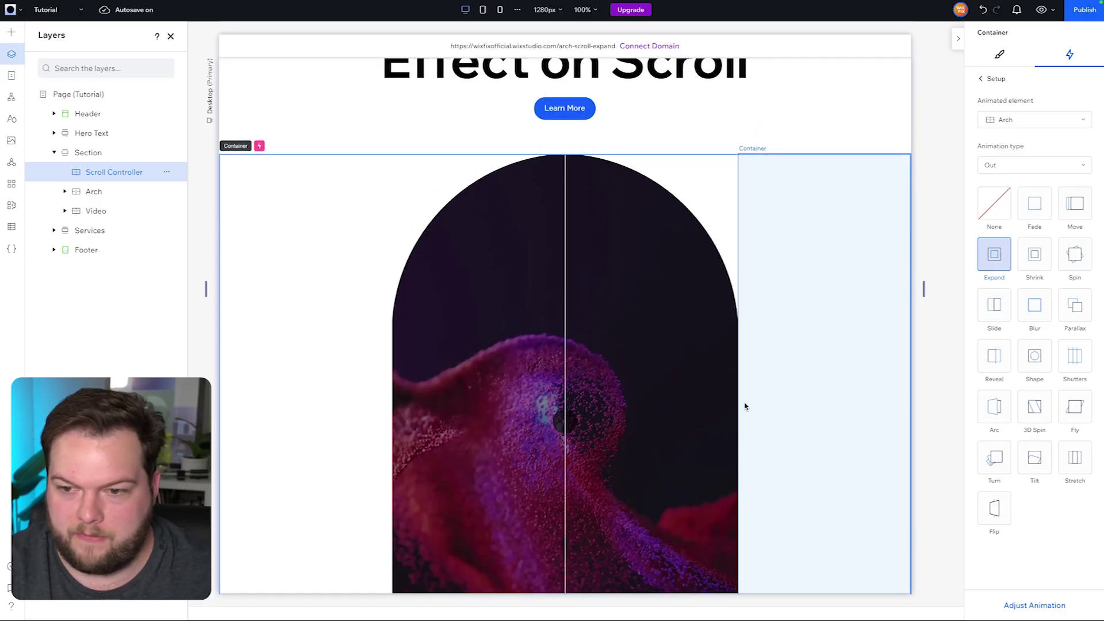
scroll(745, 407, down, 10)
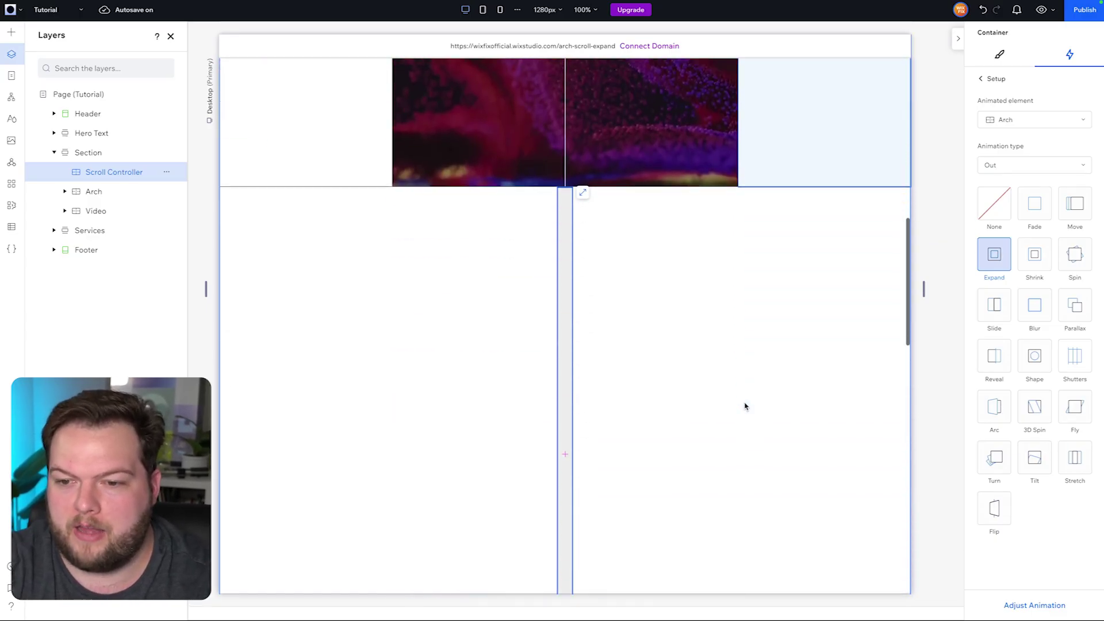
click(759, 354)
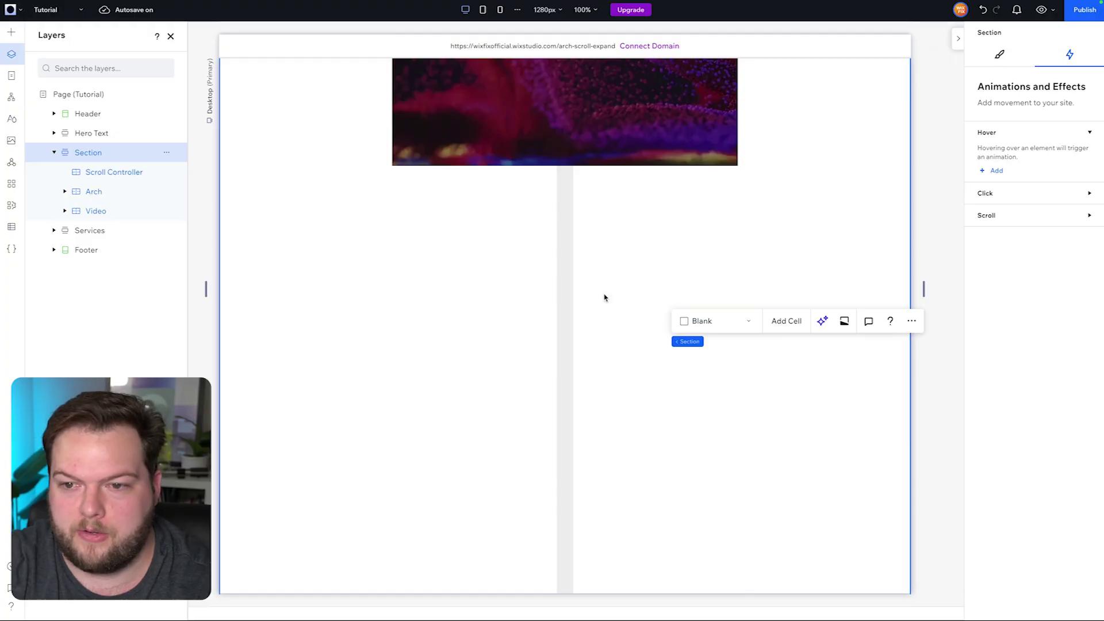
Add a container to the section below the arch video and set its width to 100%
click(11, 31)
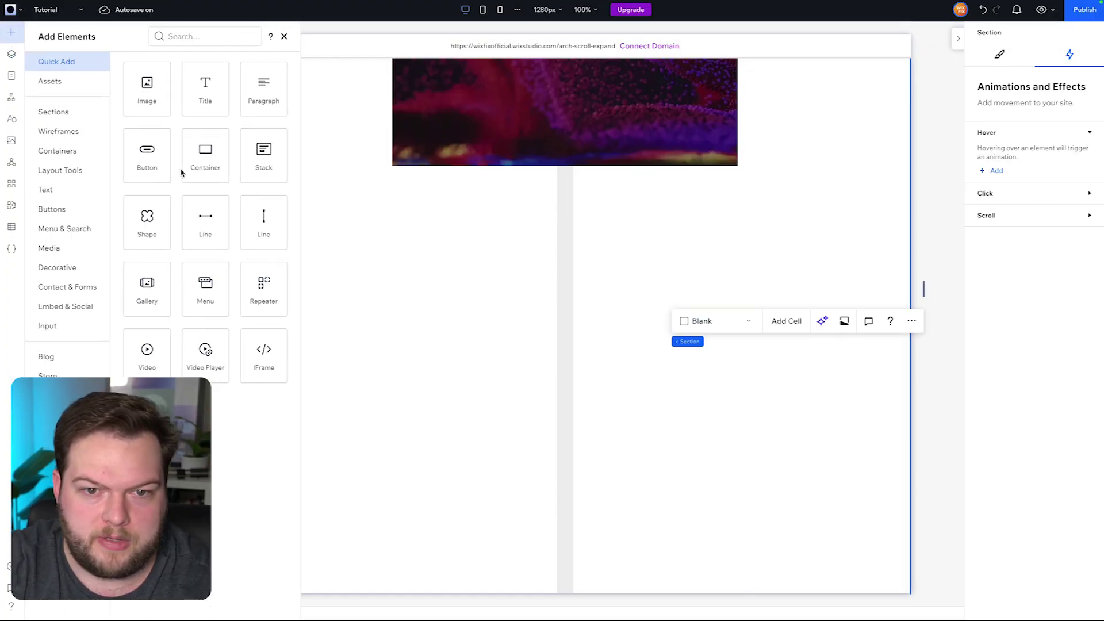
drag(202, 158, 430, 378)
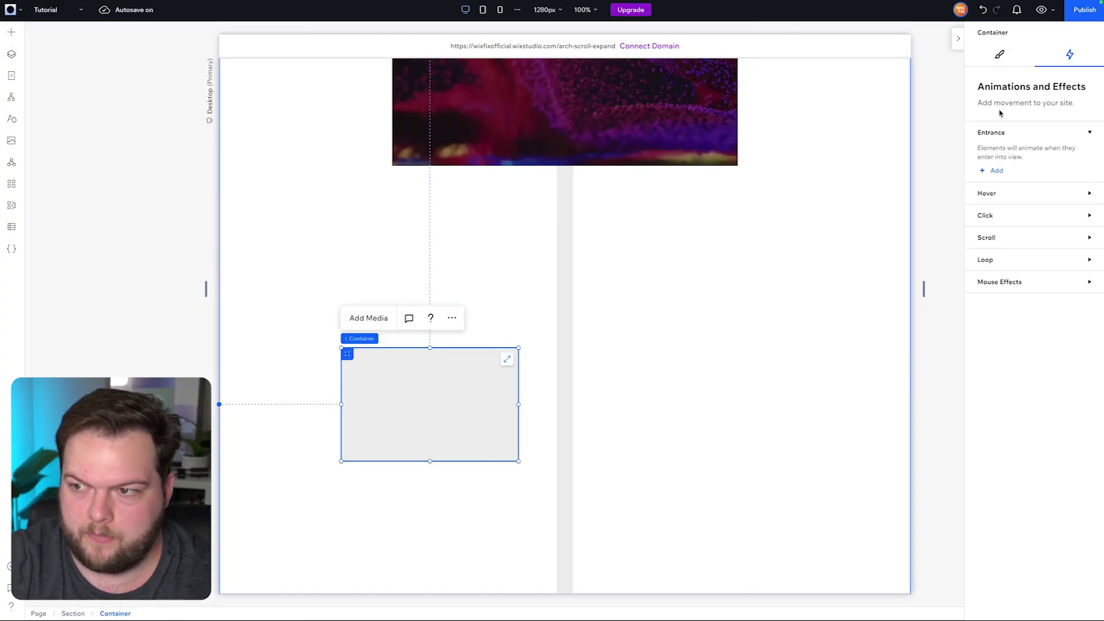
click(999, 56)
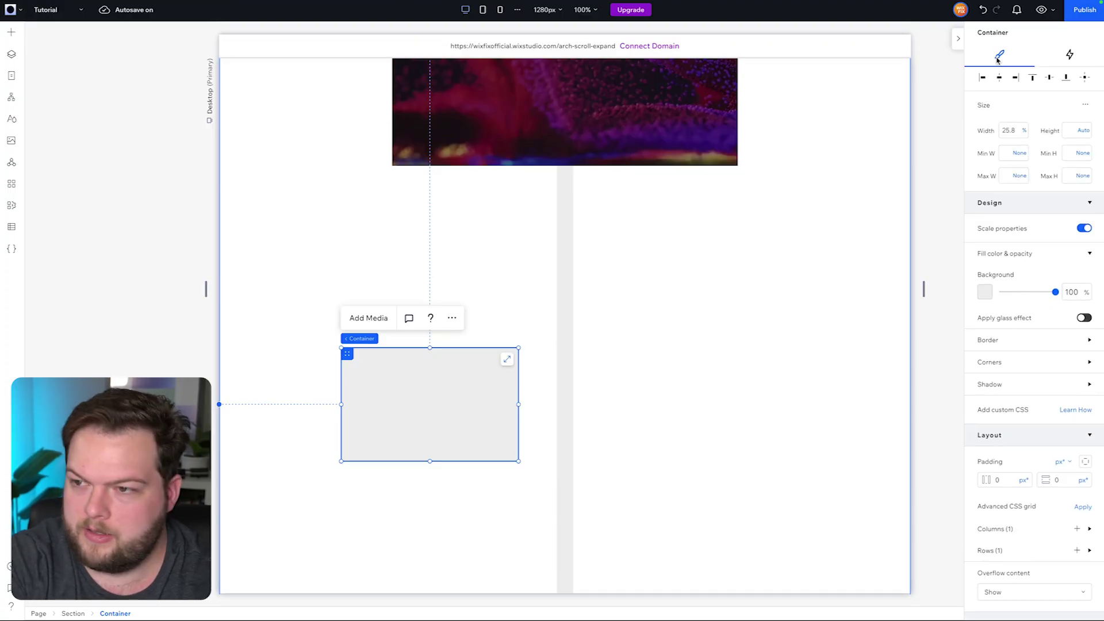
text(10)
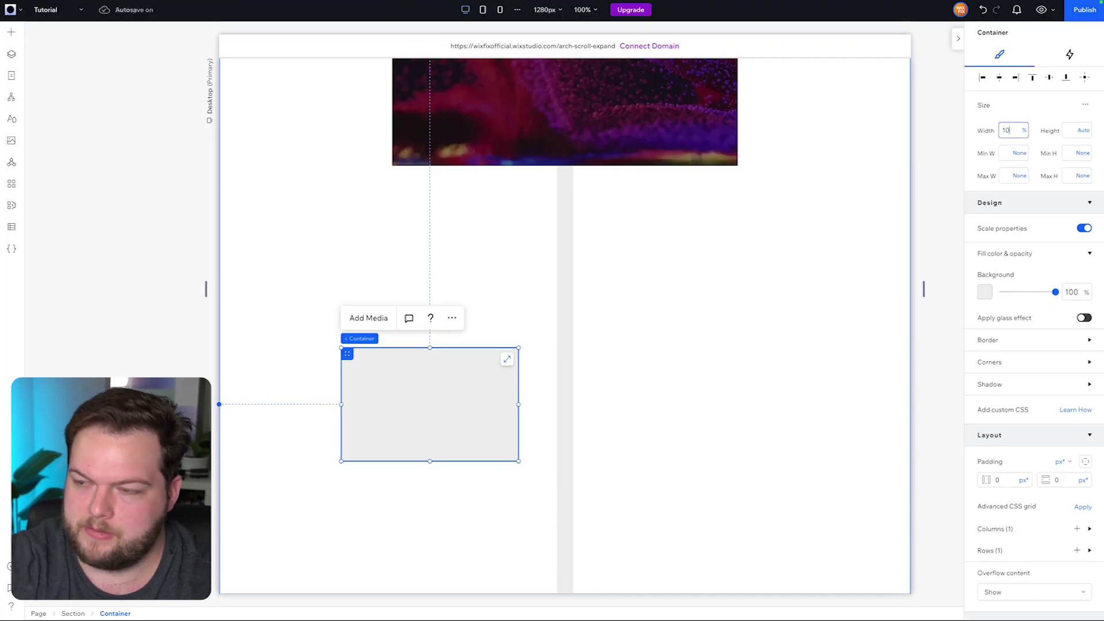
text(0)
key(Return)
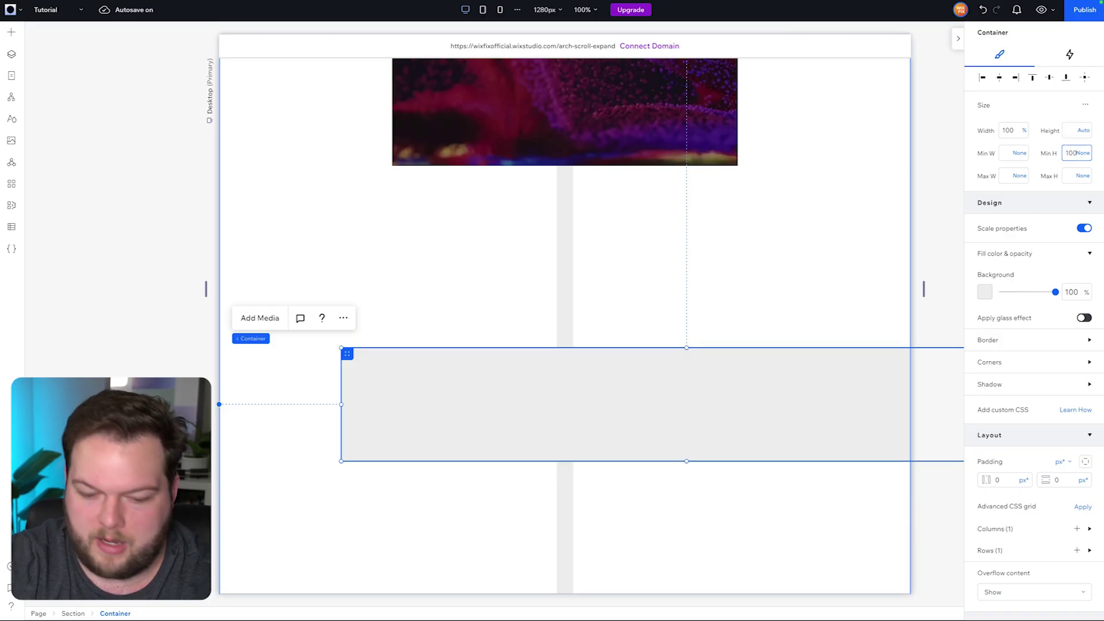
Give the container a 100vh minimum height, dock it full width, and set a 100vh top margin
click(1079, 153)
text(100)
key(Return)
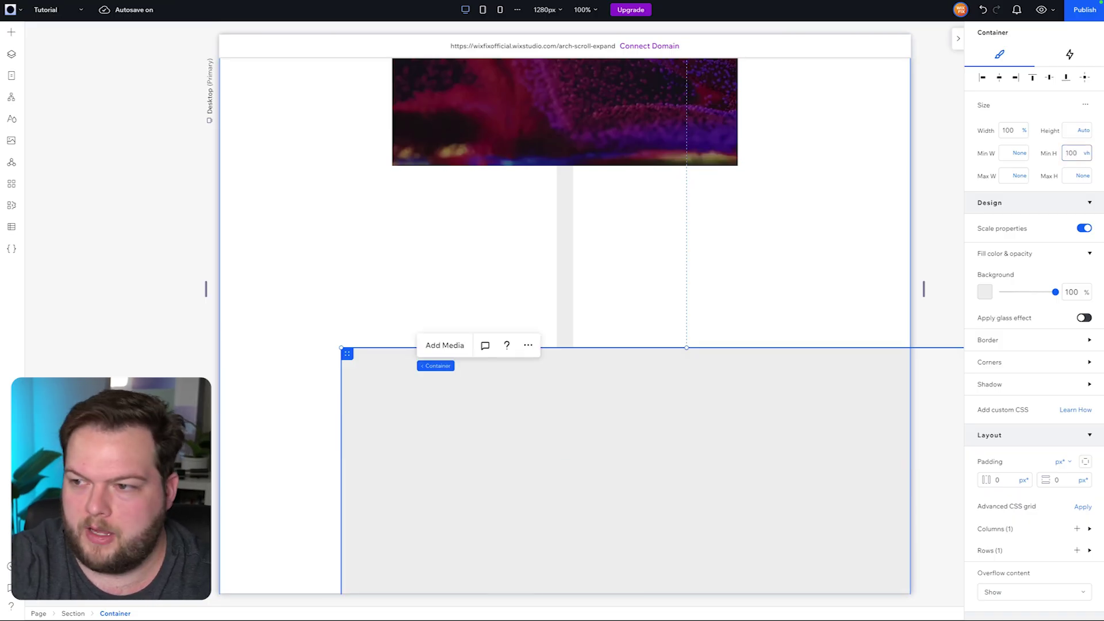
click(1085, 81)
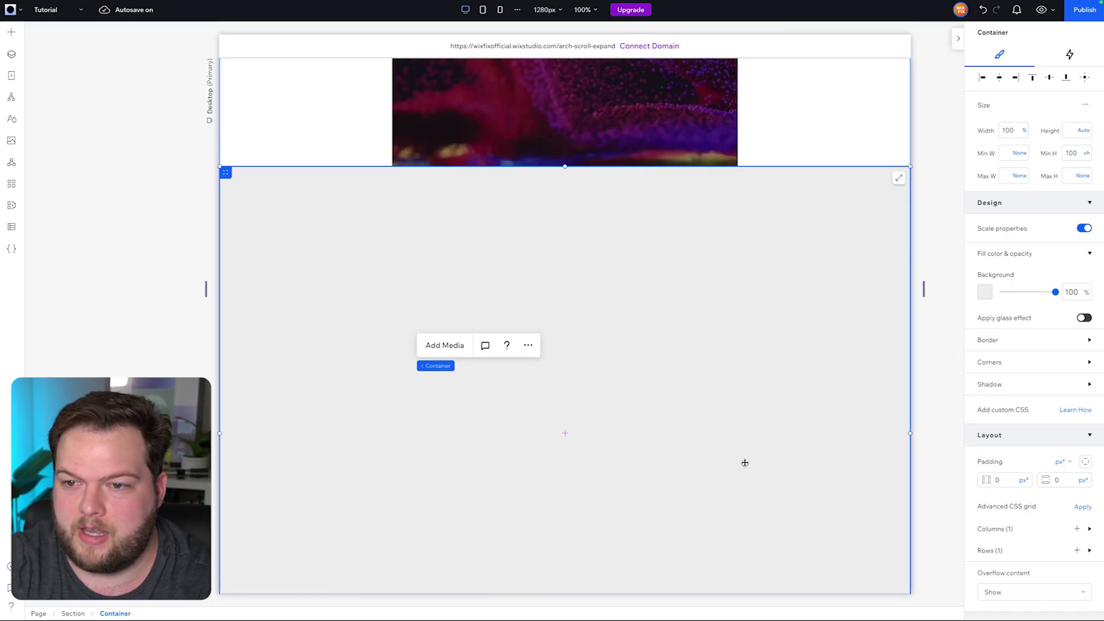
scroll(745, 463, down, 1)
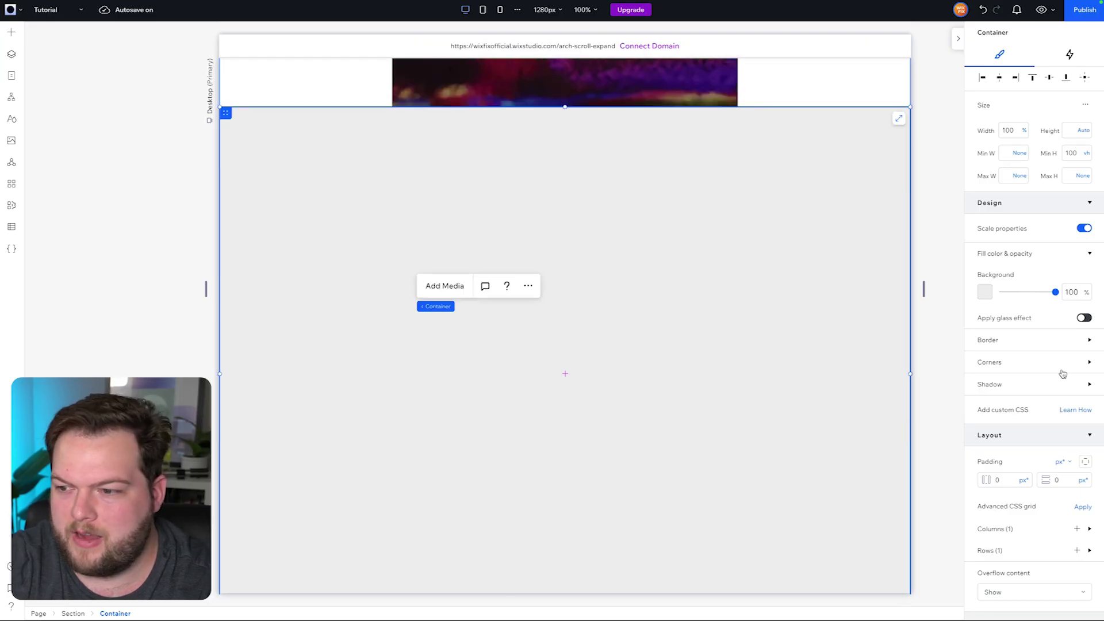
scroll(1063, 374, down, 7)
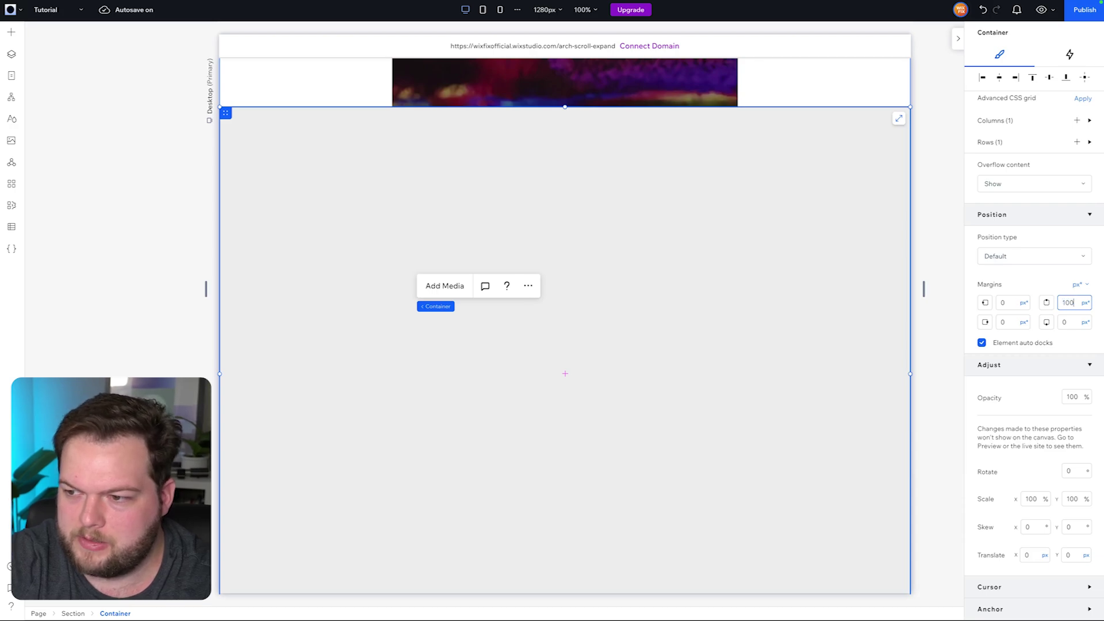
key(Return)
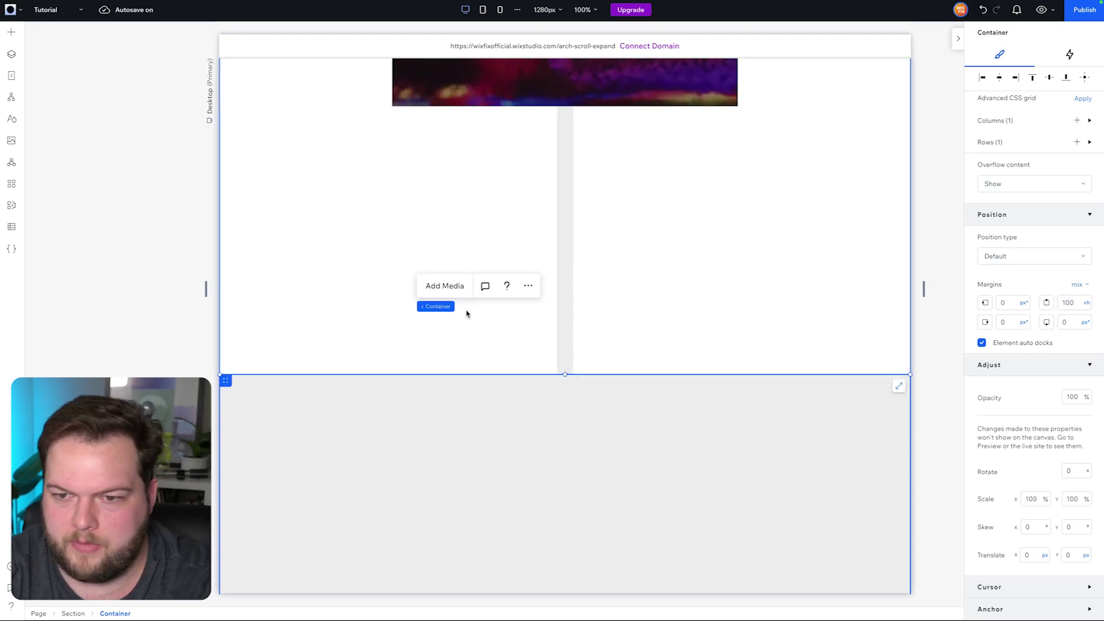
scroll(466, 313, down, 6)
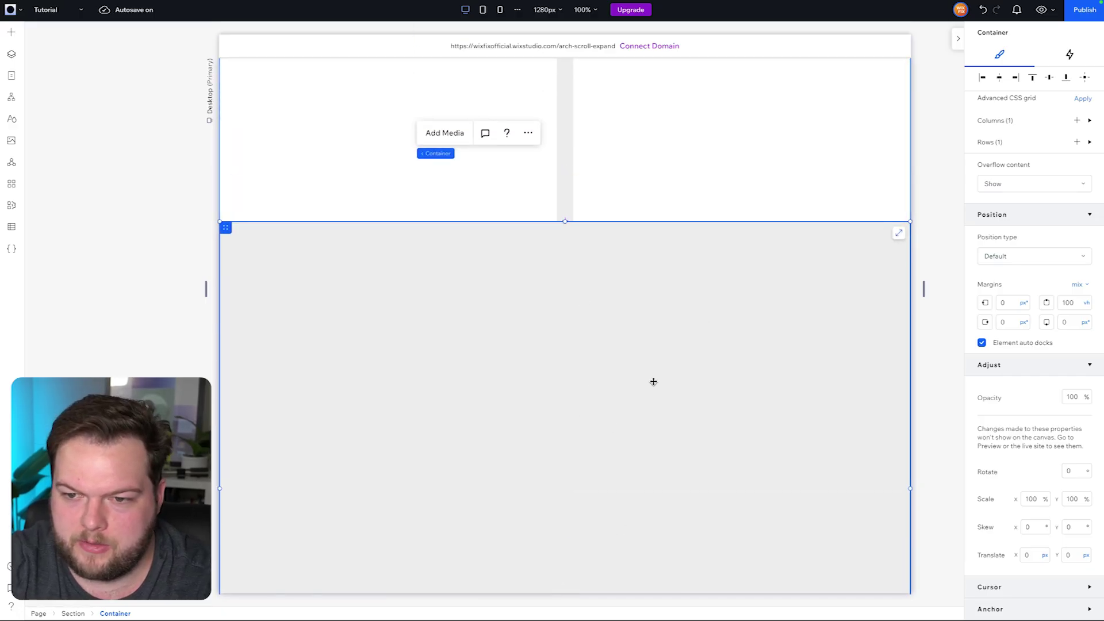
Add a Title element to the grey container, colour it white, and set its width to 60%
click(12, 33)
drag(202, 101, 424, 446)
scroll(995, 208, up, 1)
scroll(995, 208, up, 10)
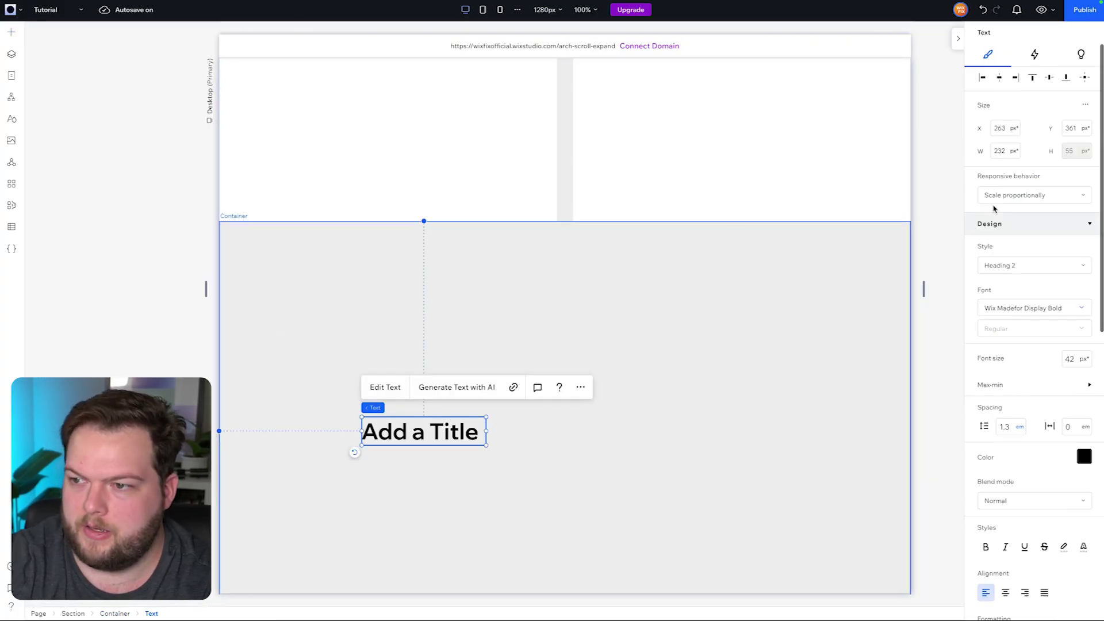
click(1085, 457)
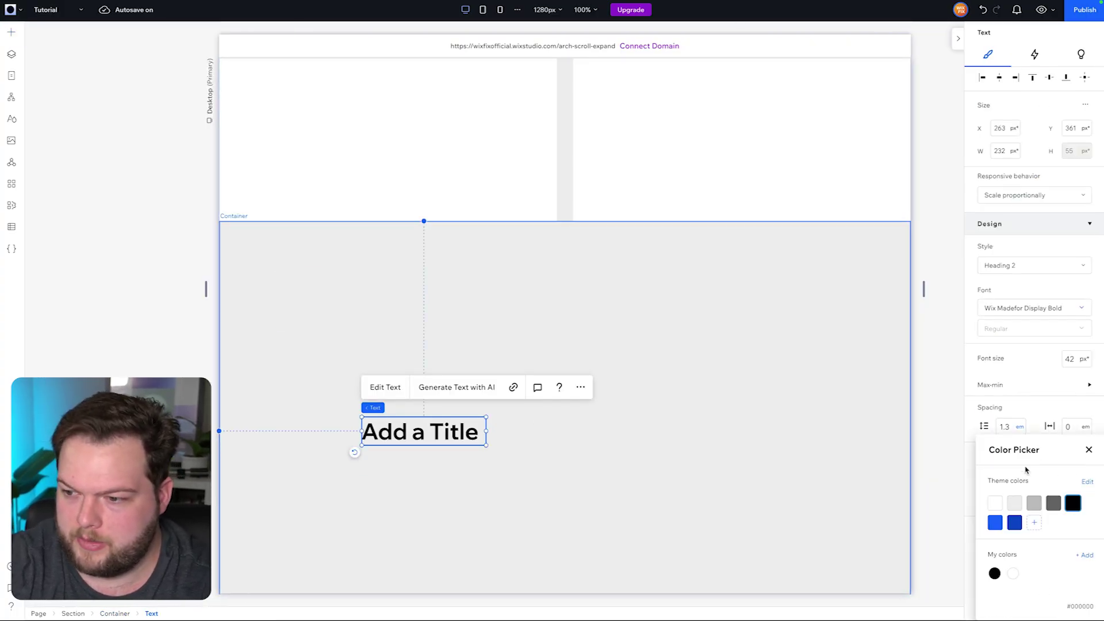
click(995, 504)
click(1013, 119)
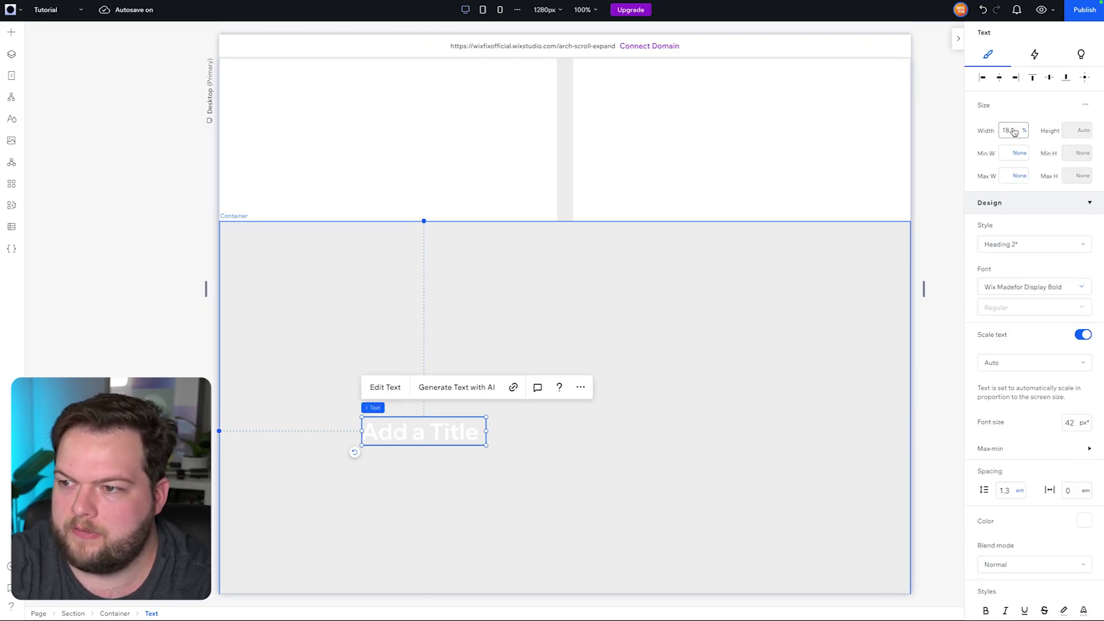
key(Return)
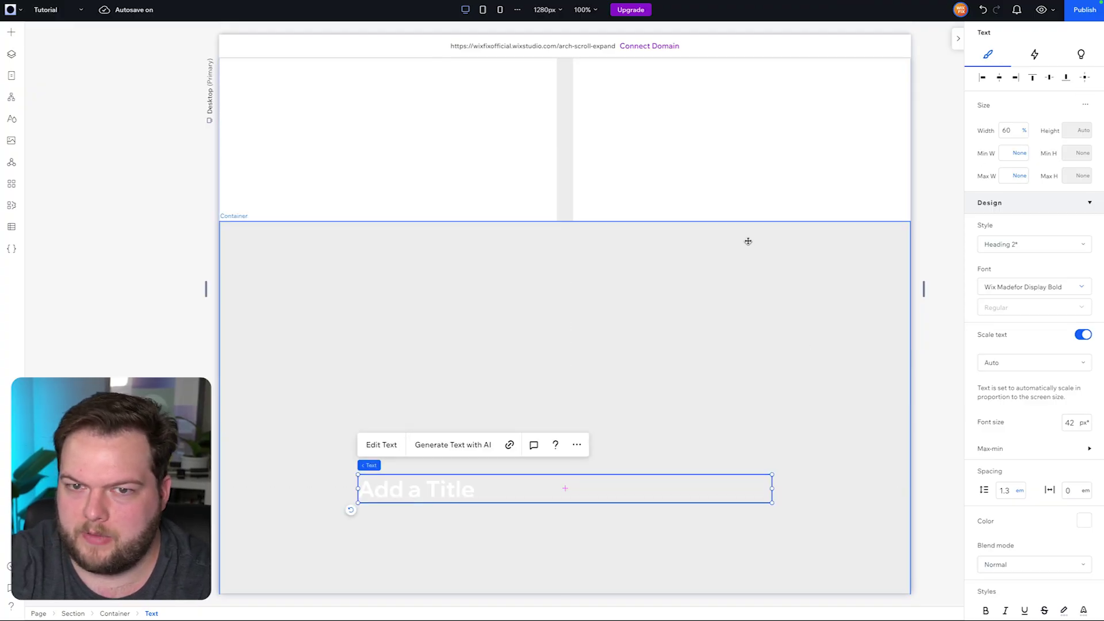
Replace the title text with a Lorem ipsum paragraph from a placeholder-text generator page
mouse_move(572, 2)
click(307, 23)
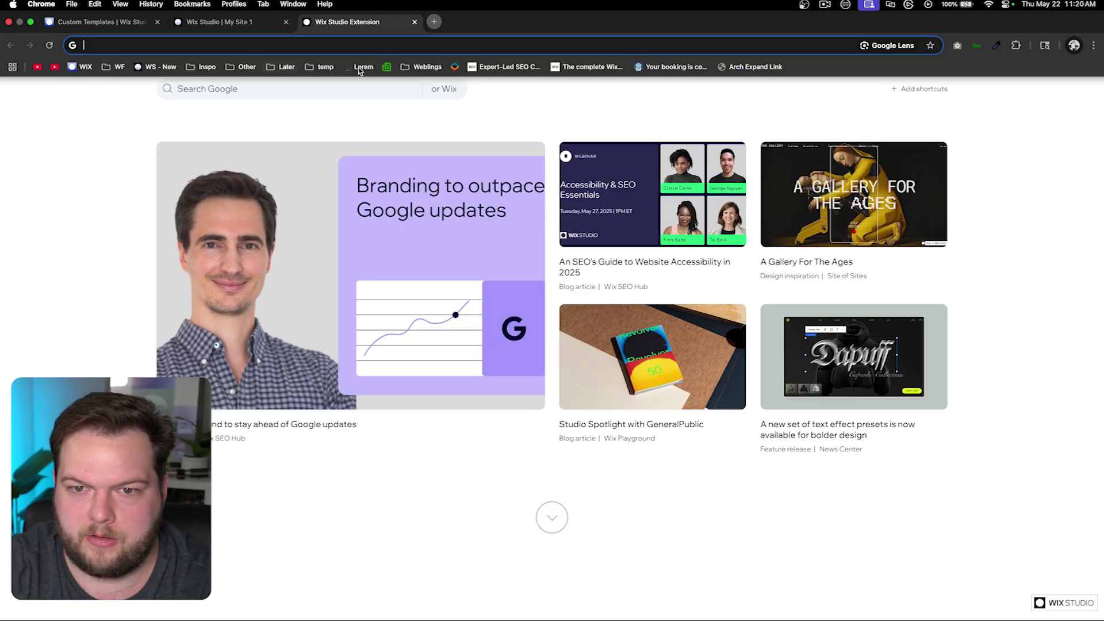
click(362, 67)
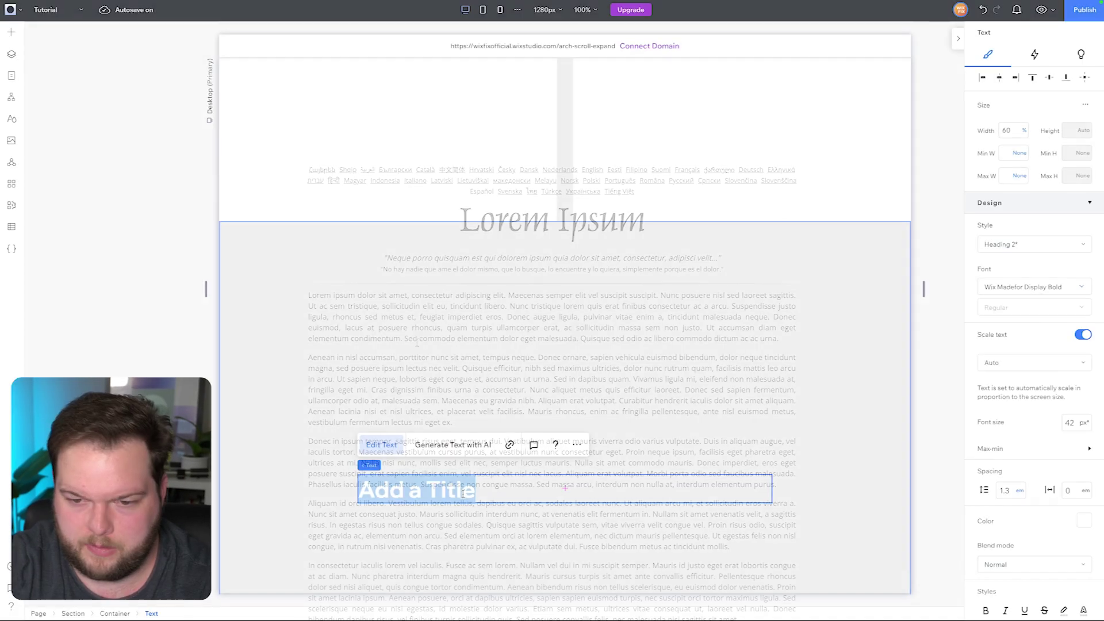
key(super+v)
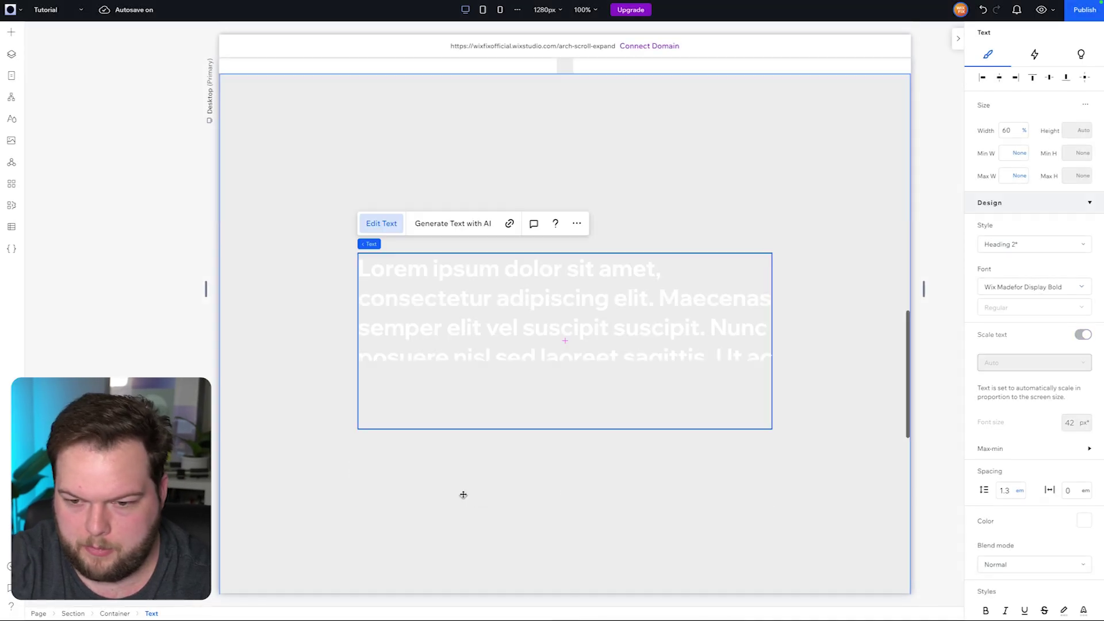
click(851, 363)
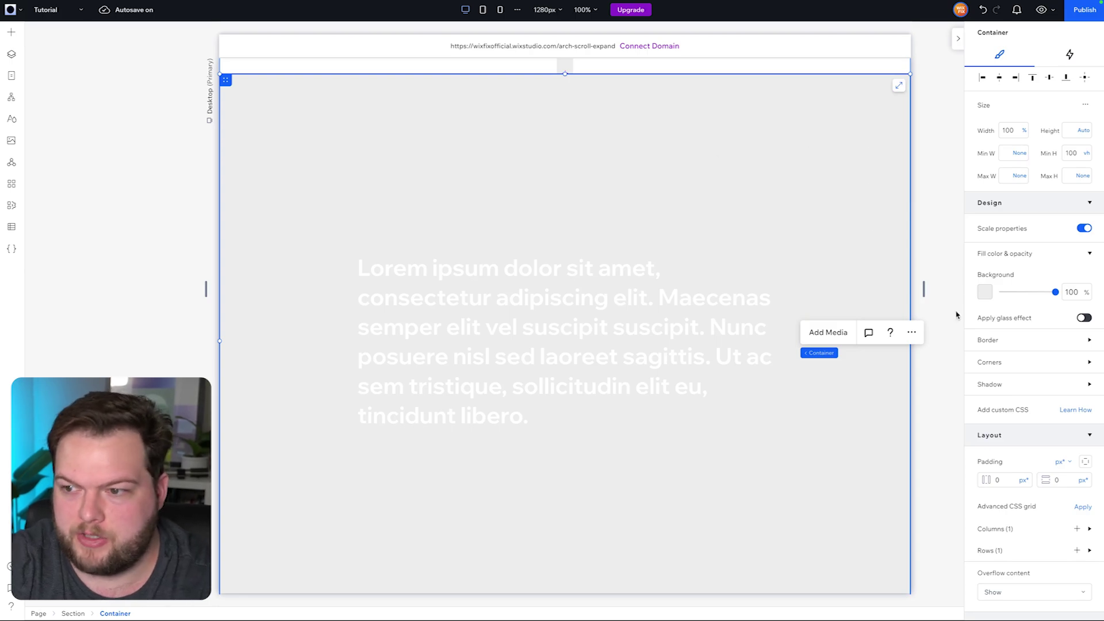
Set the text container's background opacity to 0 and make it sticky to the top
text(0)
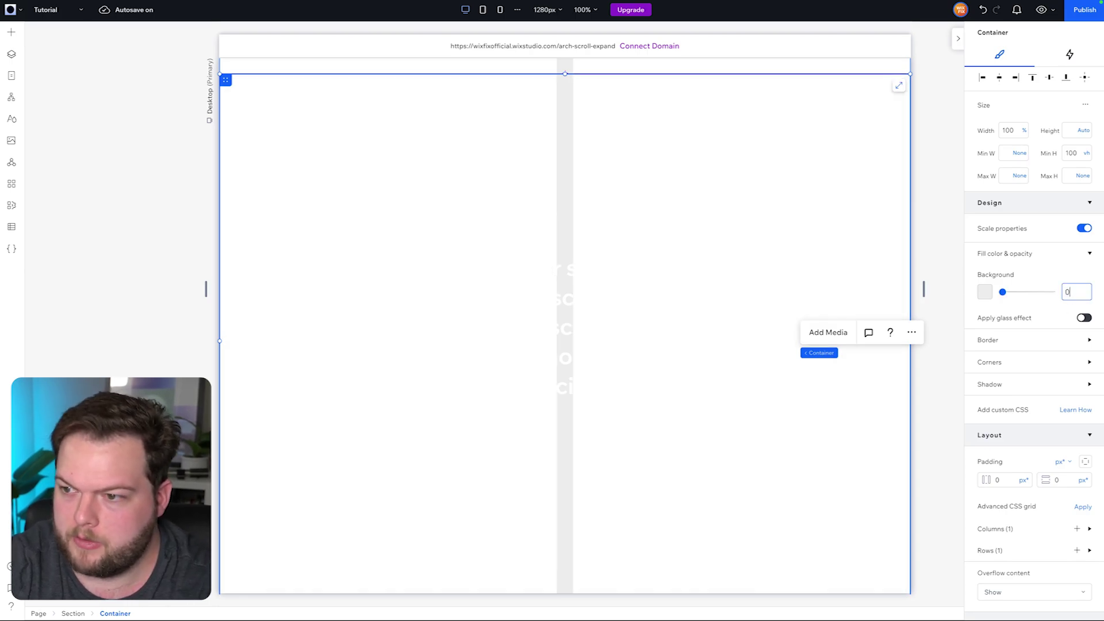
scroll(1010, 361, down, 5)
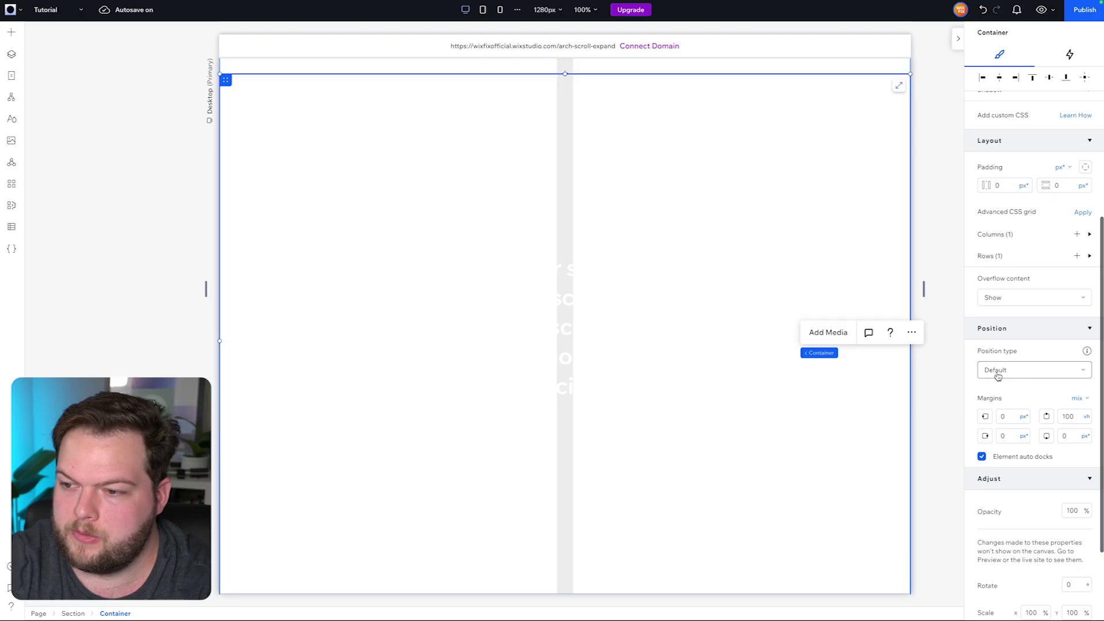
click(1011, 369)
click(1008, 389)
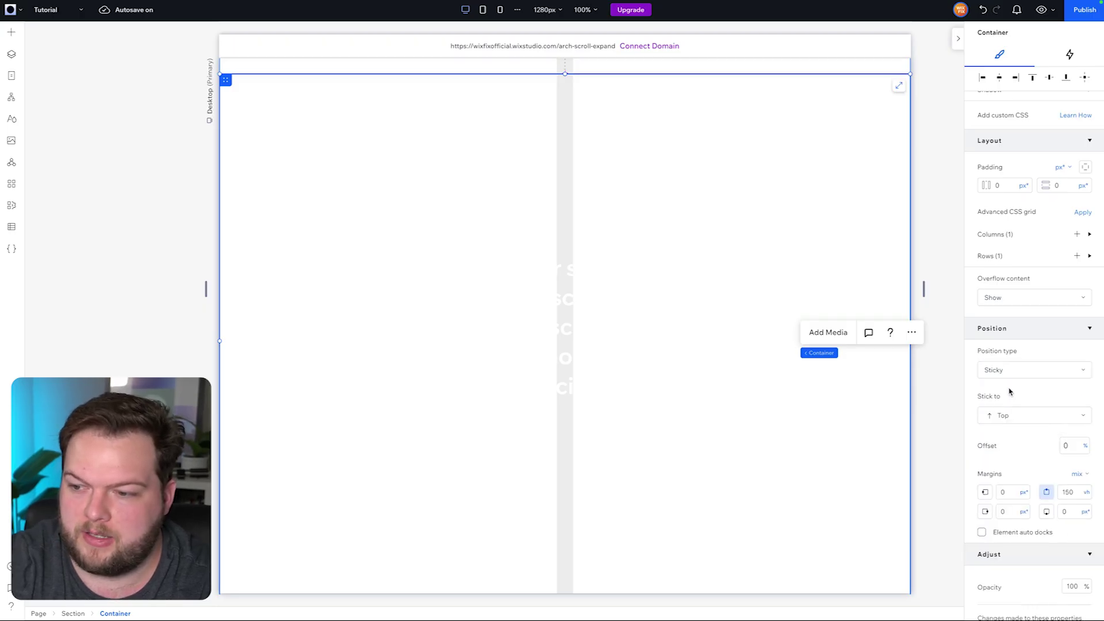
scroll(668, 472, down, 3)
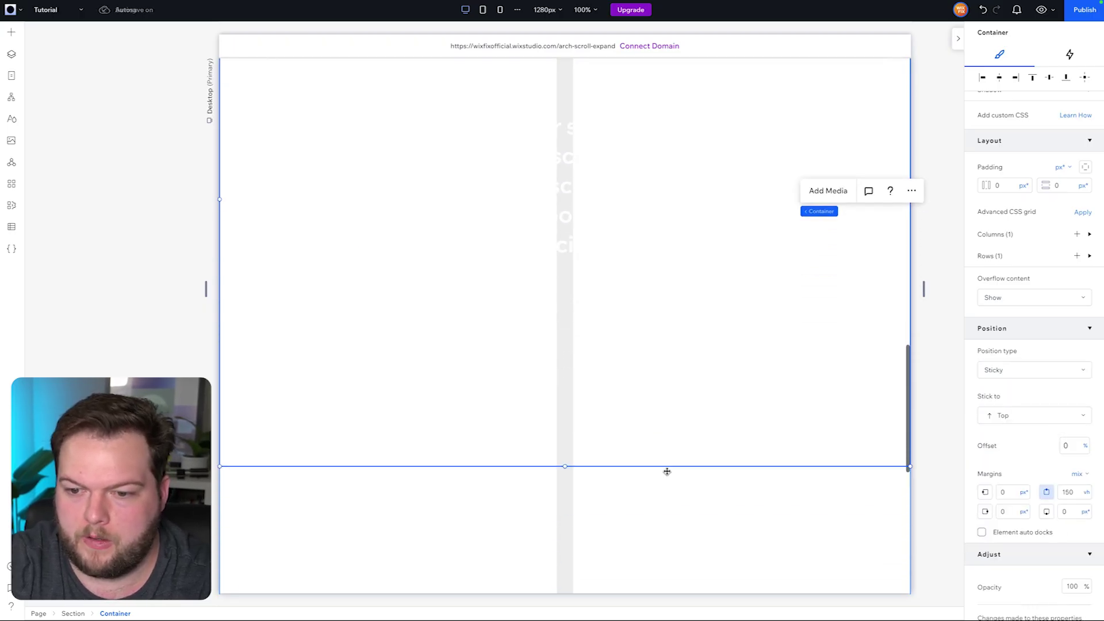
scroll(736, 547, down, 3)
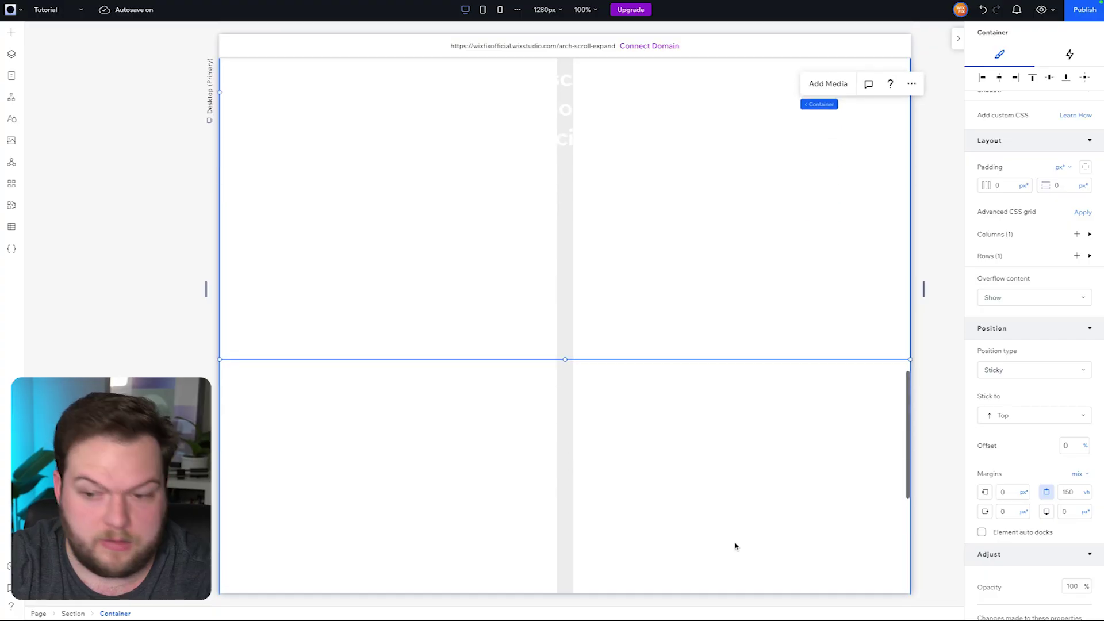
click(567, 438)
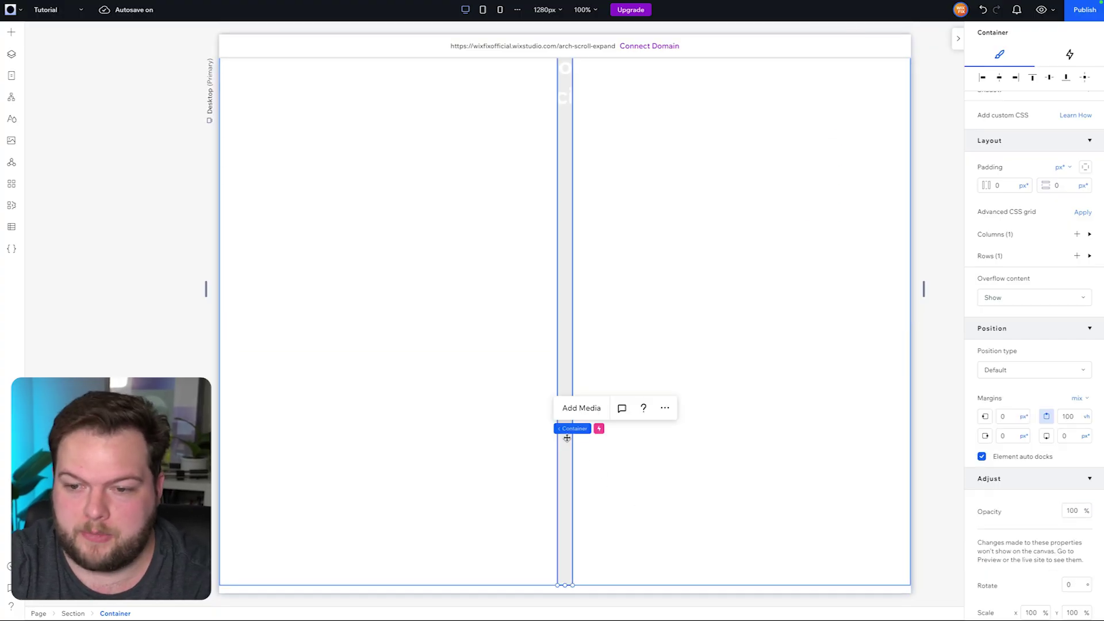
Fade the centre divider strip's background to transparent, then undo that change
scroll(989, 249, up, 5)
scroll(989, 249, down, 7)
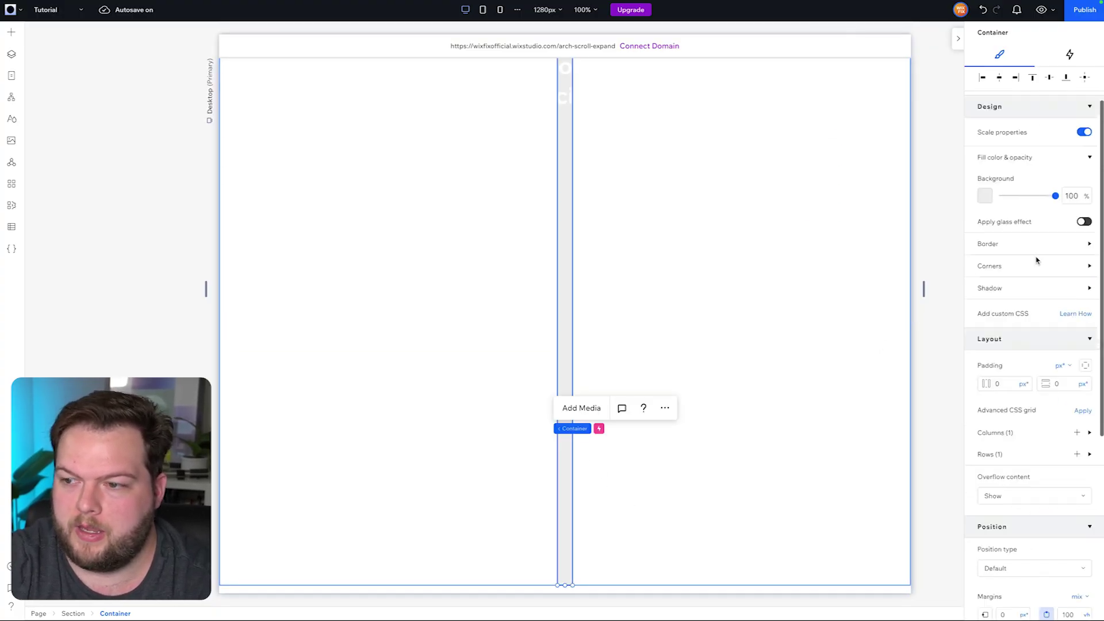
scroll(1040, 294, up, 7)
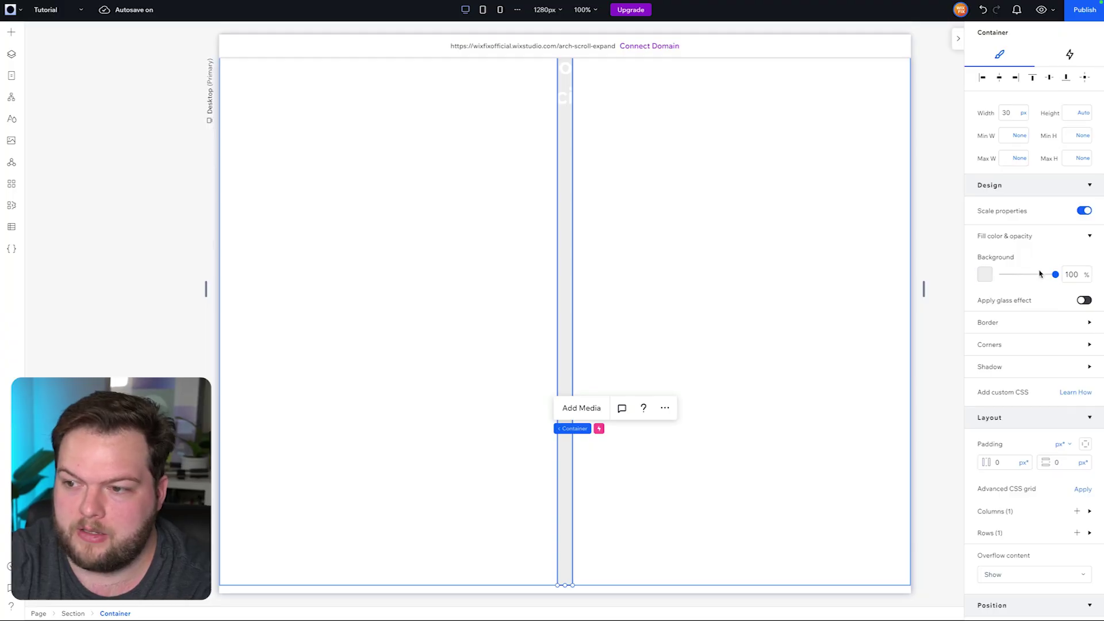
drag(1056, 276, 981, 277)
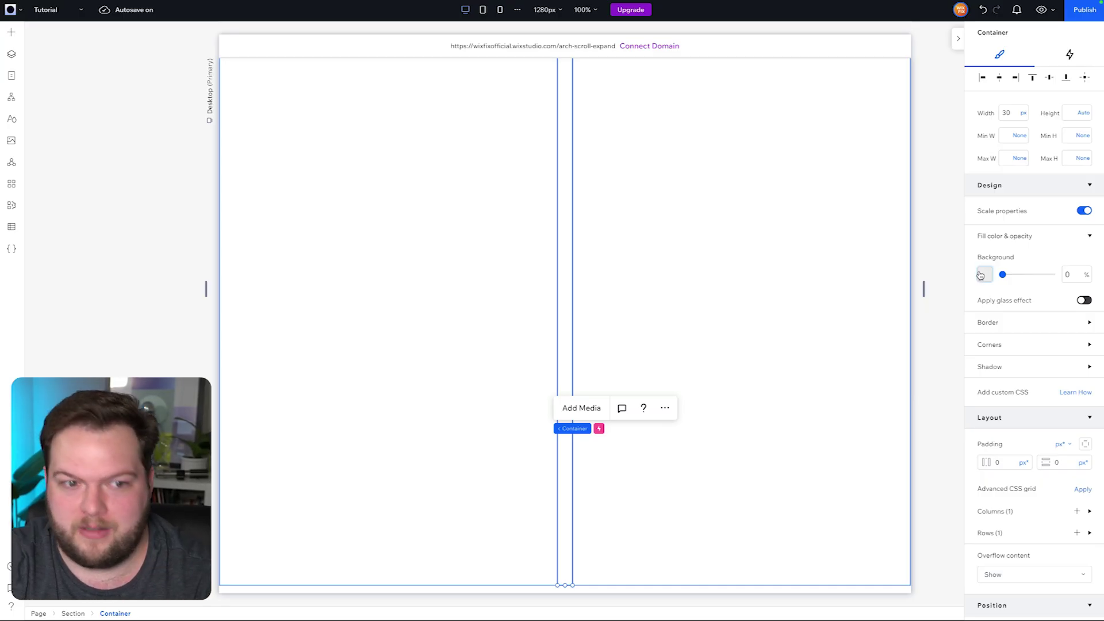
key(ctrl+z)
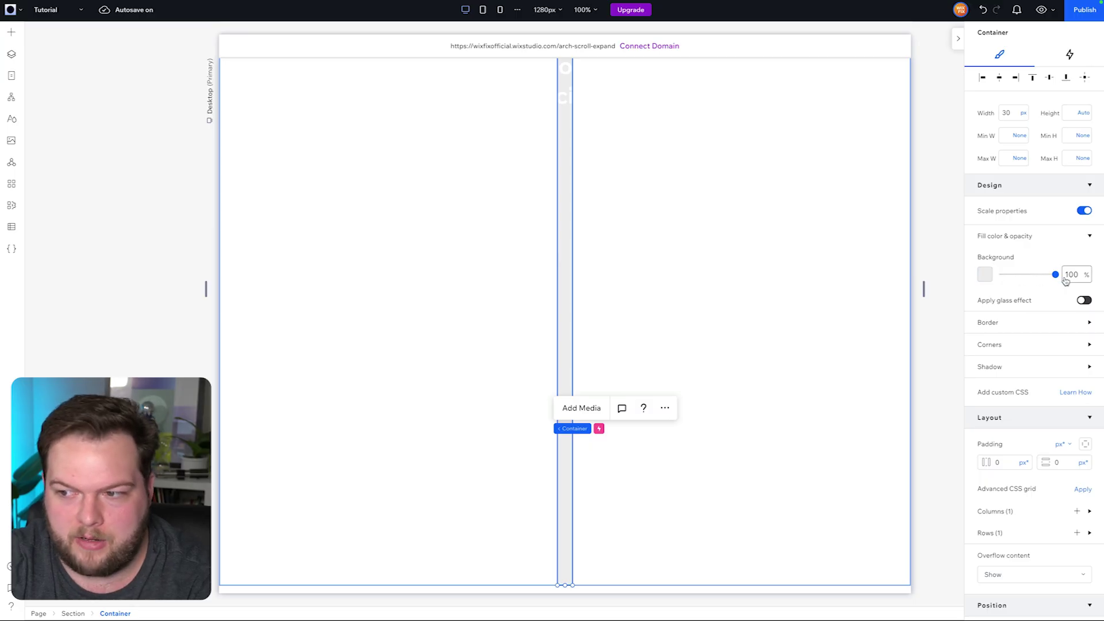
Reselect the centre divider strip and open the site preview
scroll(1064, 279, down, 6)
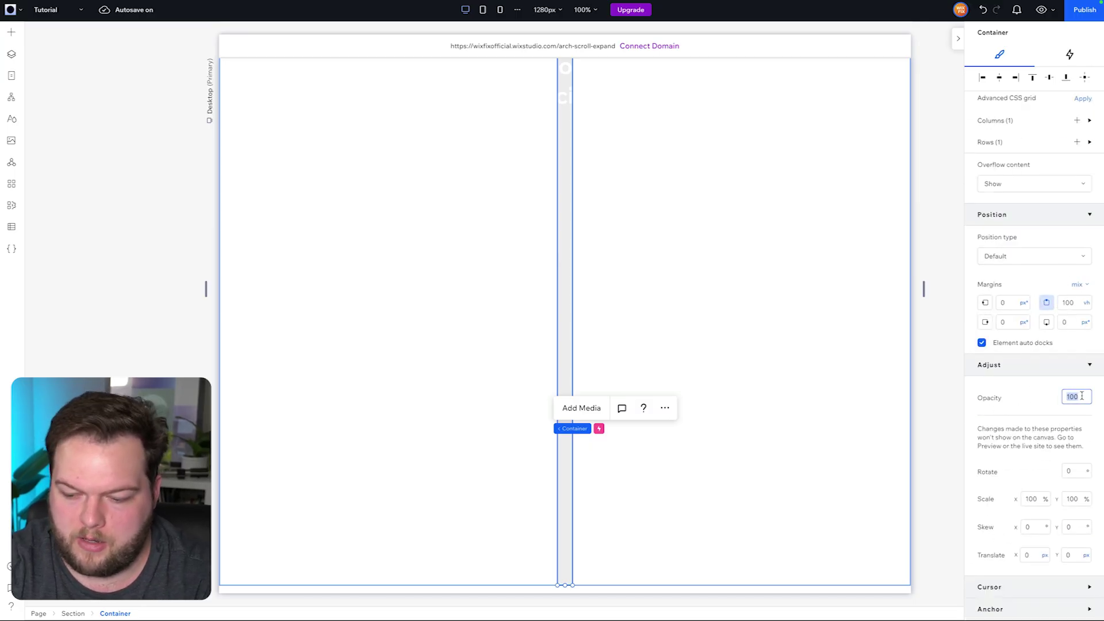
click(923, 344)
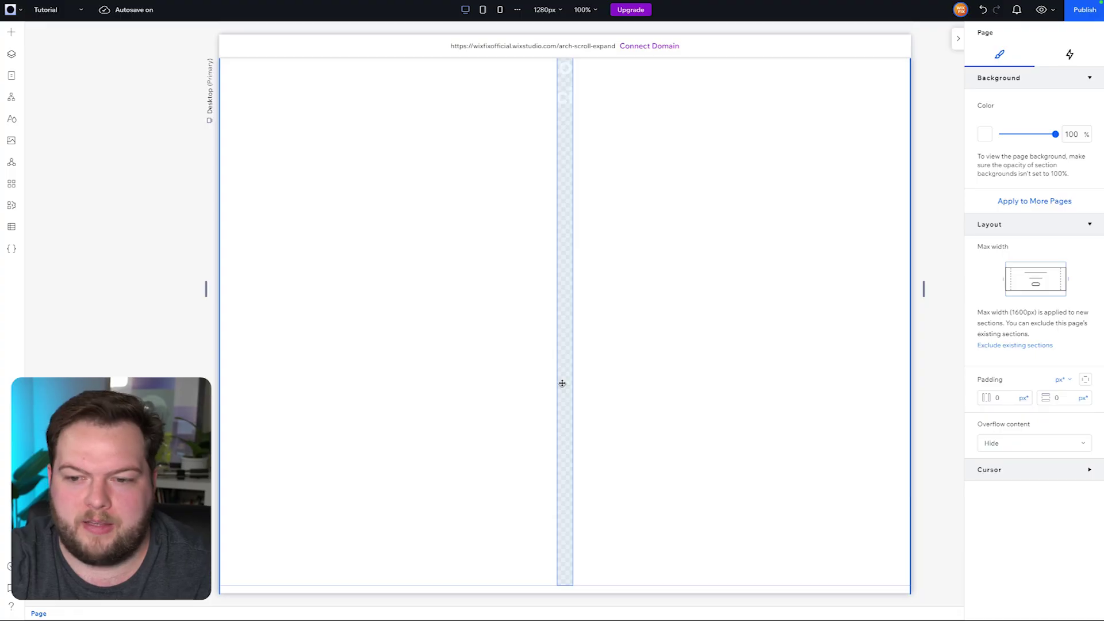
click(561, 383)
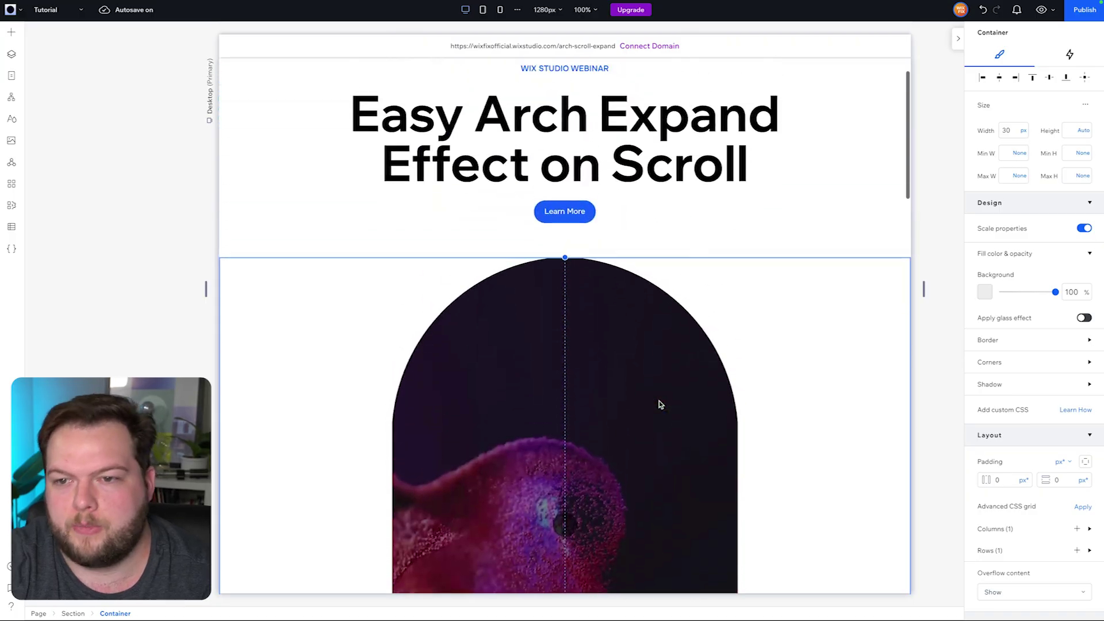
click(1041, 10)
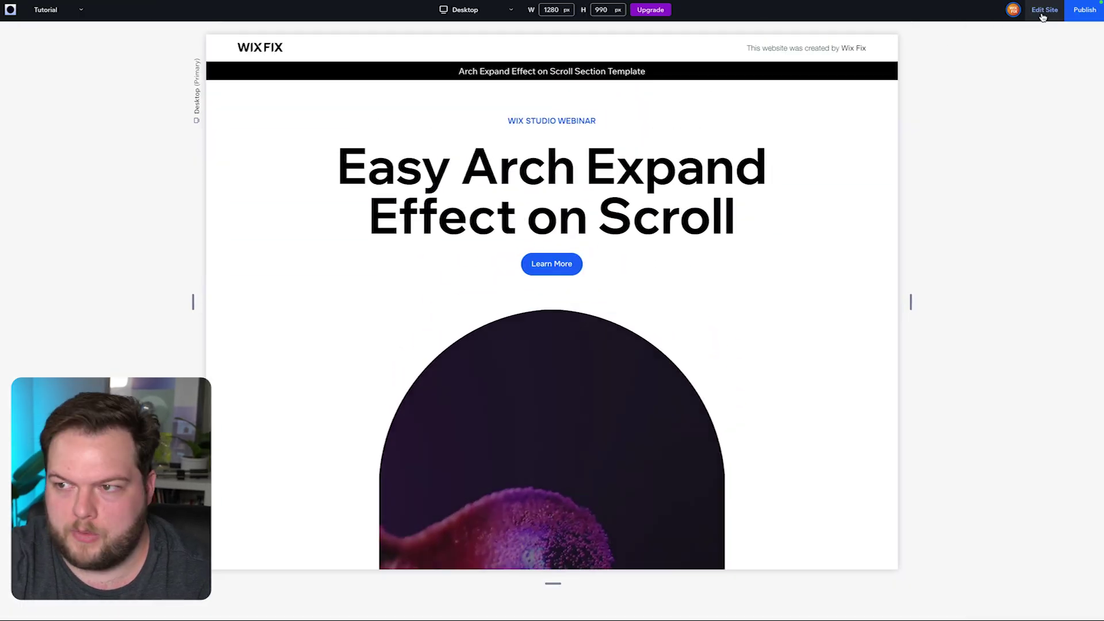
scroll(872, 282, down, 5)
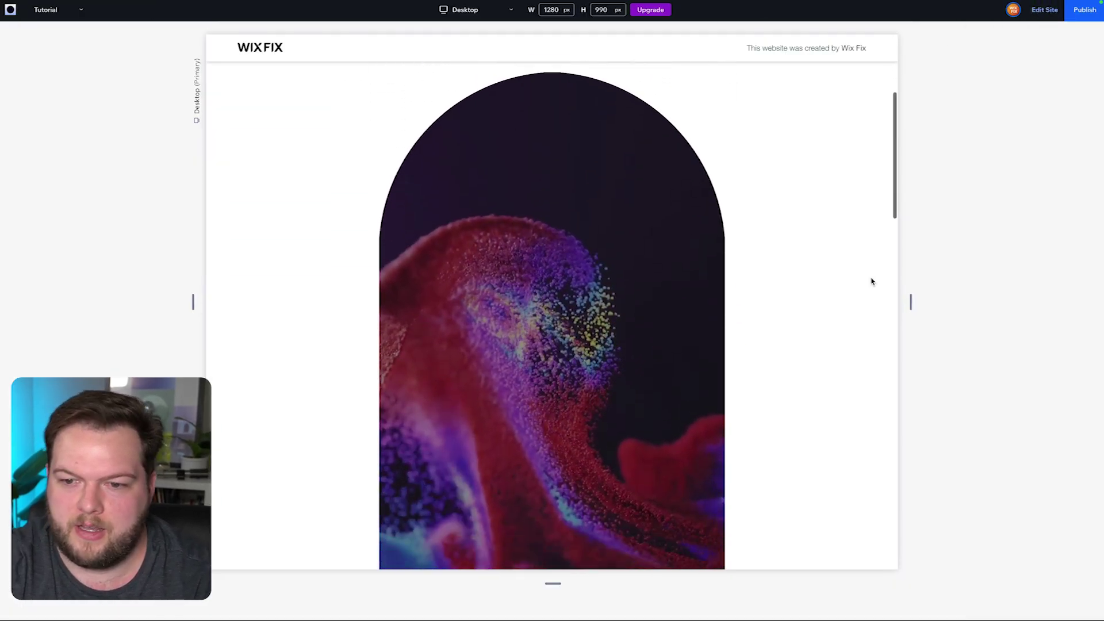
scroll(872, 282, down, 8)
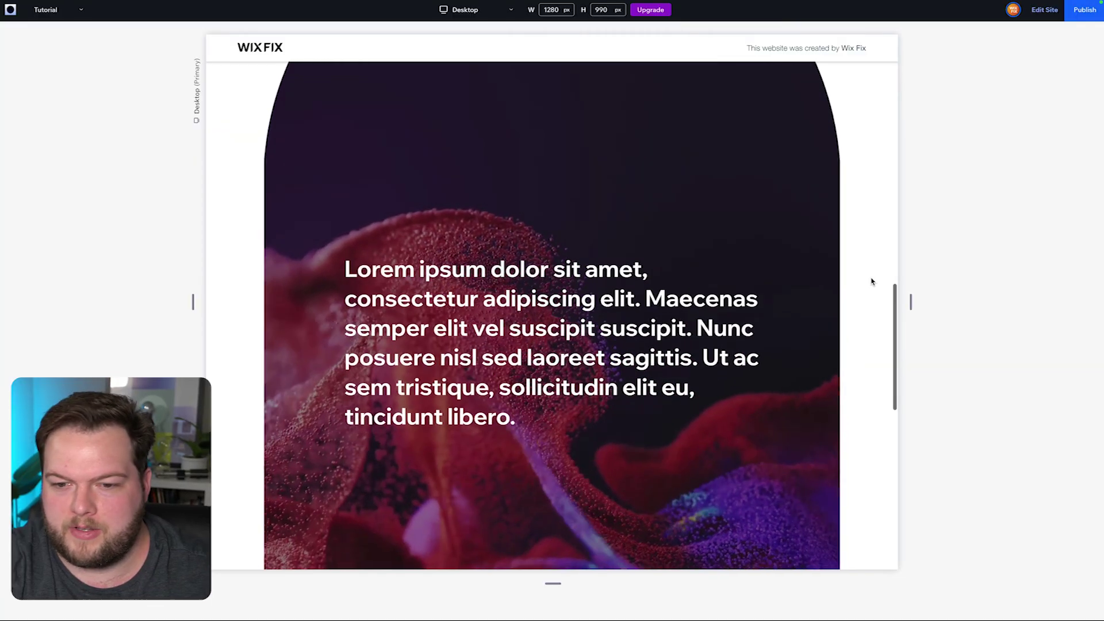
scroll(872, 281, down, 10)
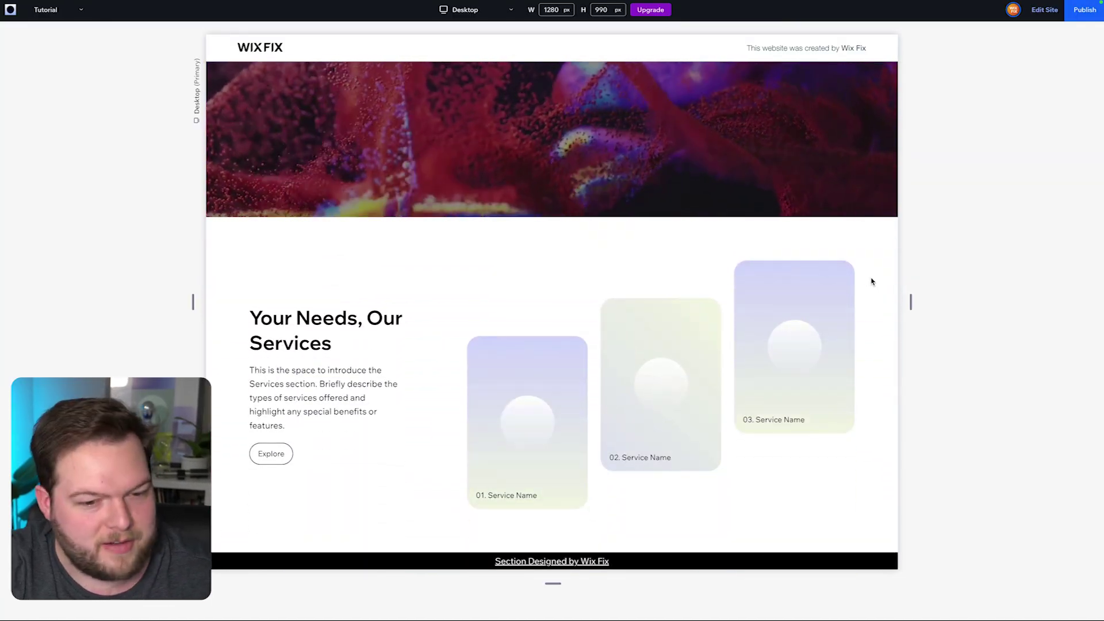
scroll(872, 282, up, 15)
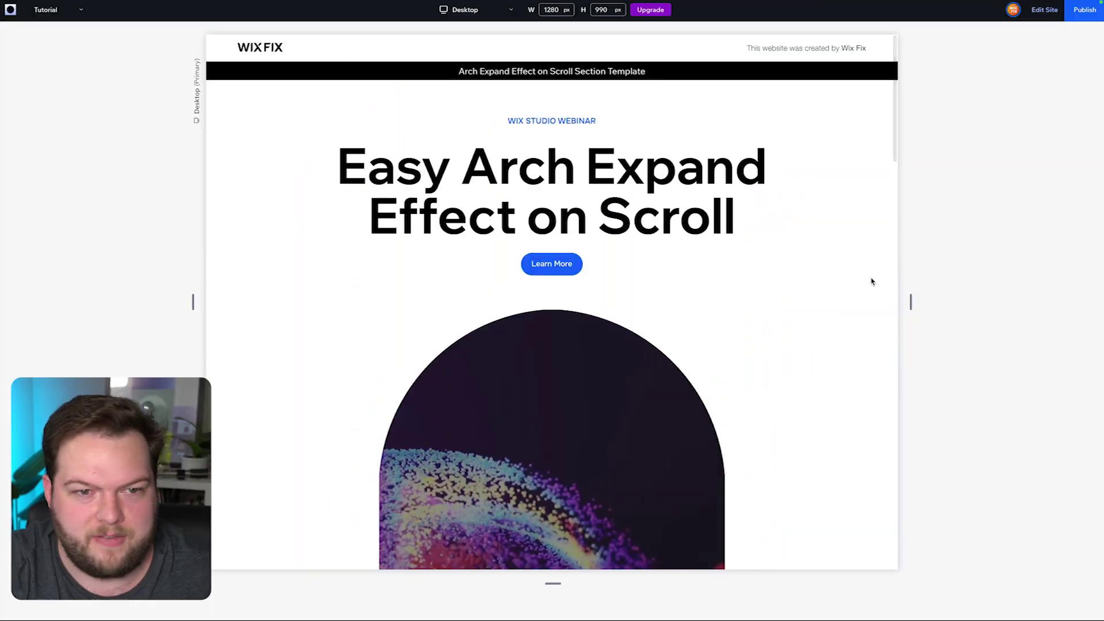